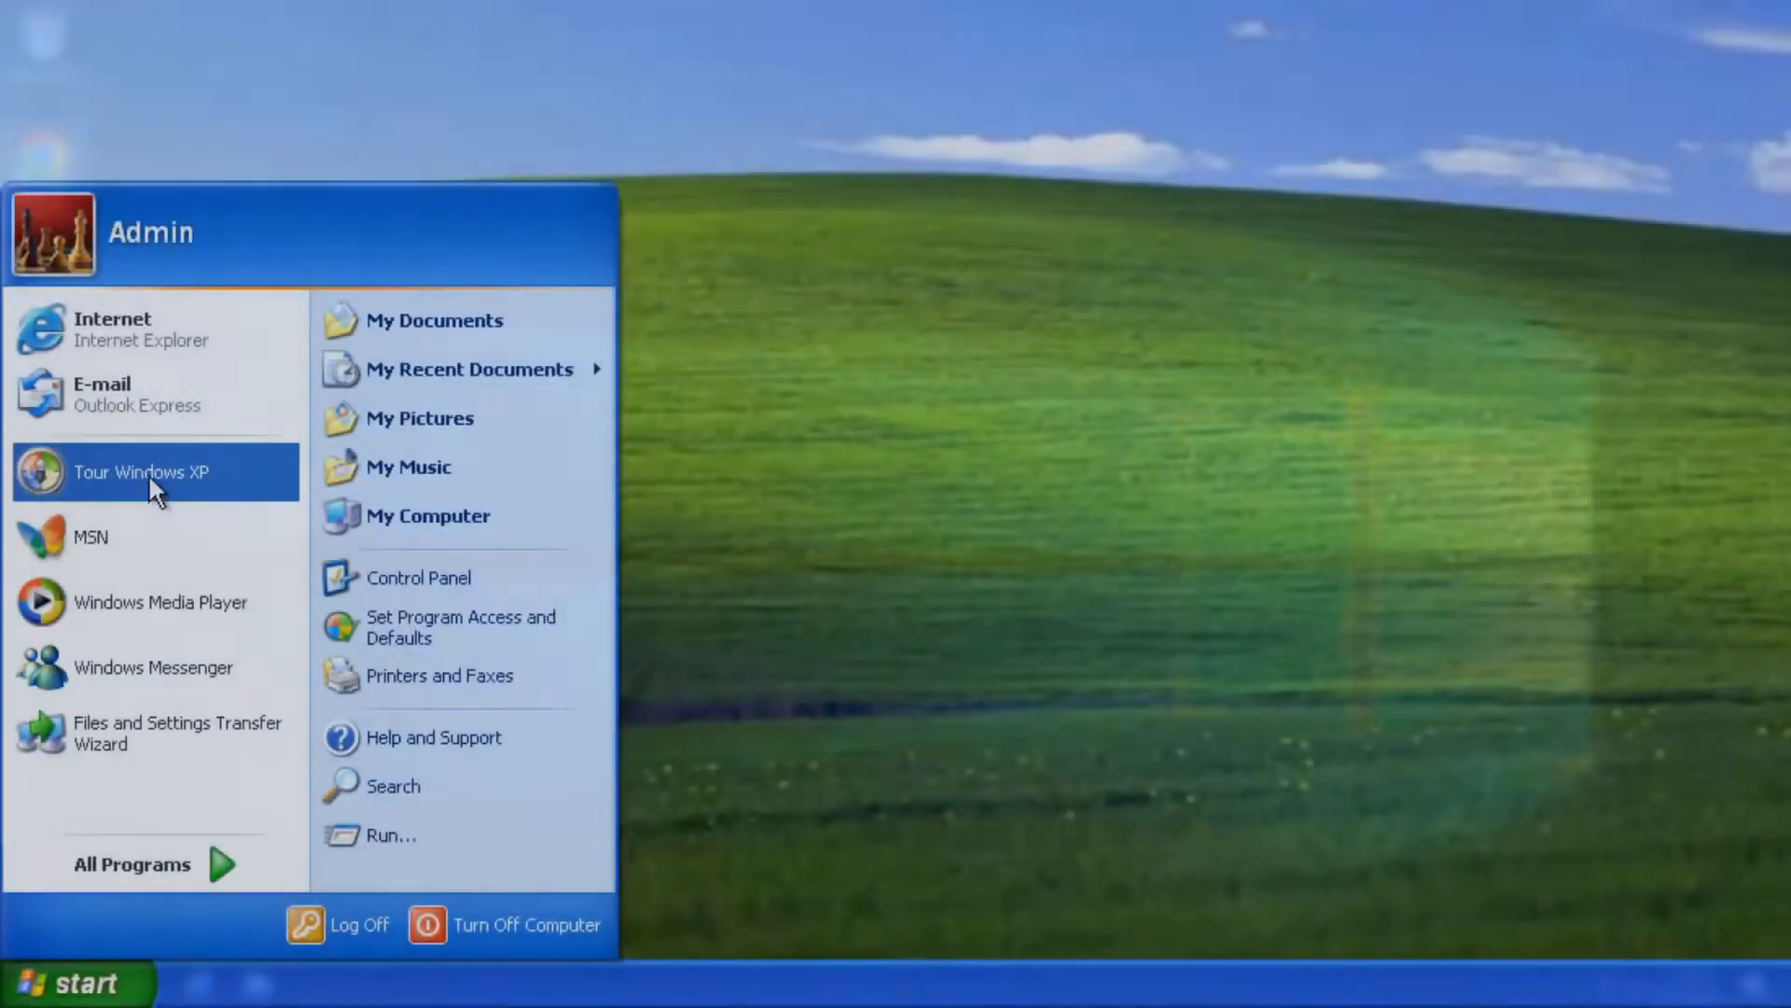
pyautogui.rightClick(147, 473)
pyautogui.click(230, 676)
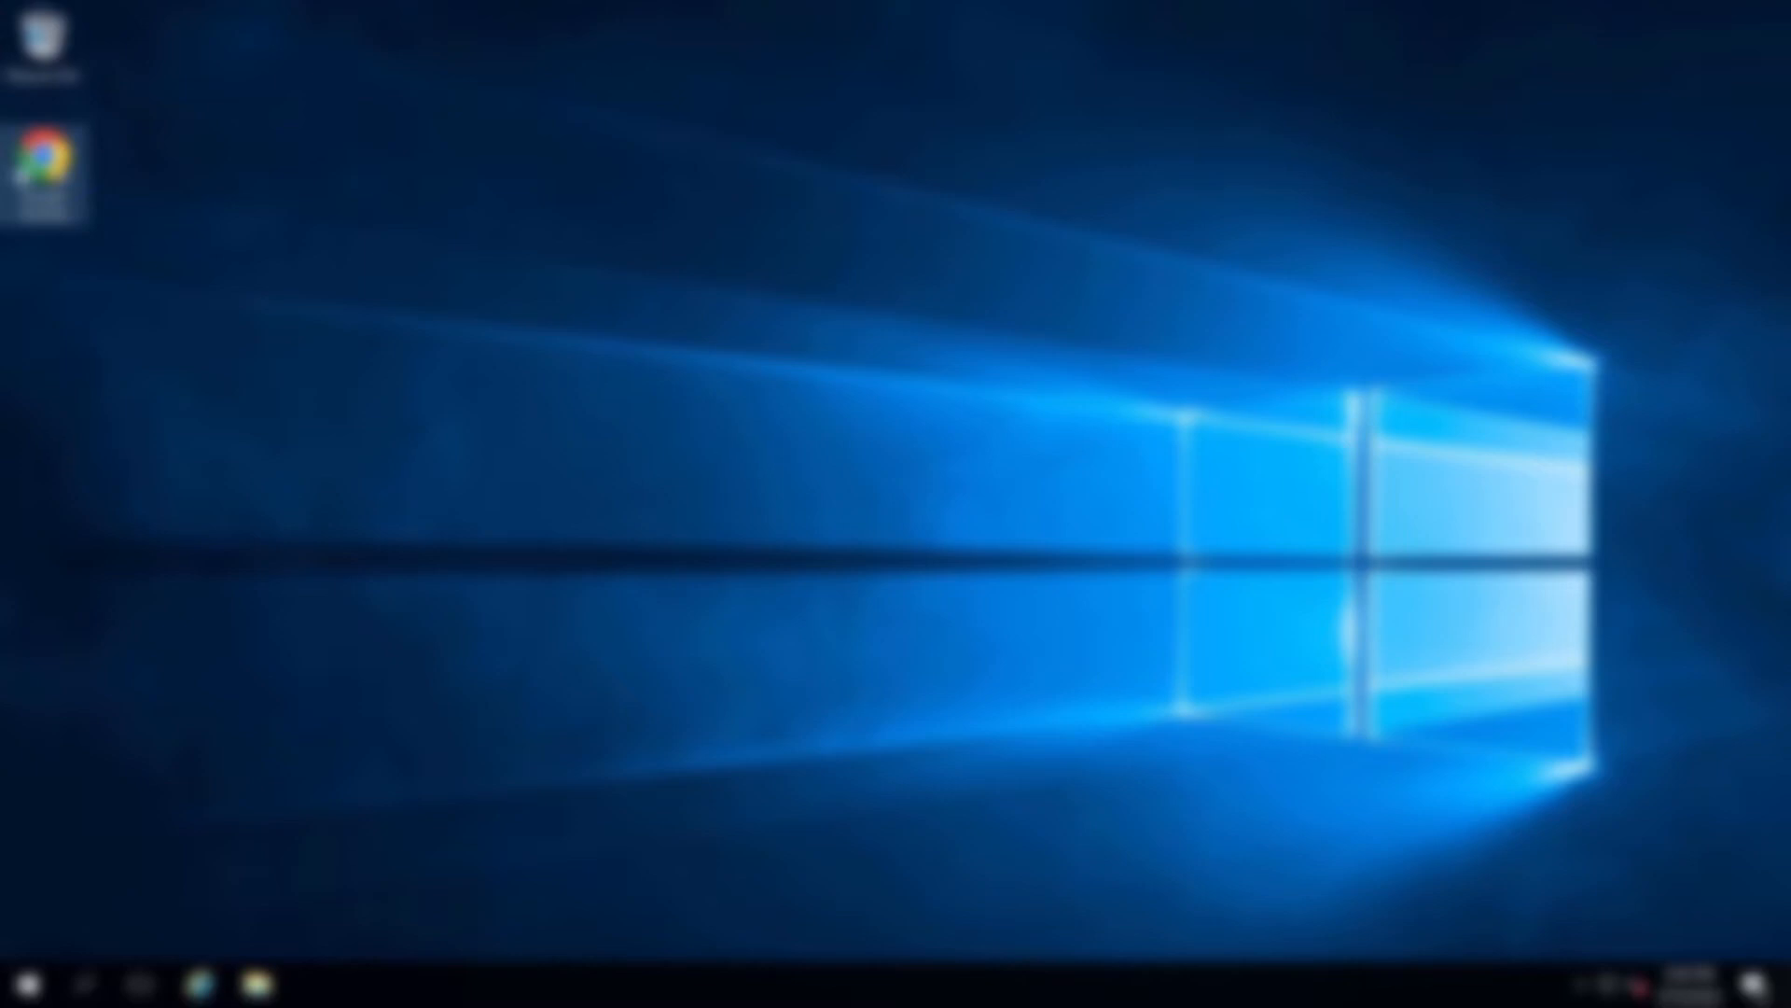
# Go to lansweeper.com in Google Chrome and maximize the browser window
pyautogui.doubleClick(56, 166)
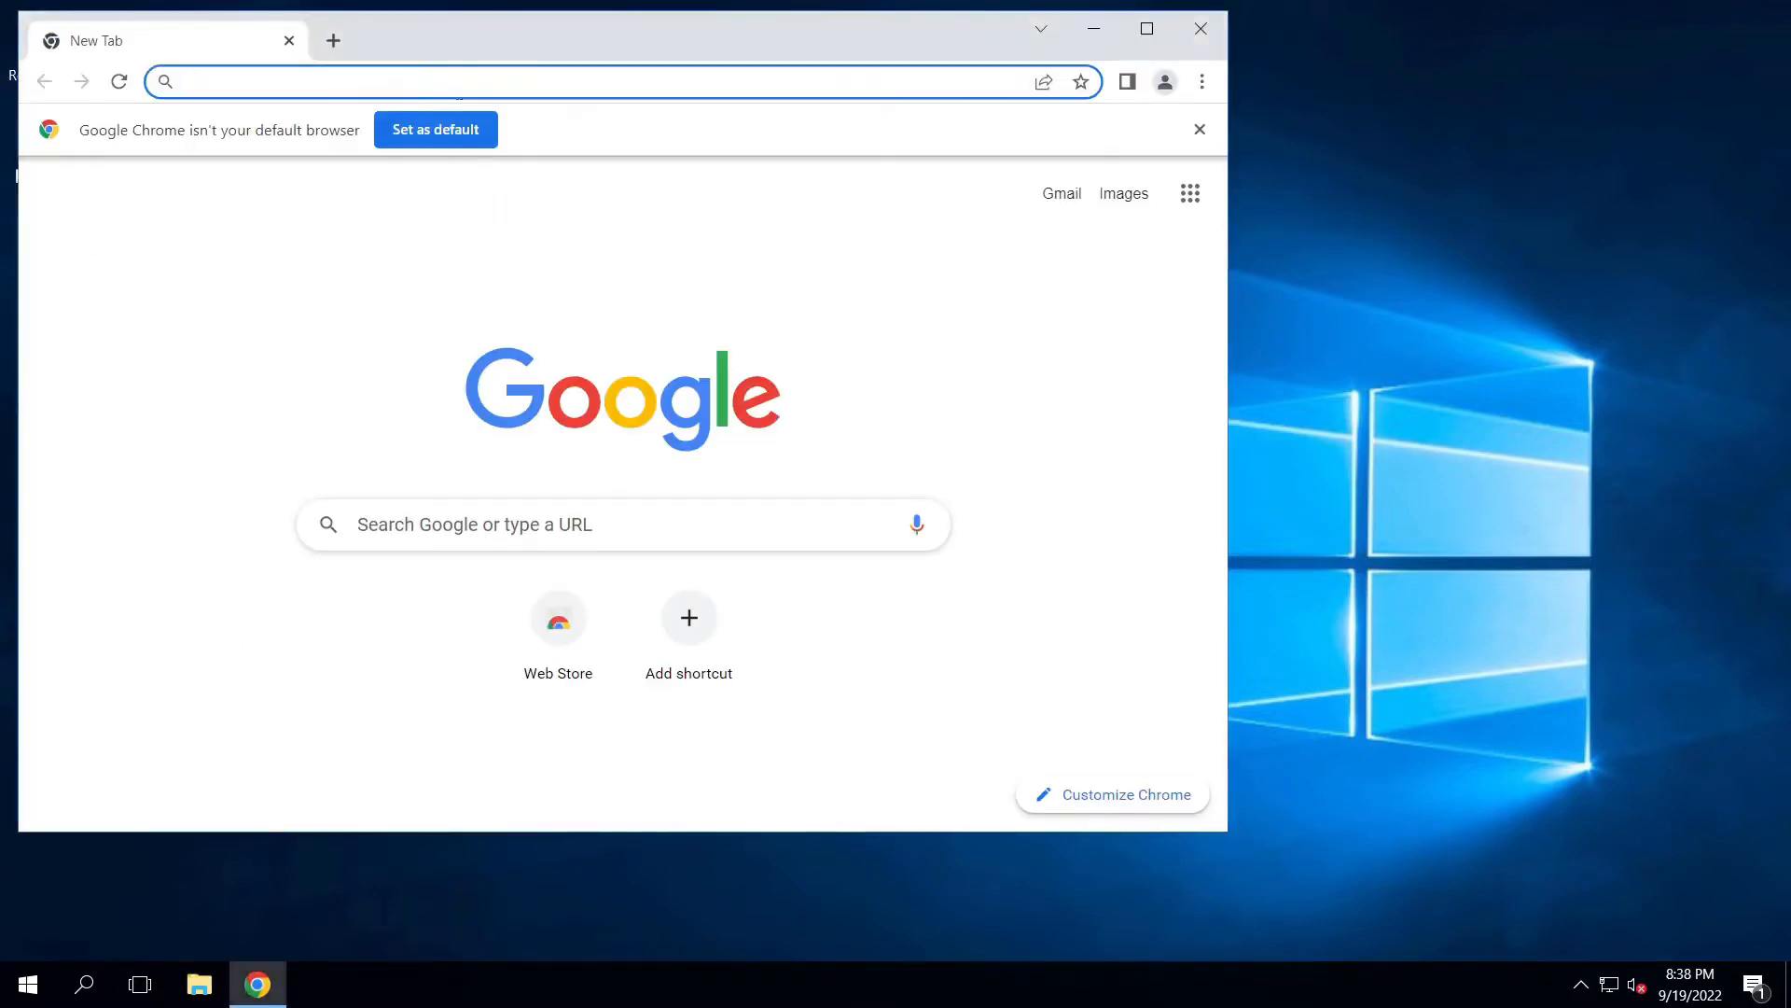
pyautogui.write('lansweeper')
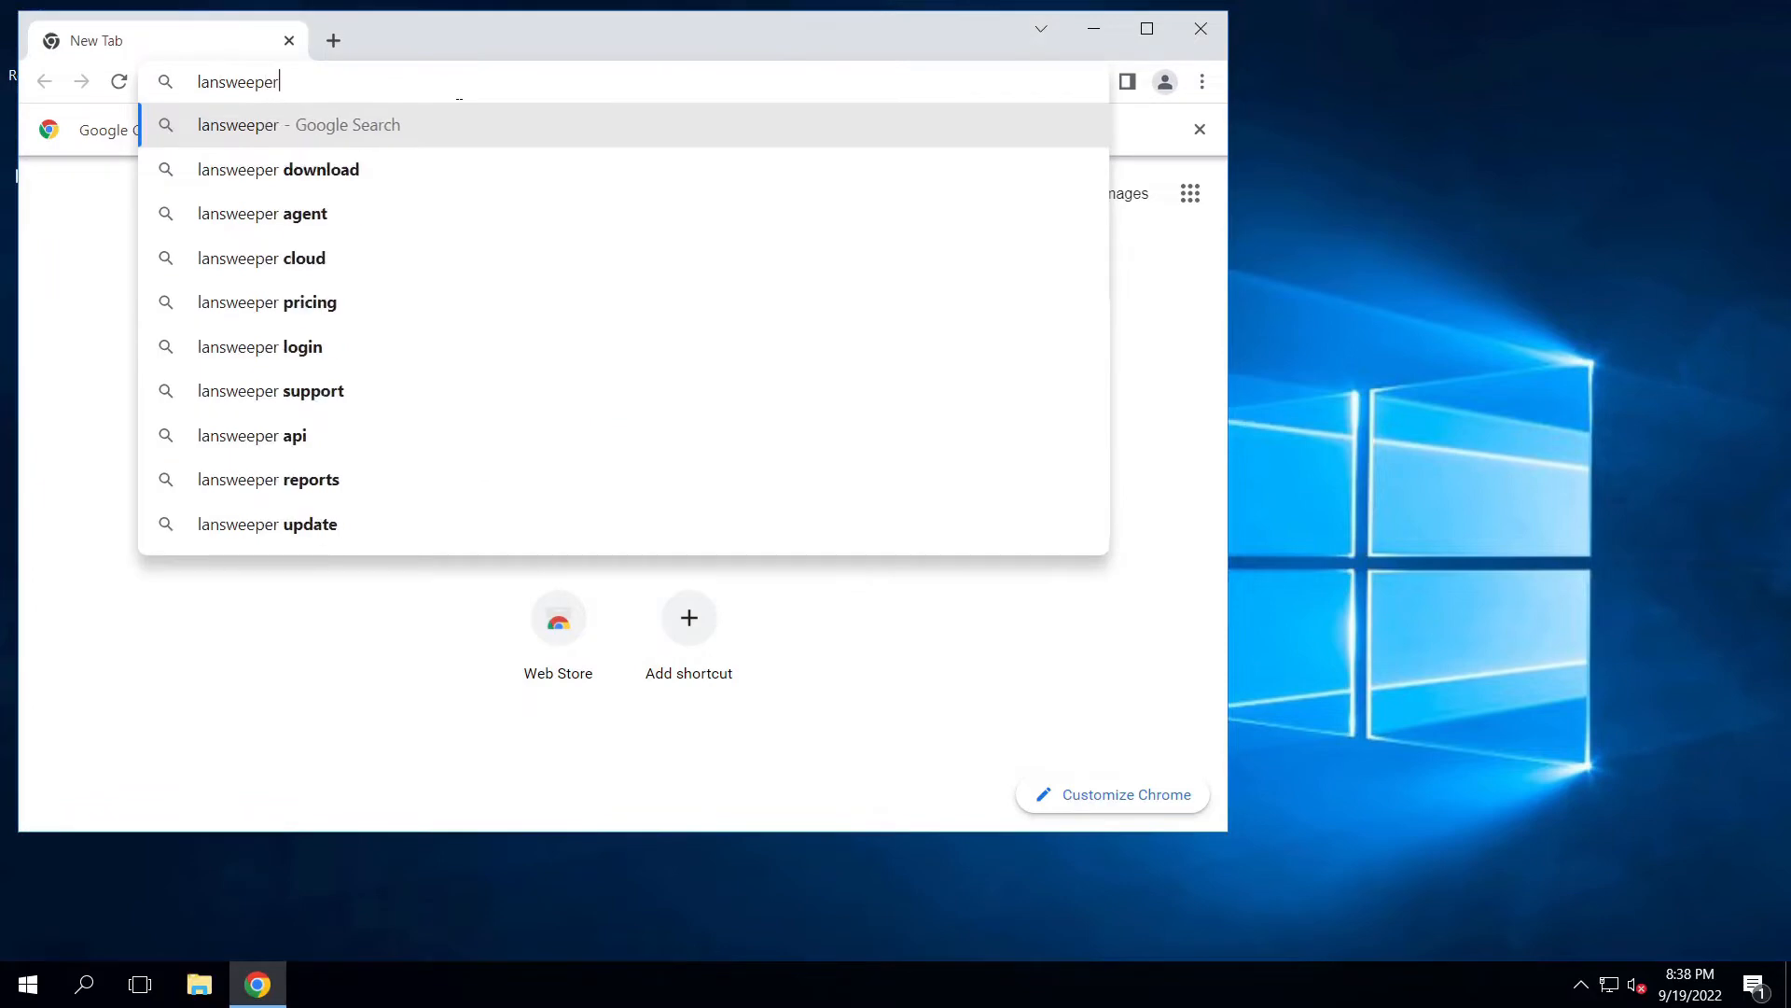
pyautogui.write('.com')
pyautogui.press('Return')
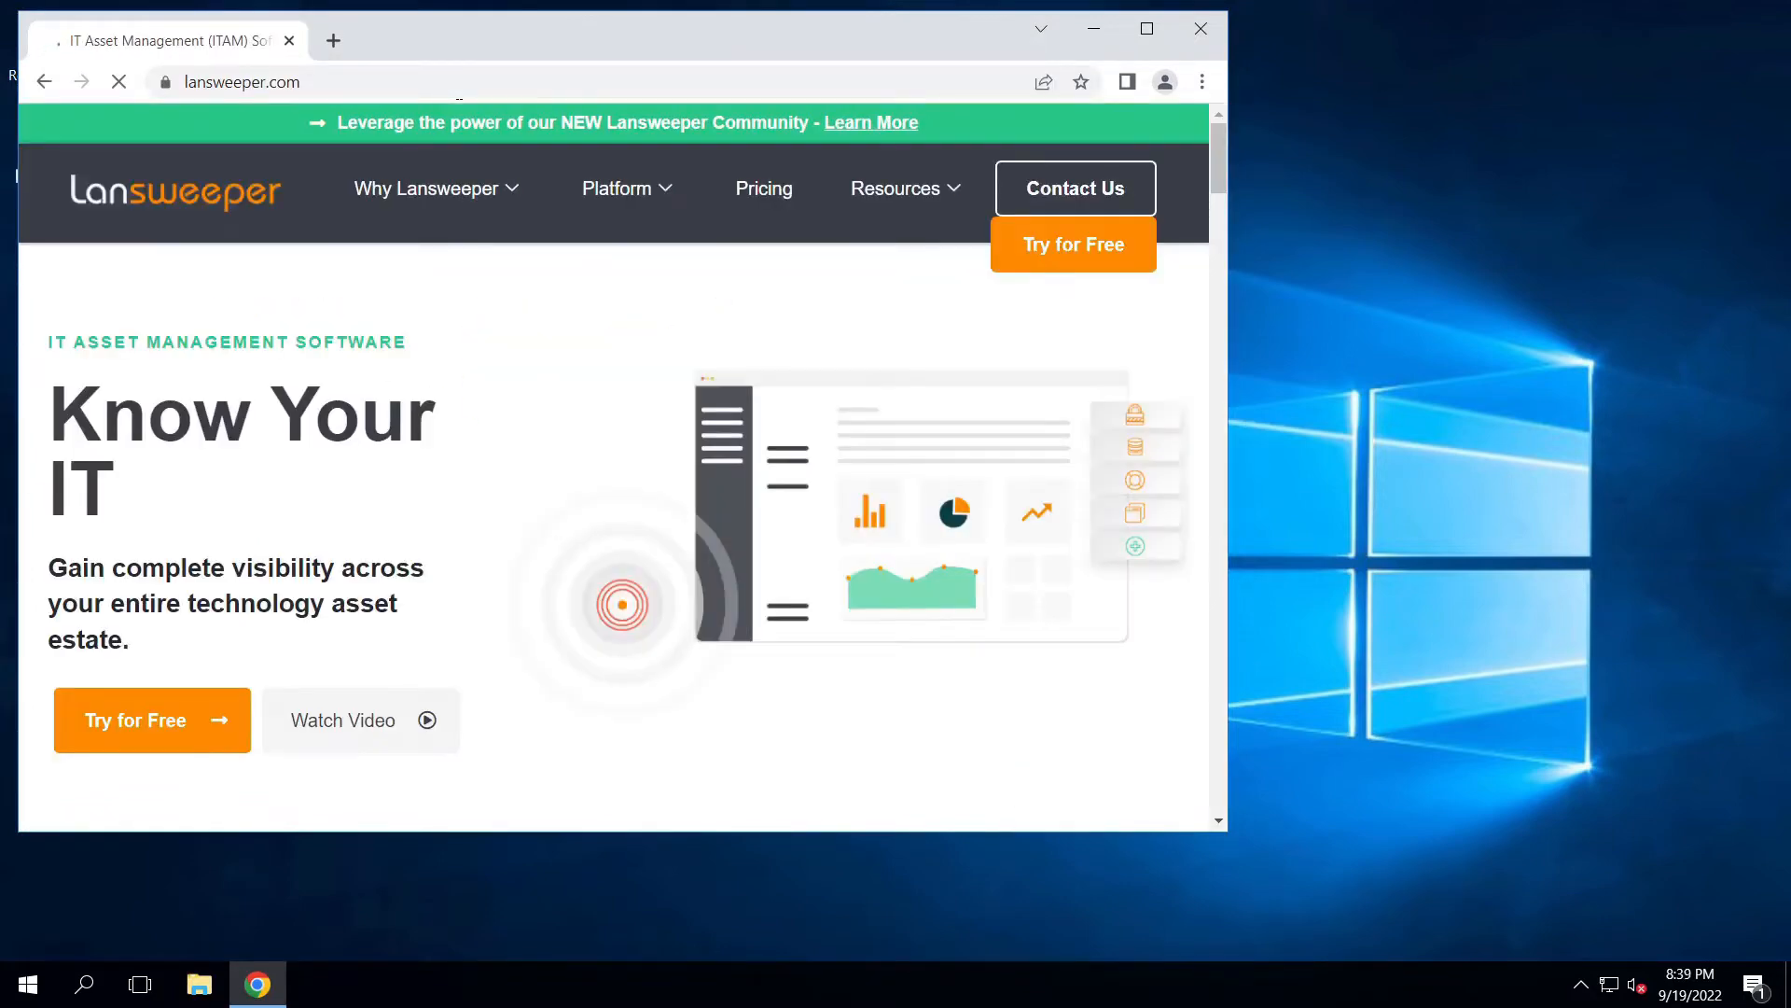
pyautogui.click(931, 595)
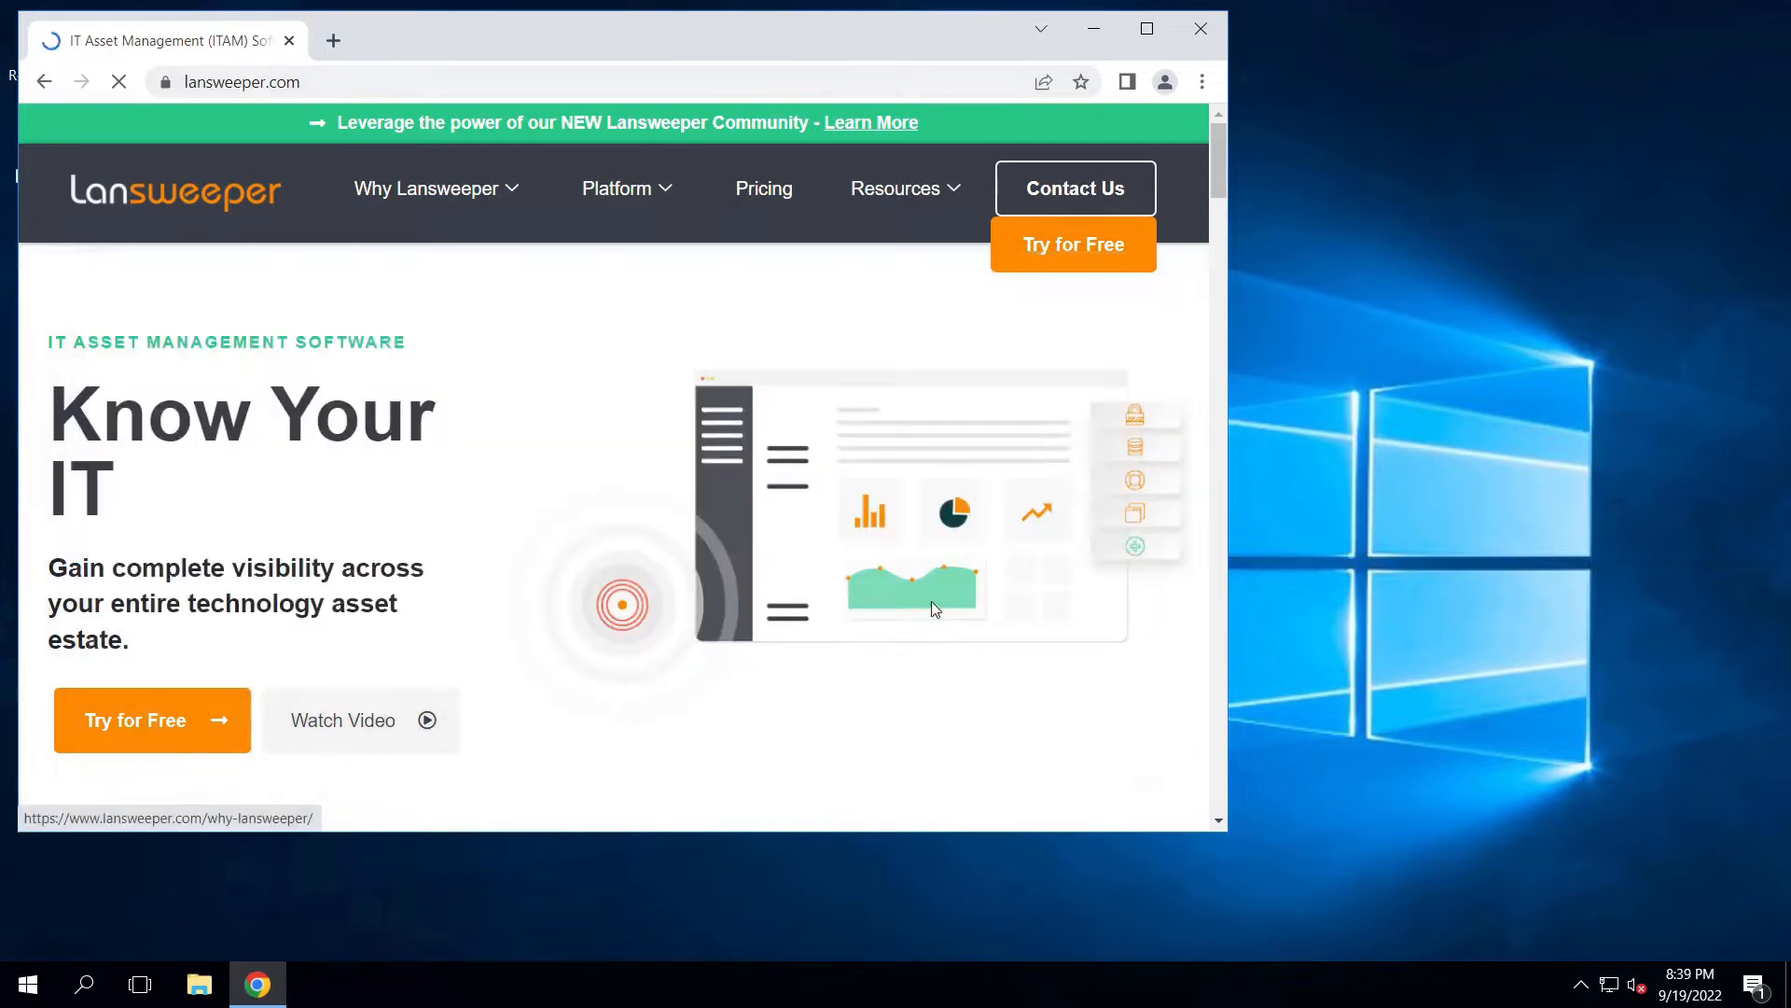
pyautogui.click(1146, 28)
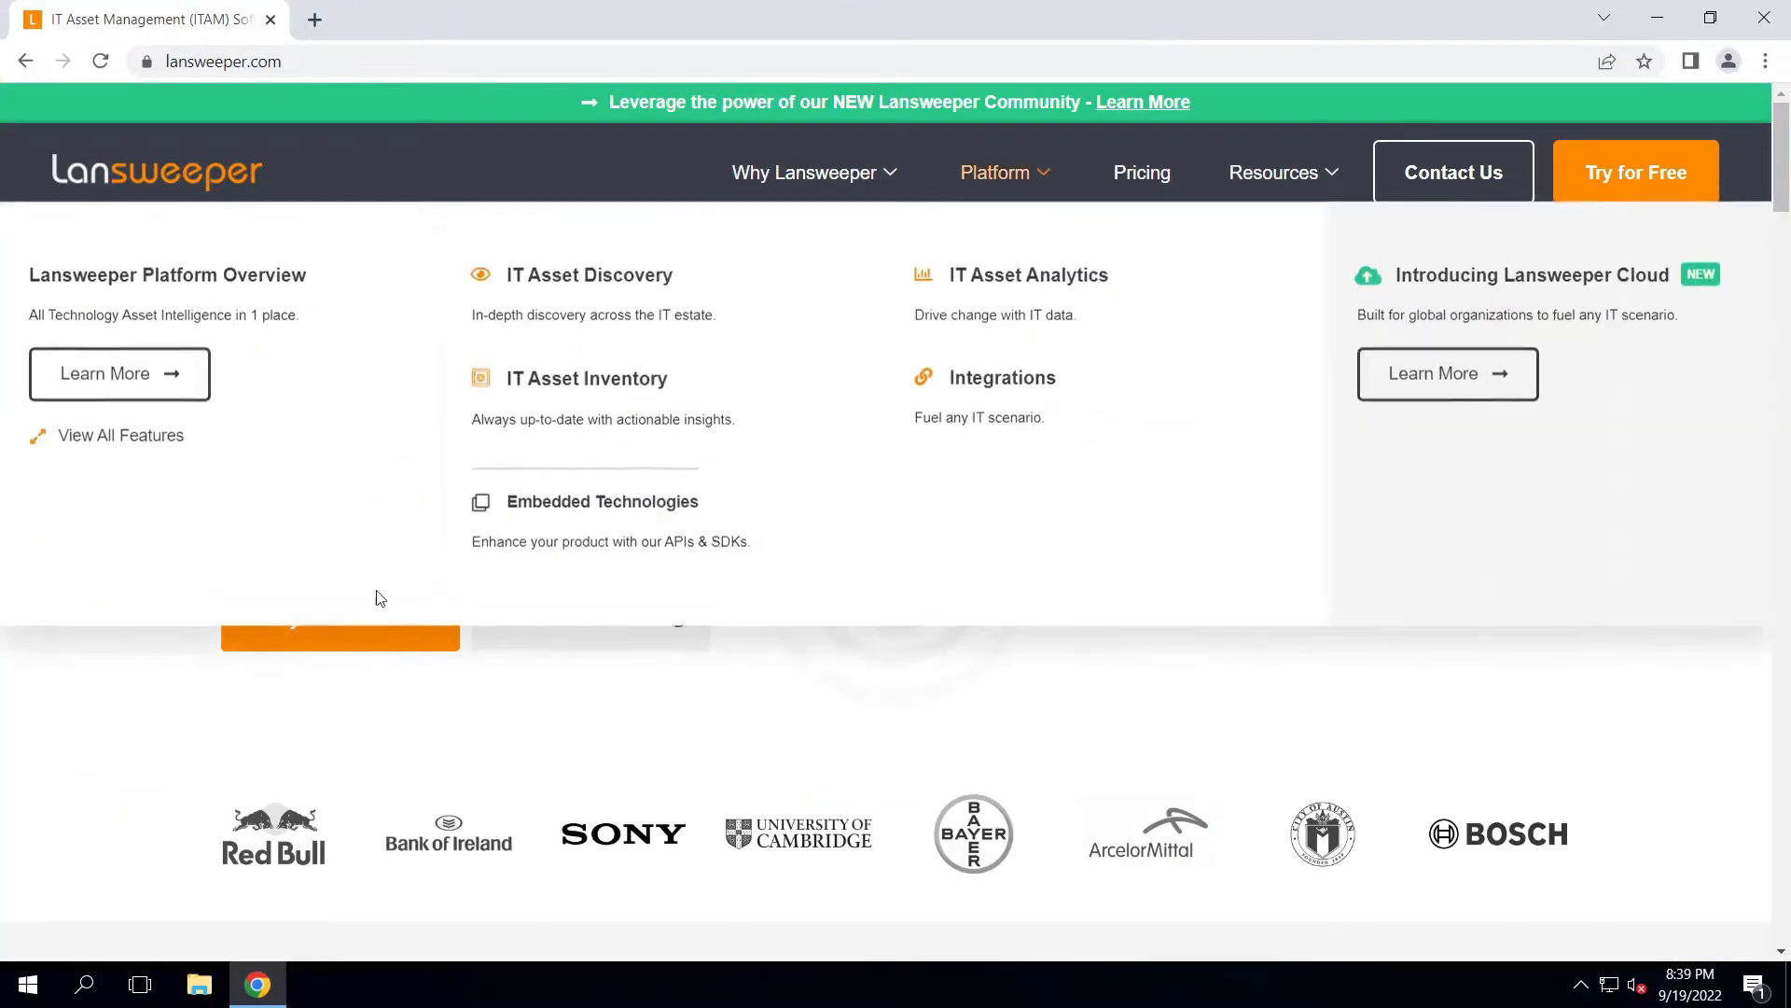
# Submit the free trial form on the Lansweeper site and start the installer download without providing a business email
pyautogui.click(391, 645)
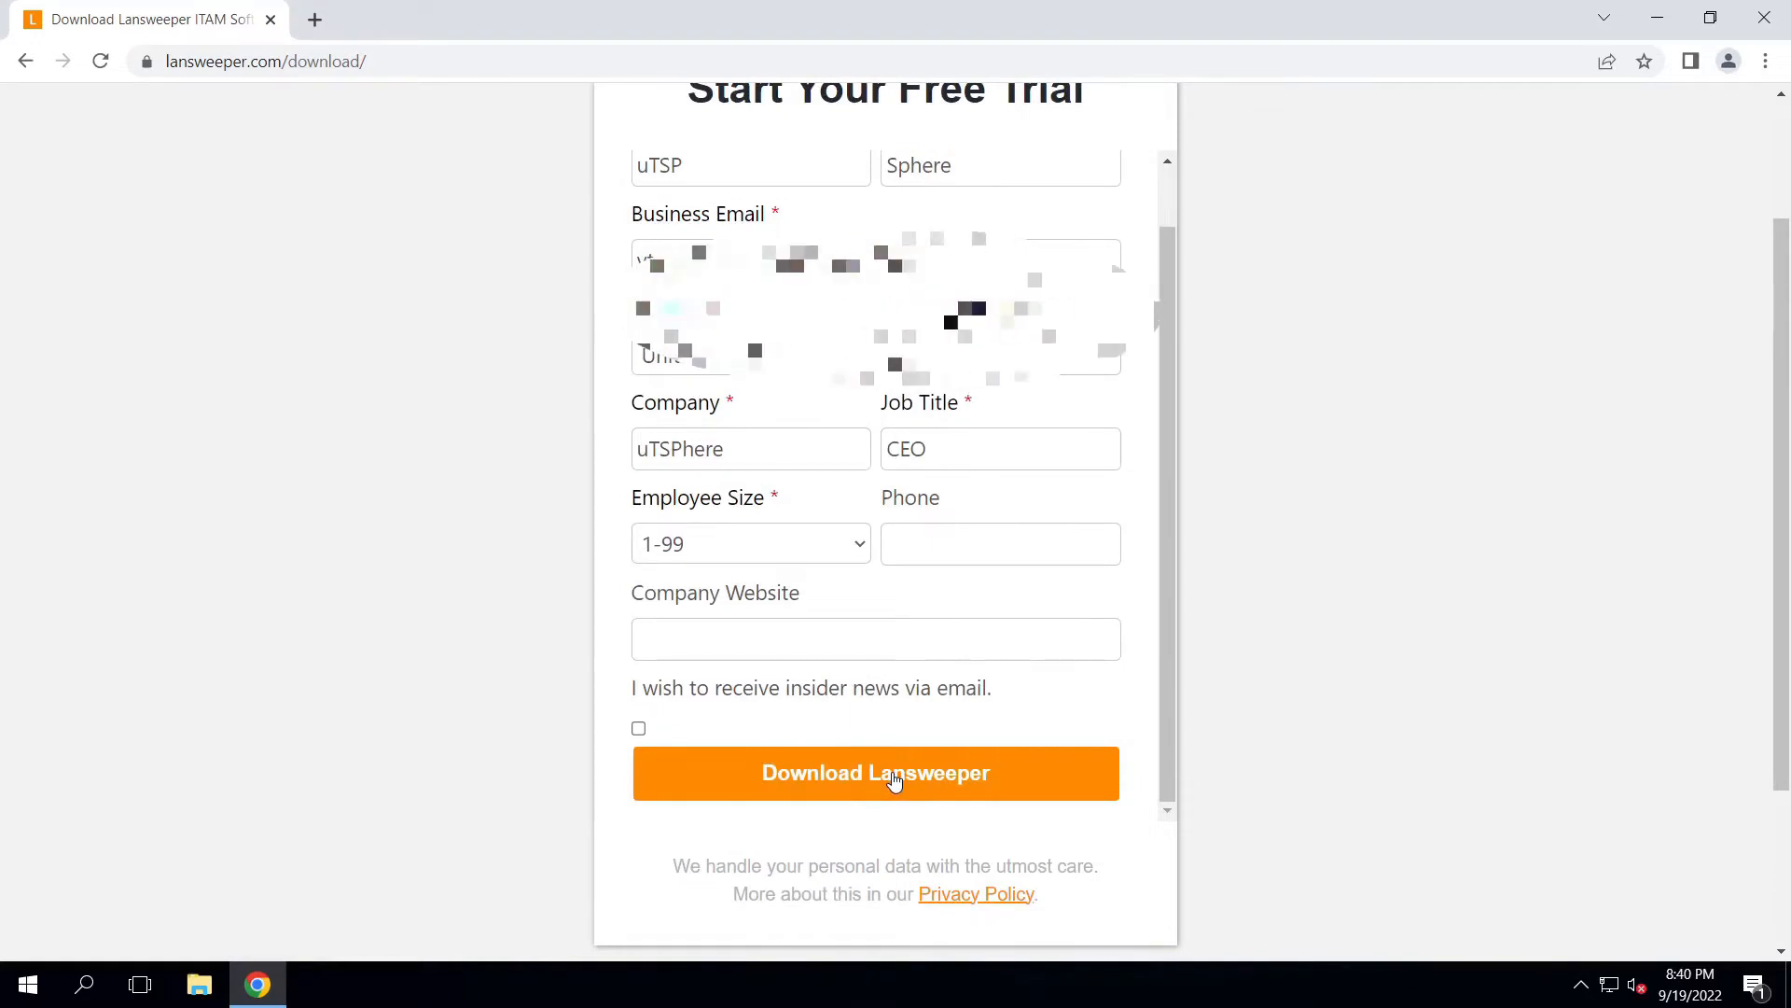
pyautogui.click(891, 779)
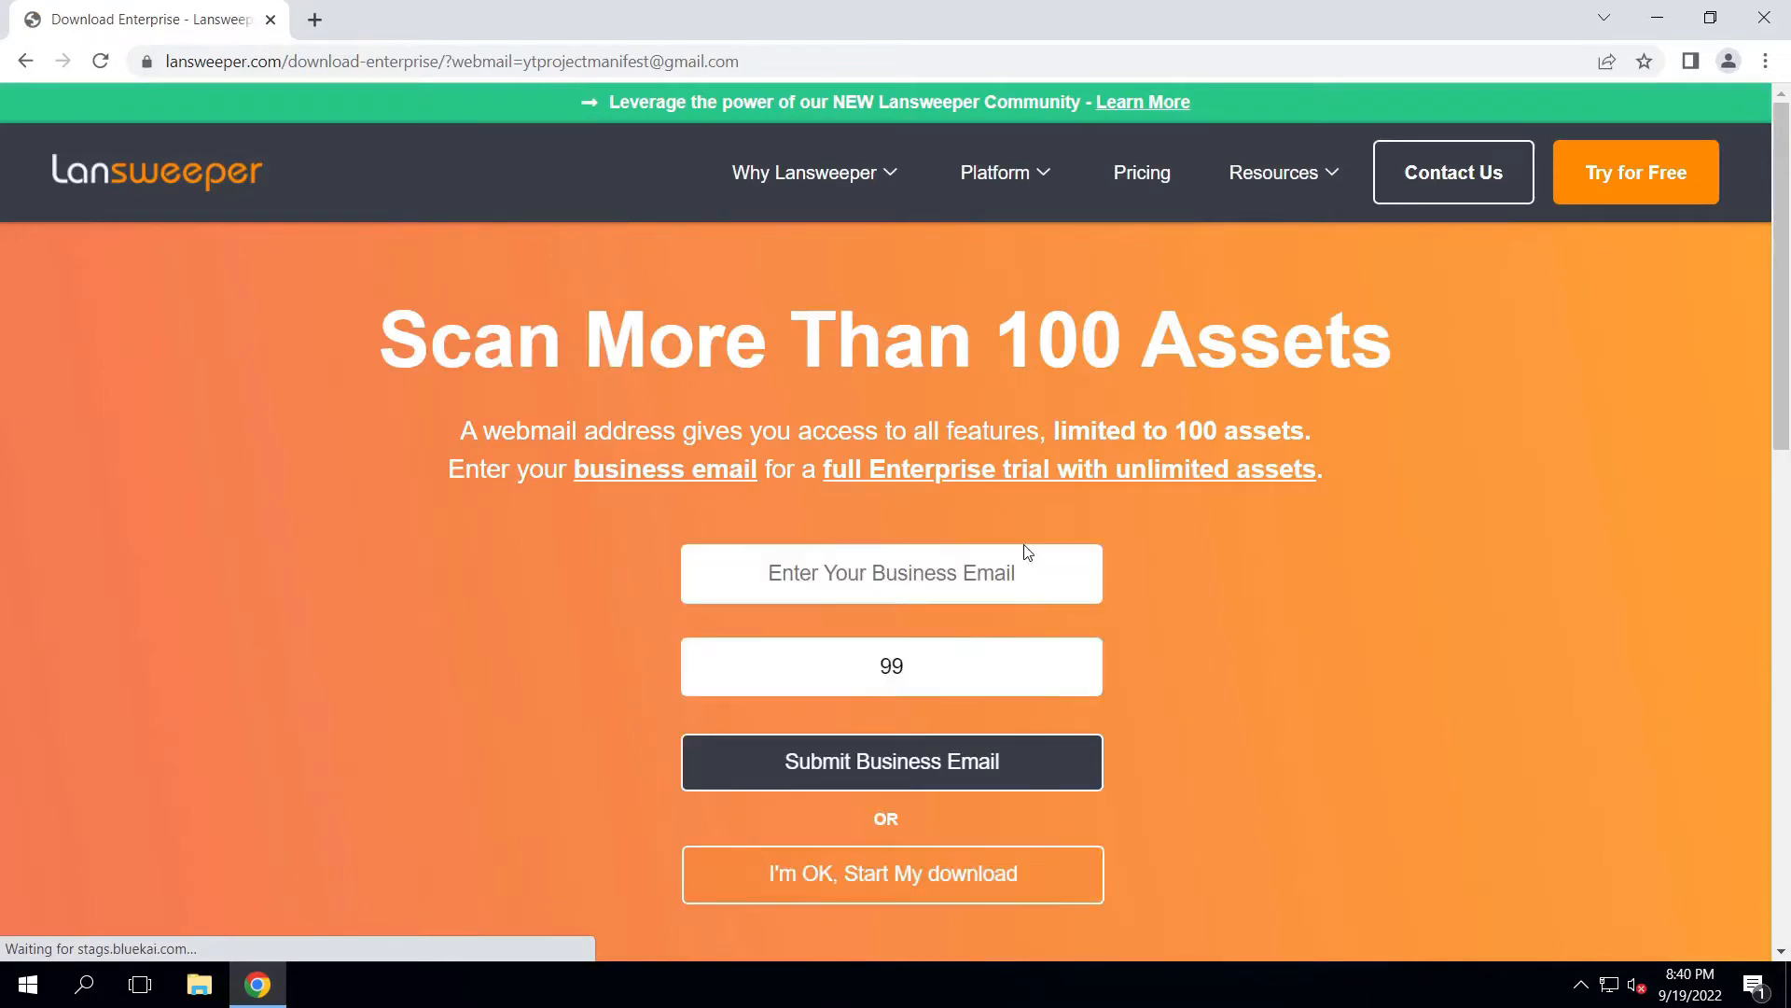
pyautogui.click(910, 877)
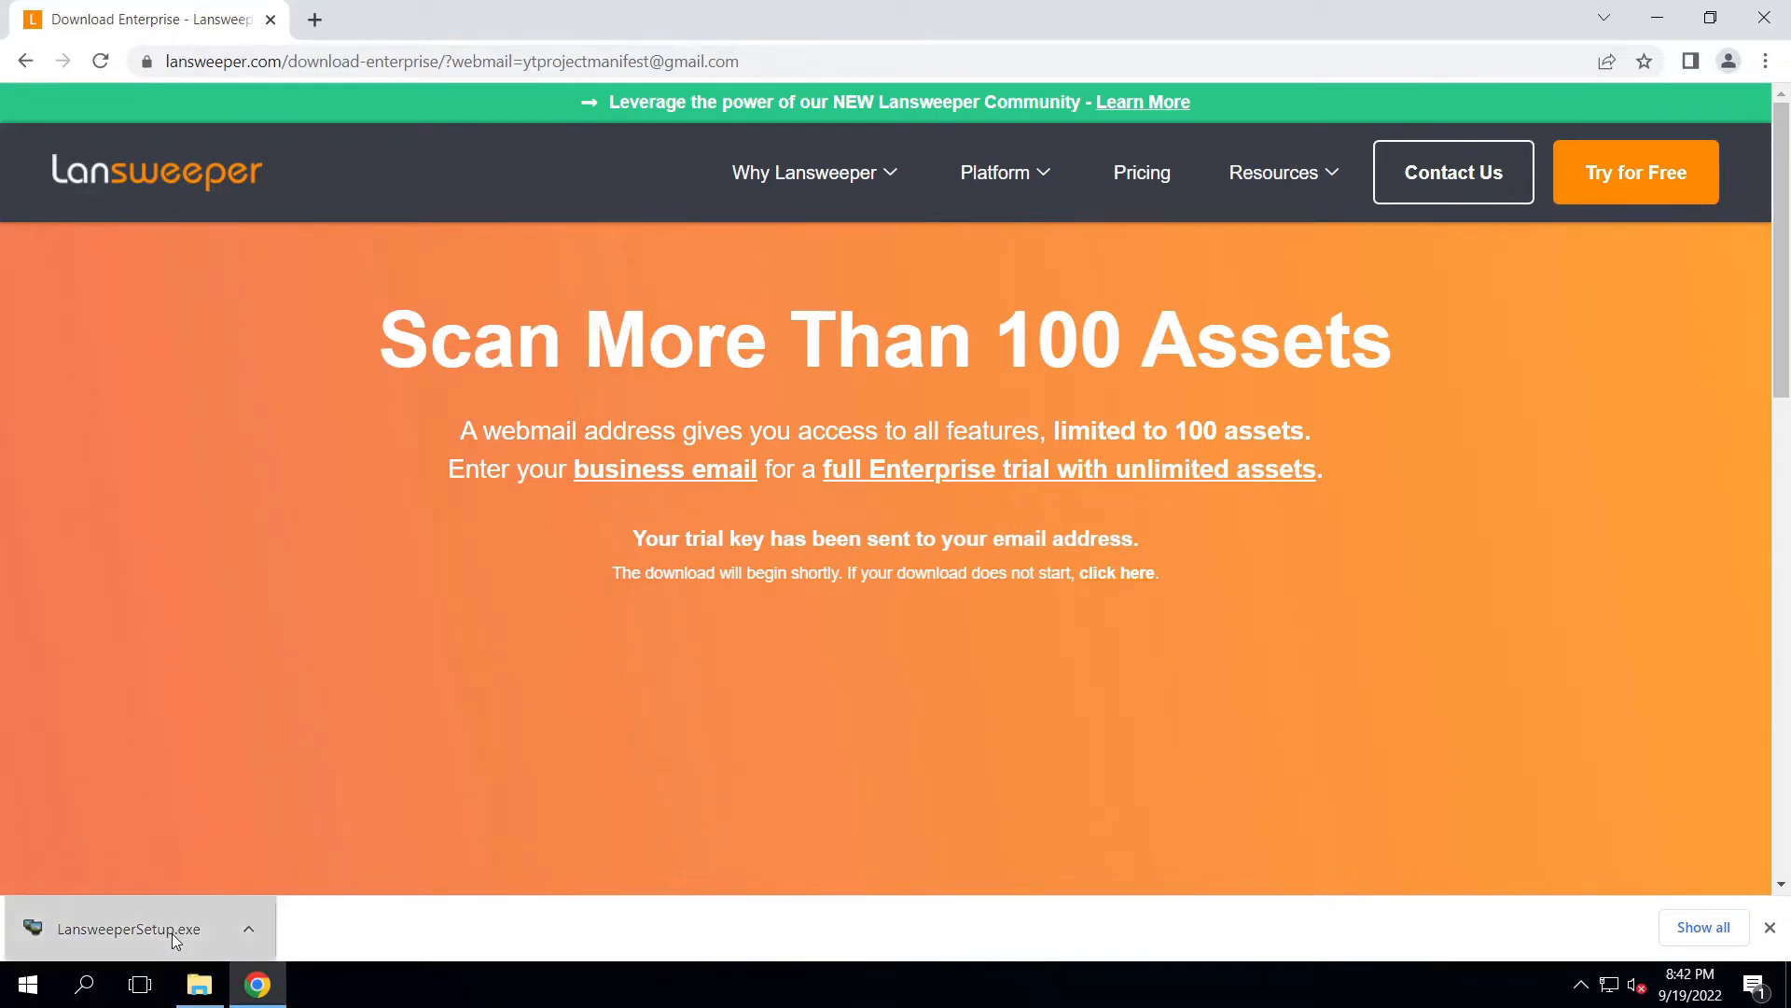
# Run the downloaded LansweeperSetup.exe, allow it past the security warning, and close the browser
pyautogui.click(172, 933)
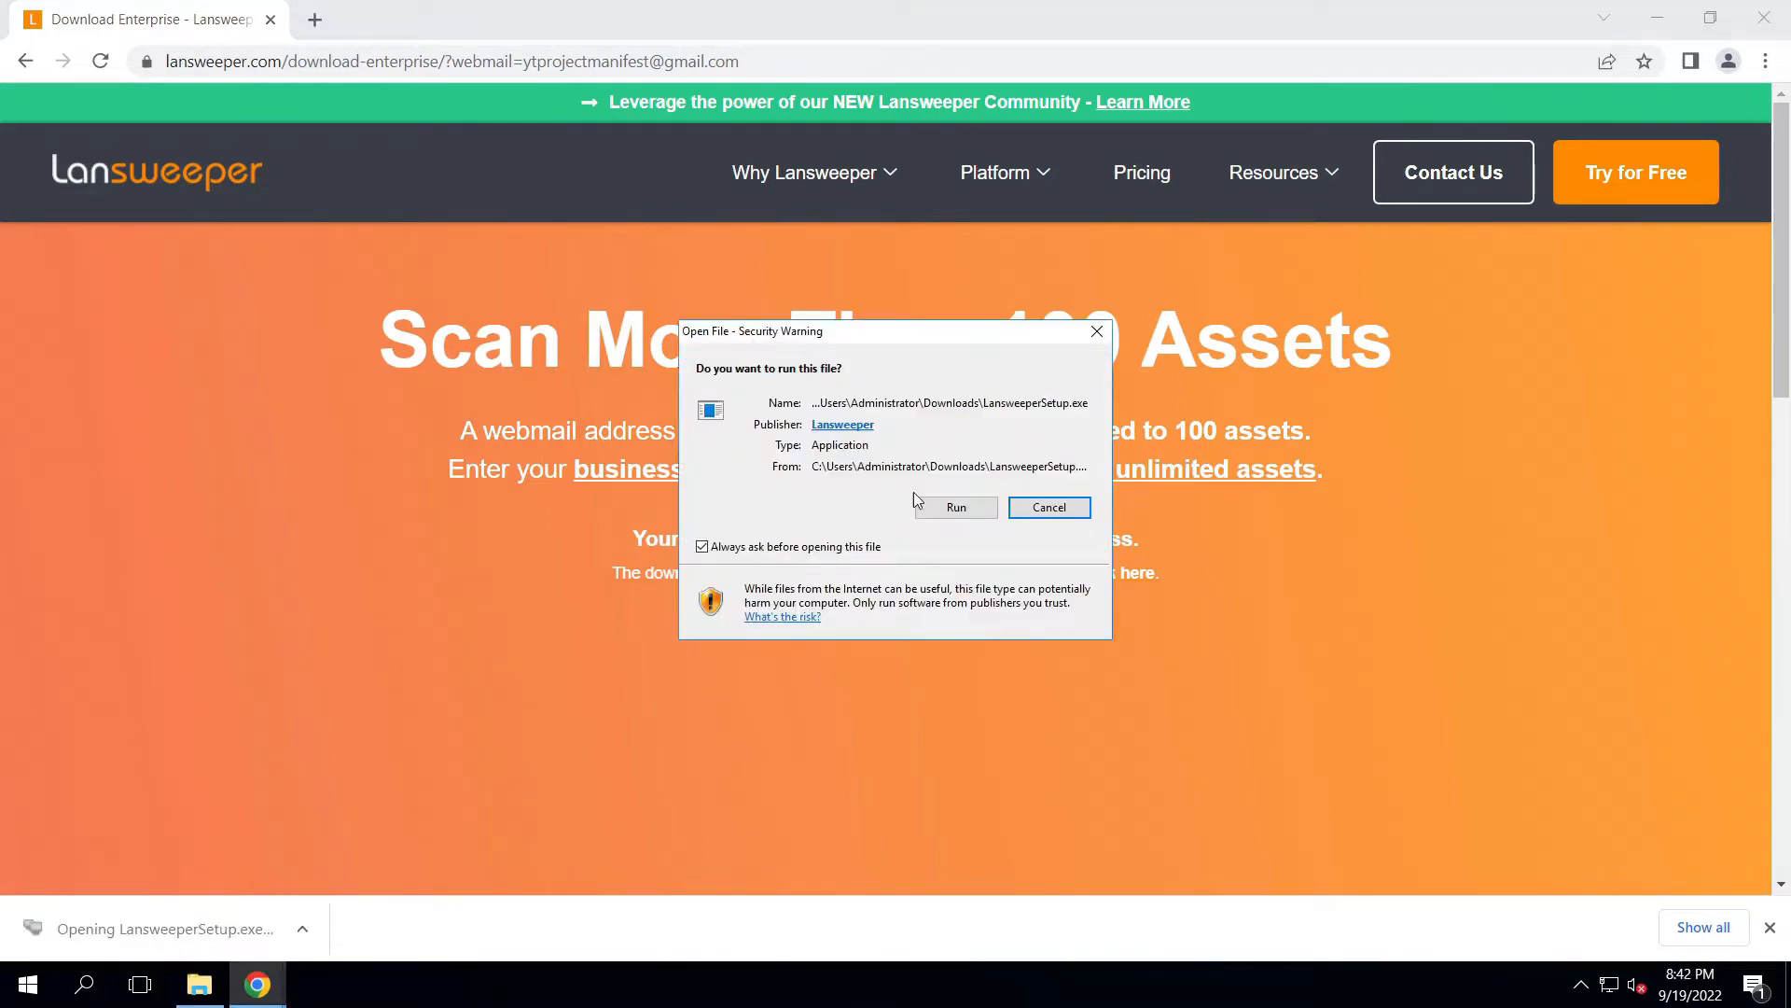
pyautogui.click(976, 507)
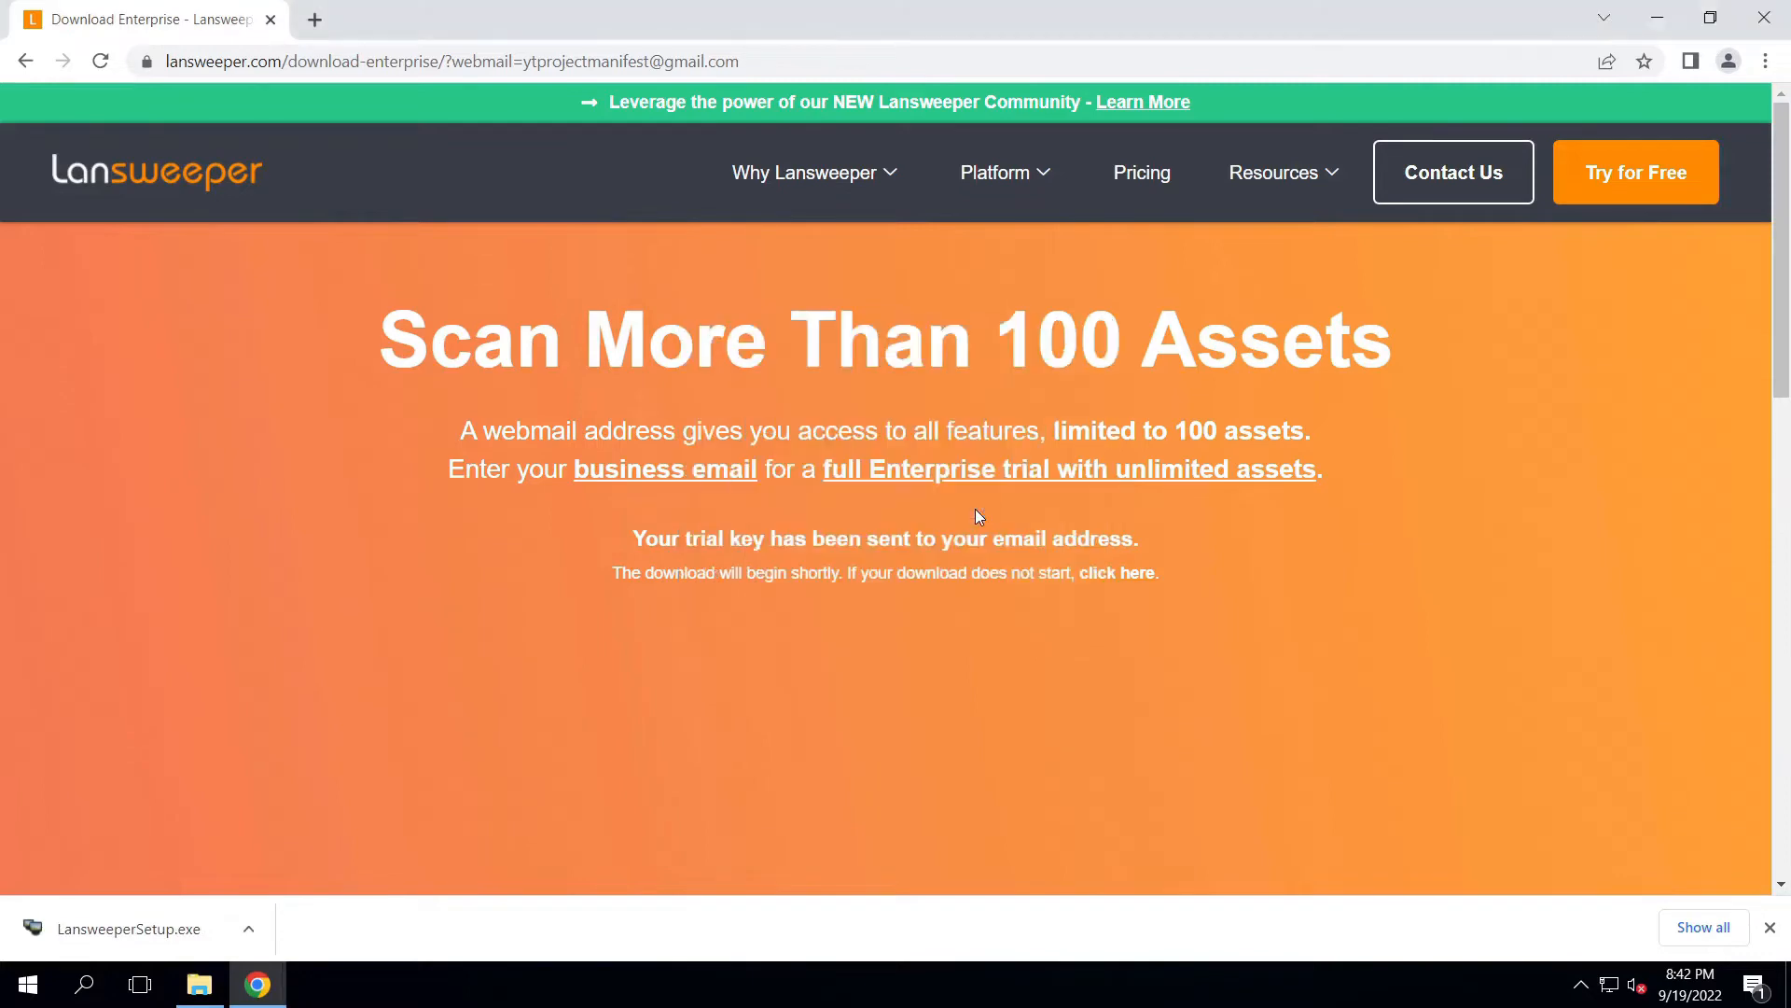
pyautogui.click(1764, 17)
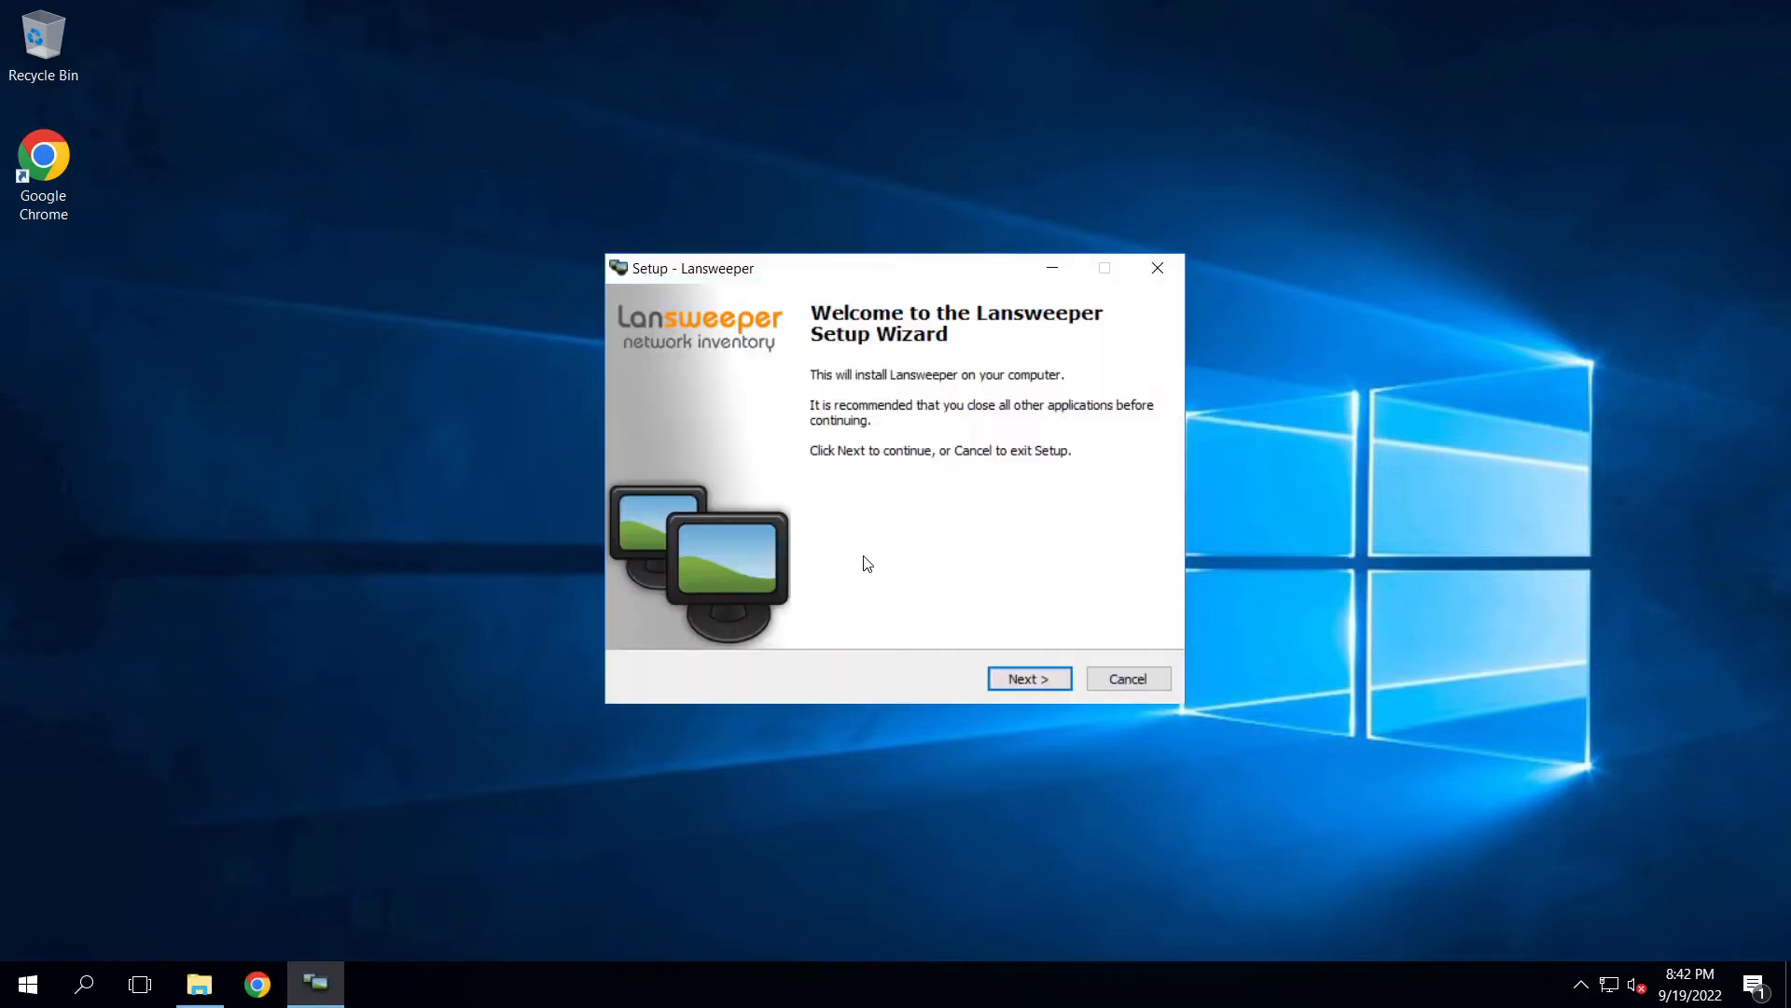
# Begin the Lansweeper setup wizard and accept the Lansweeper Terms of Use
pyautogui.click(1034, 682)
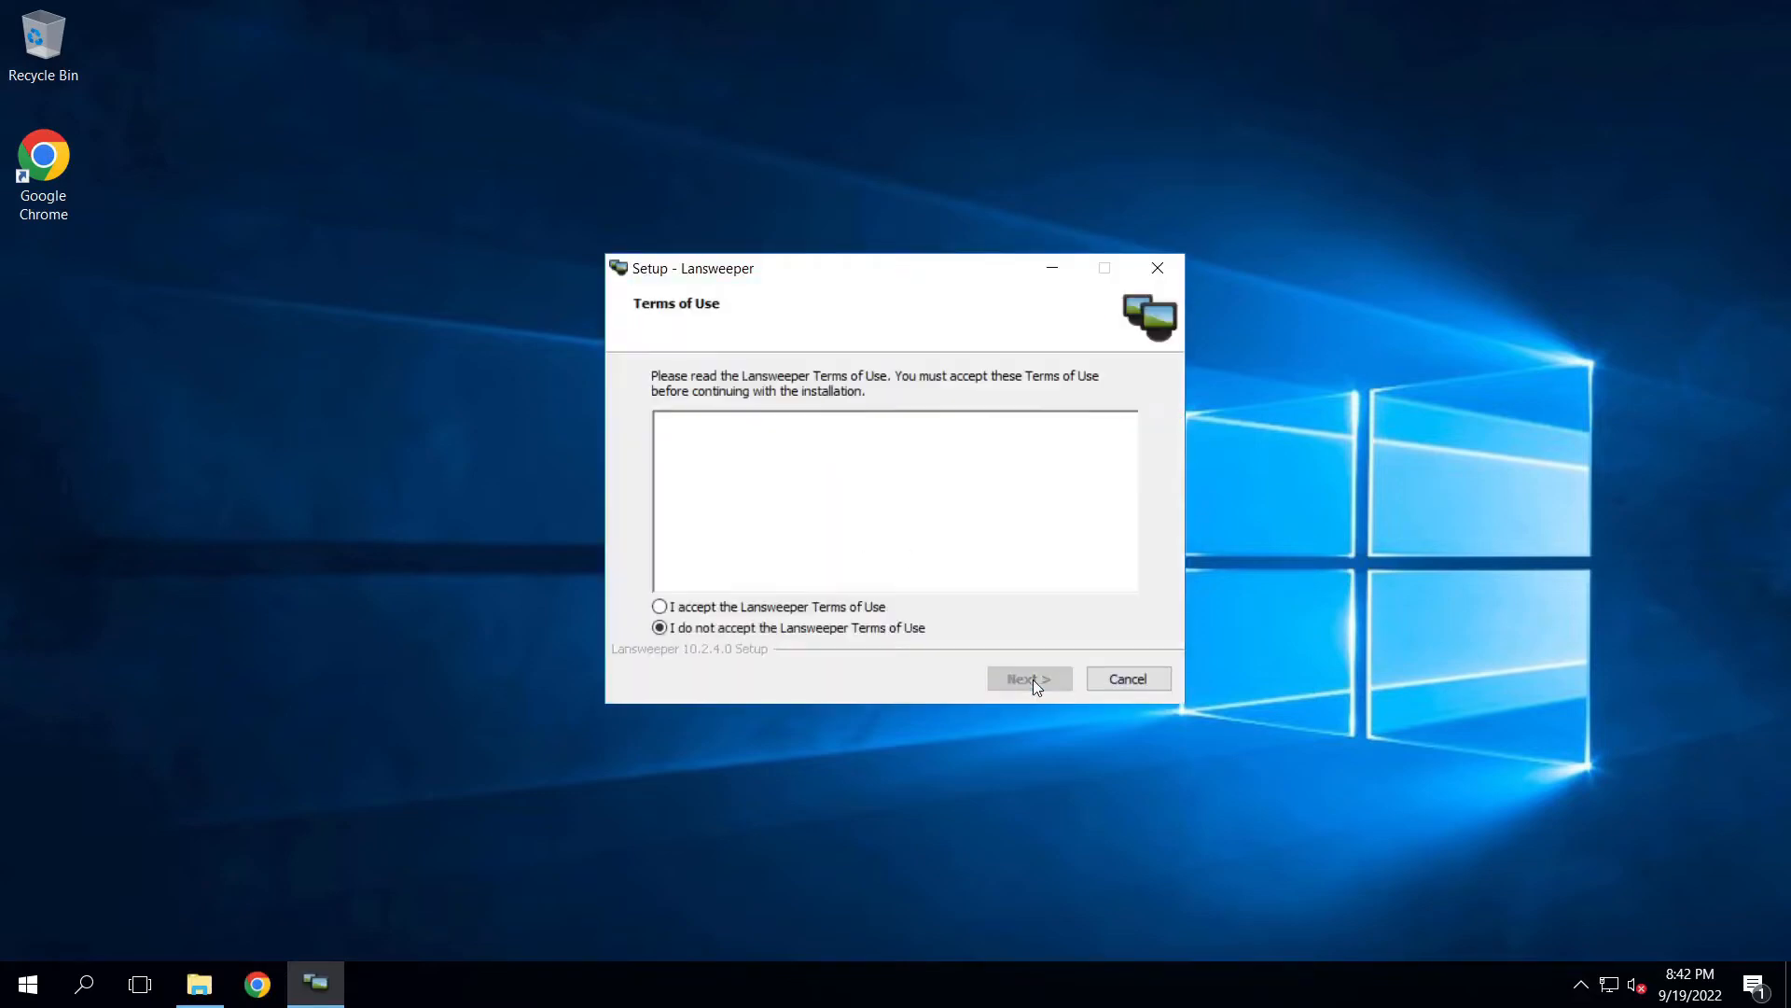
pyautogui.click(846, 606)
pyautogui.click(1030, 681)
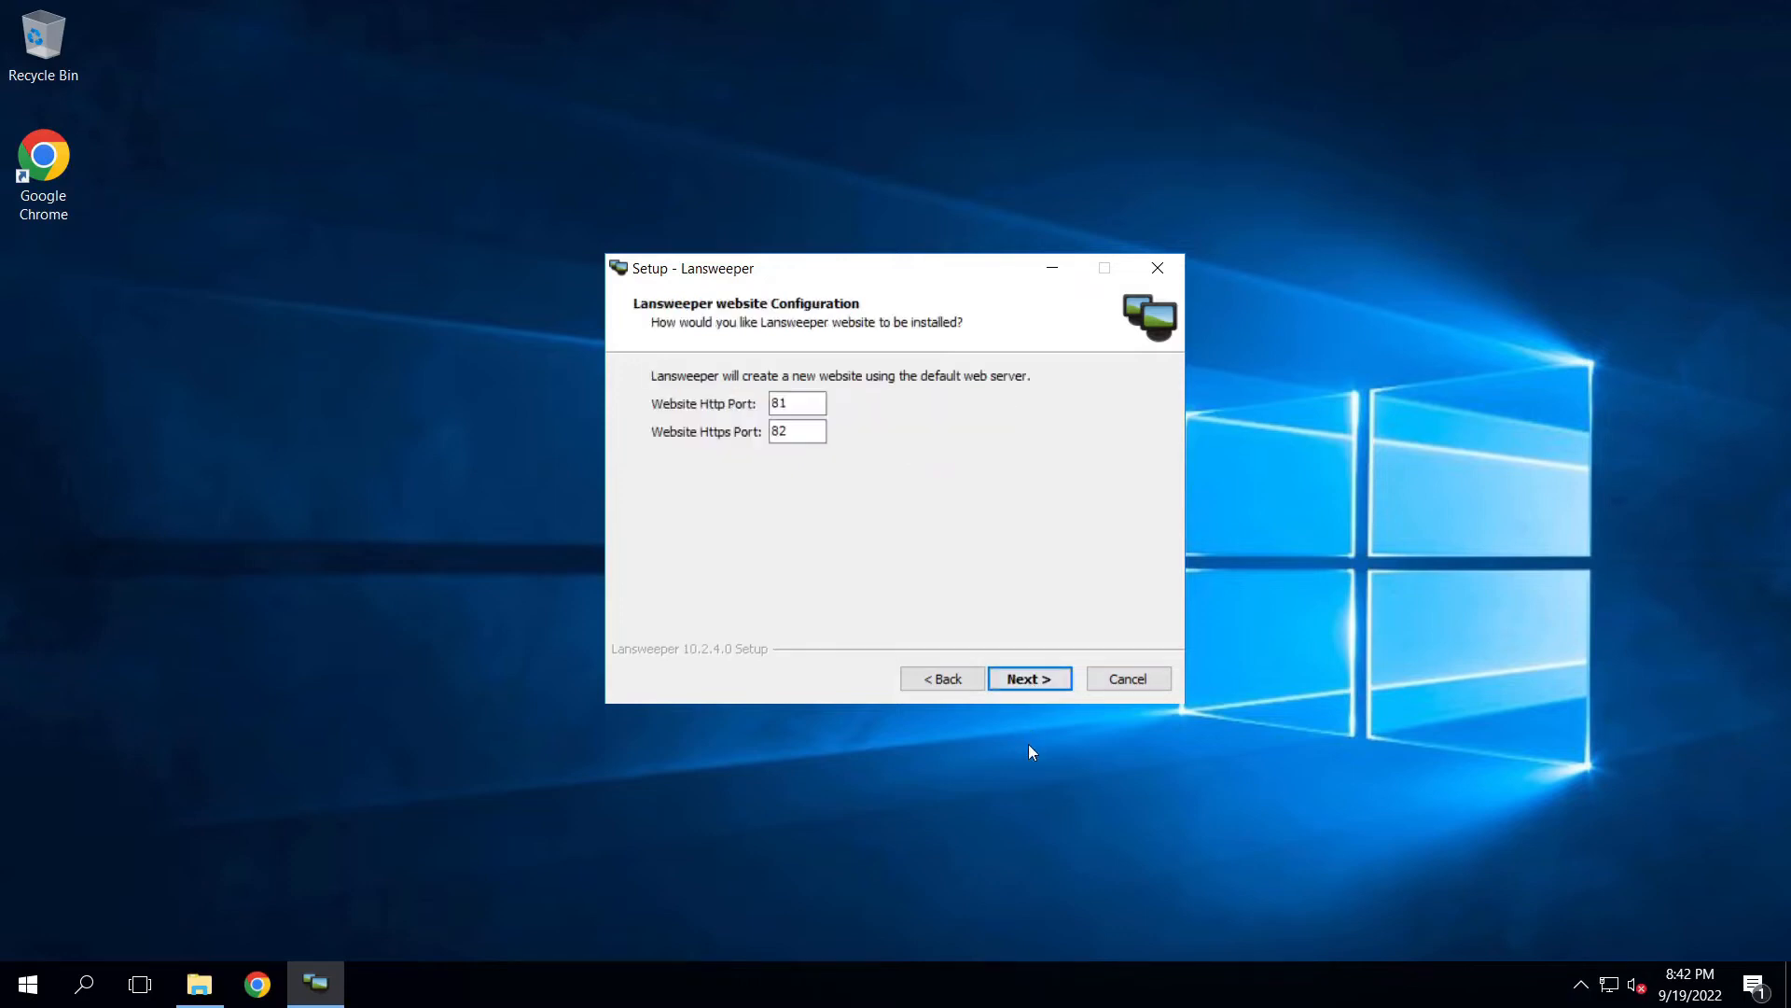
# Set the website HTTP port to 808, install Lansweeper into C:\Program Files (x86)\Lansweeper, and finish the installer
pyautogui.click(804, 413)
pyautogui.moveTo(814, 402); pyautogui.dragTo(656, 402)
pyautogui.write('808')
pyautogui.click(1047, 683)
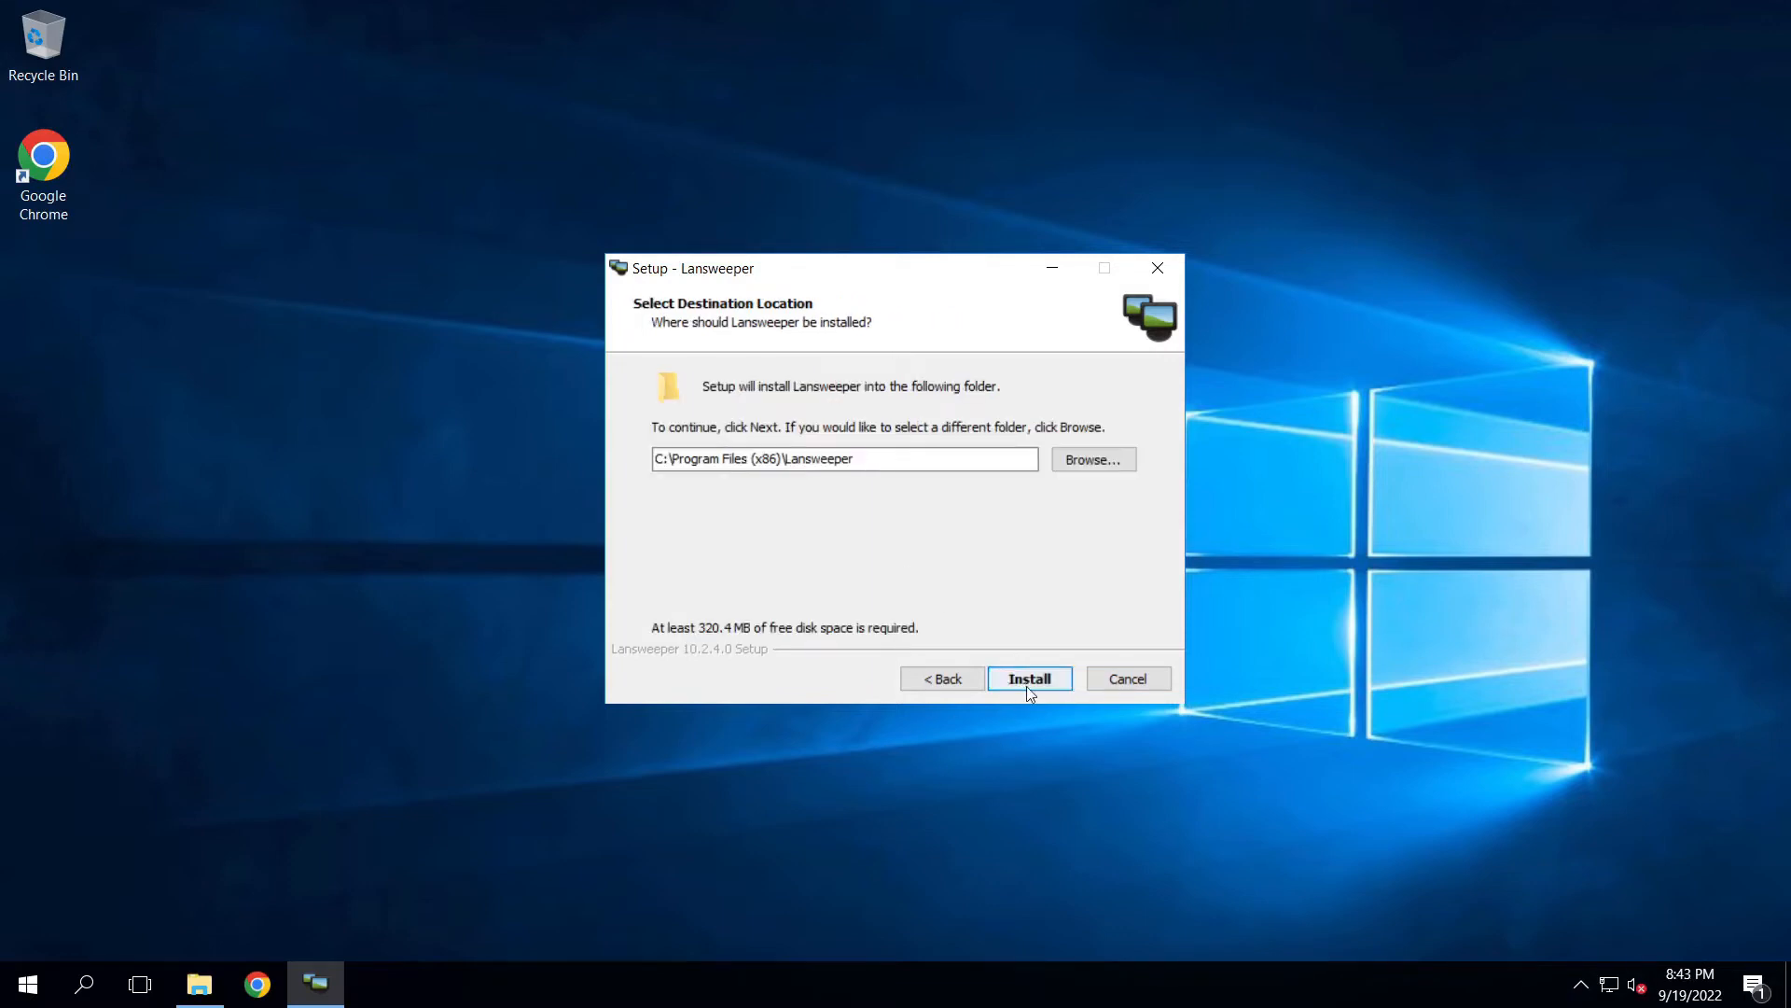
pyautogui.click(1028, 687)
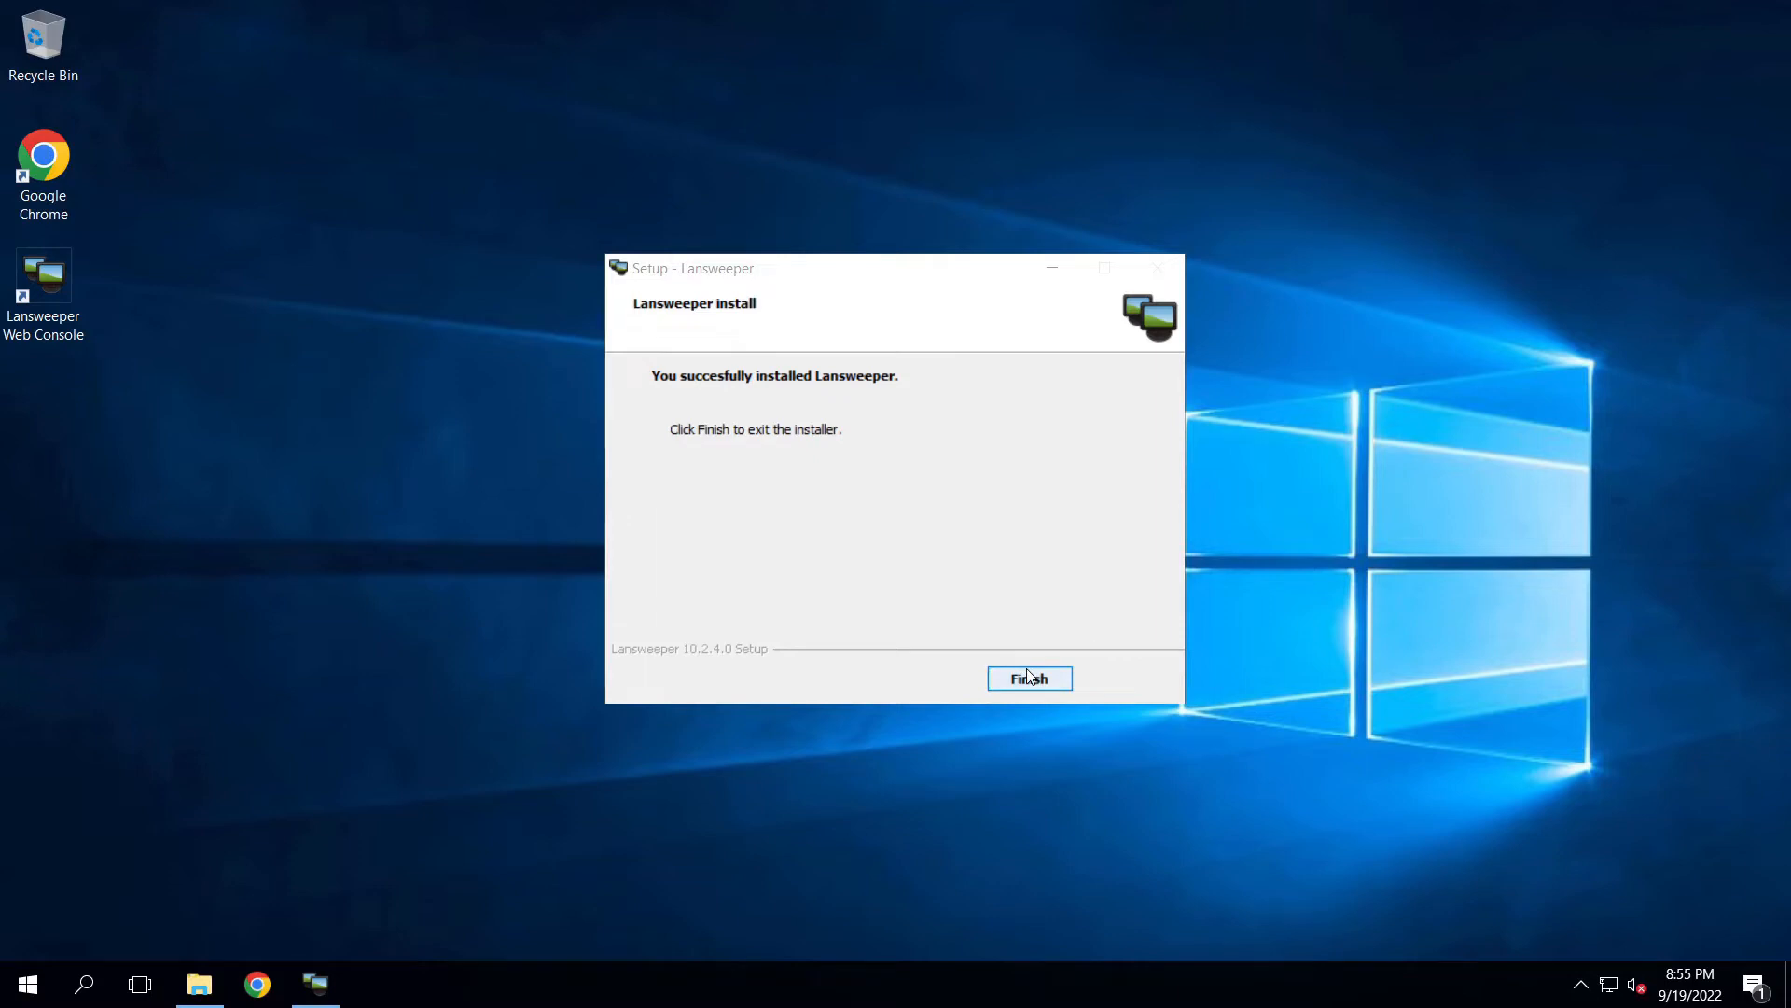
pyautogui.click(1027, 679)
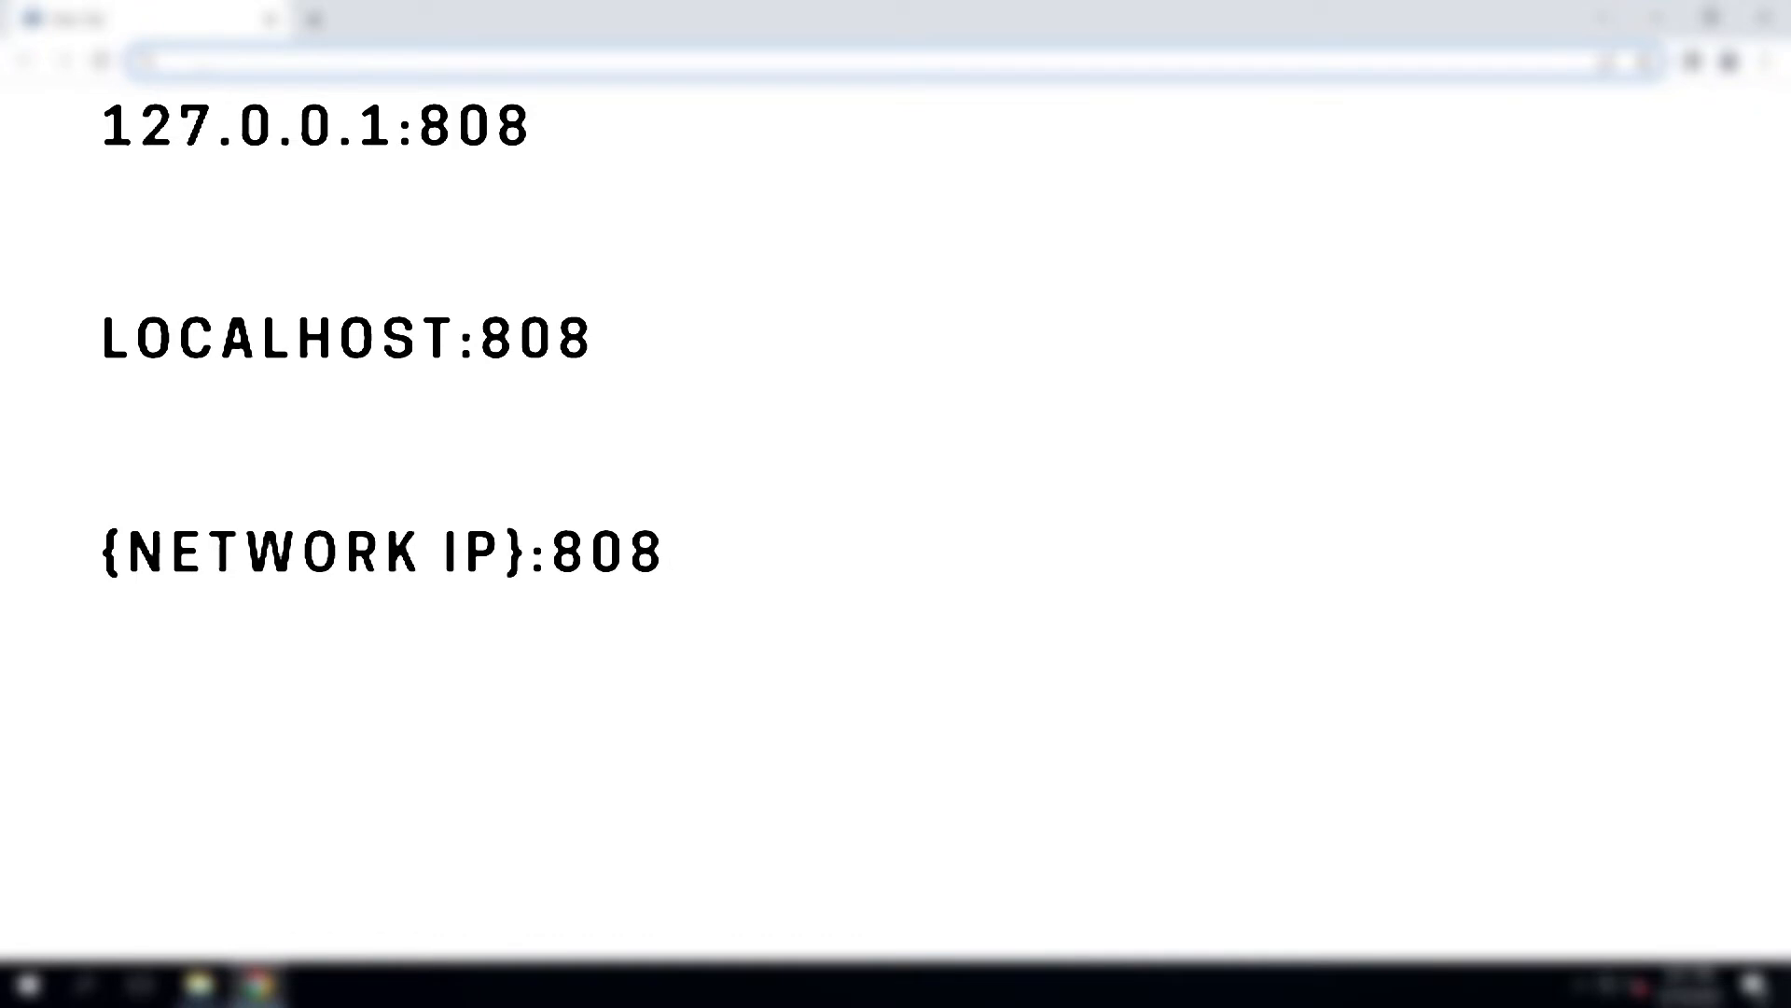
# Open localhost:808 in the browser and proceed past the welcome page of the First Run Wizard
pyautogui.write('localhost:')
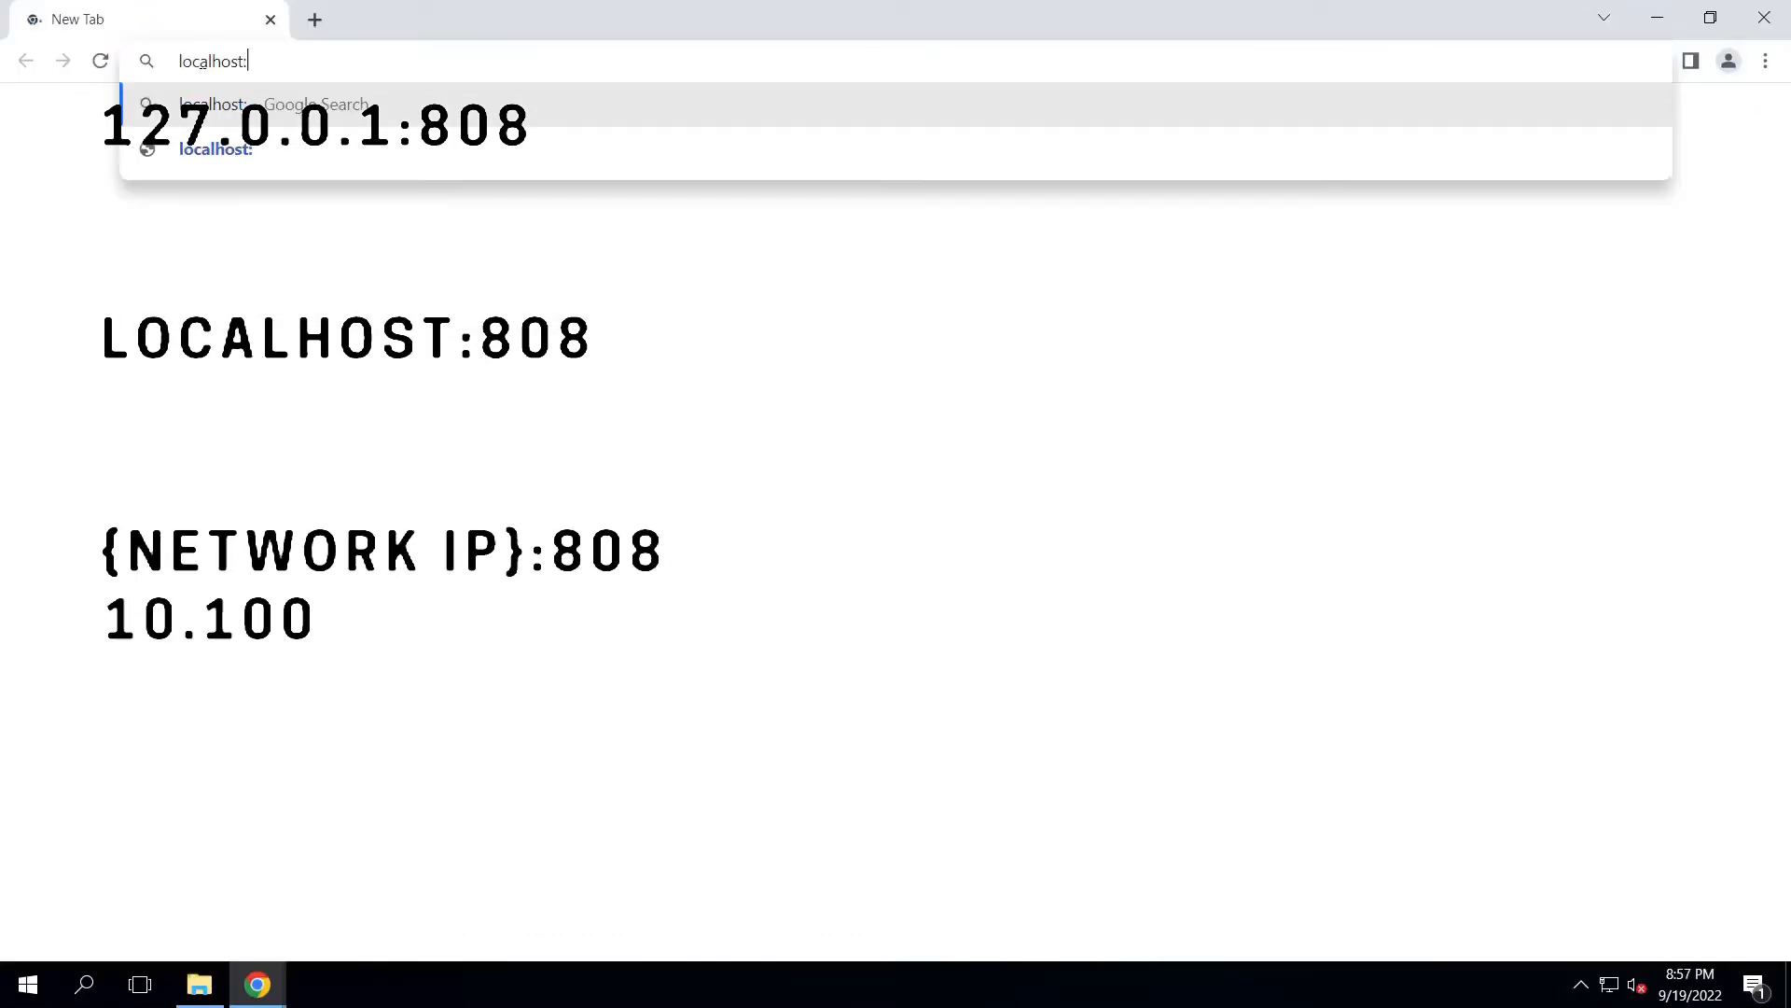
pyautogui.write('808')
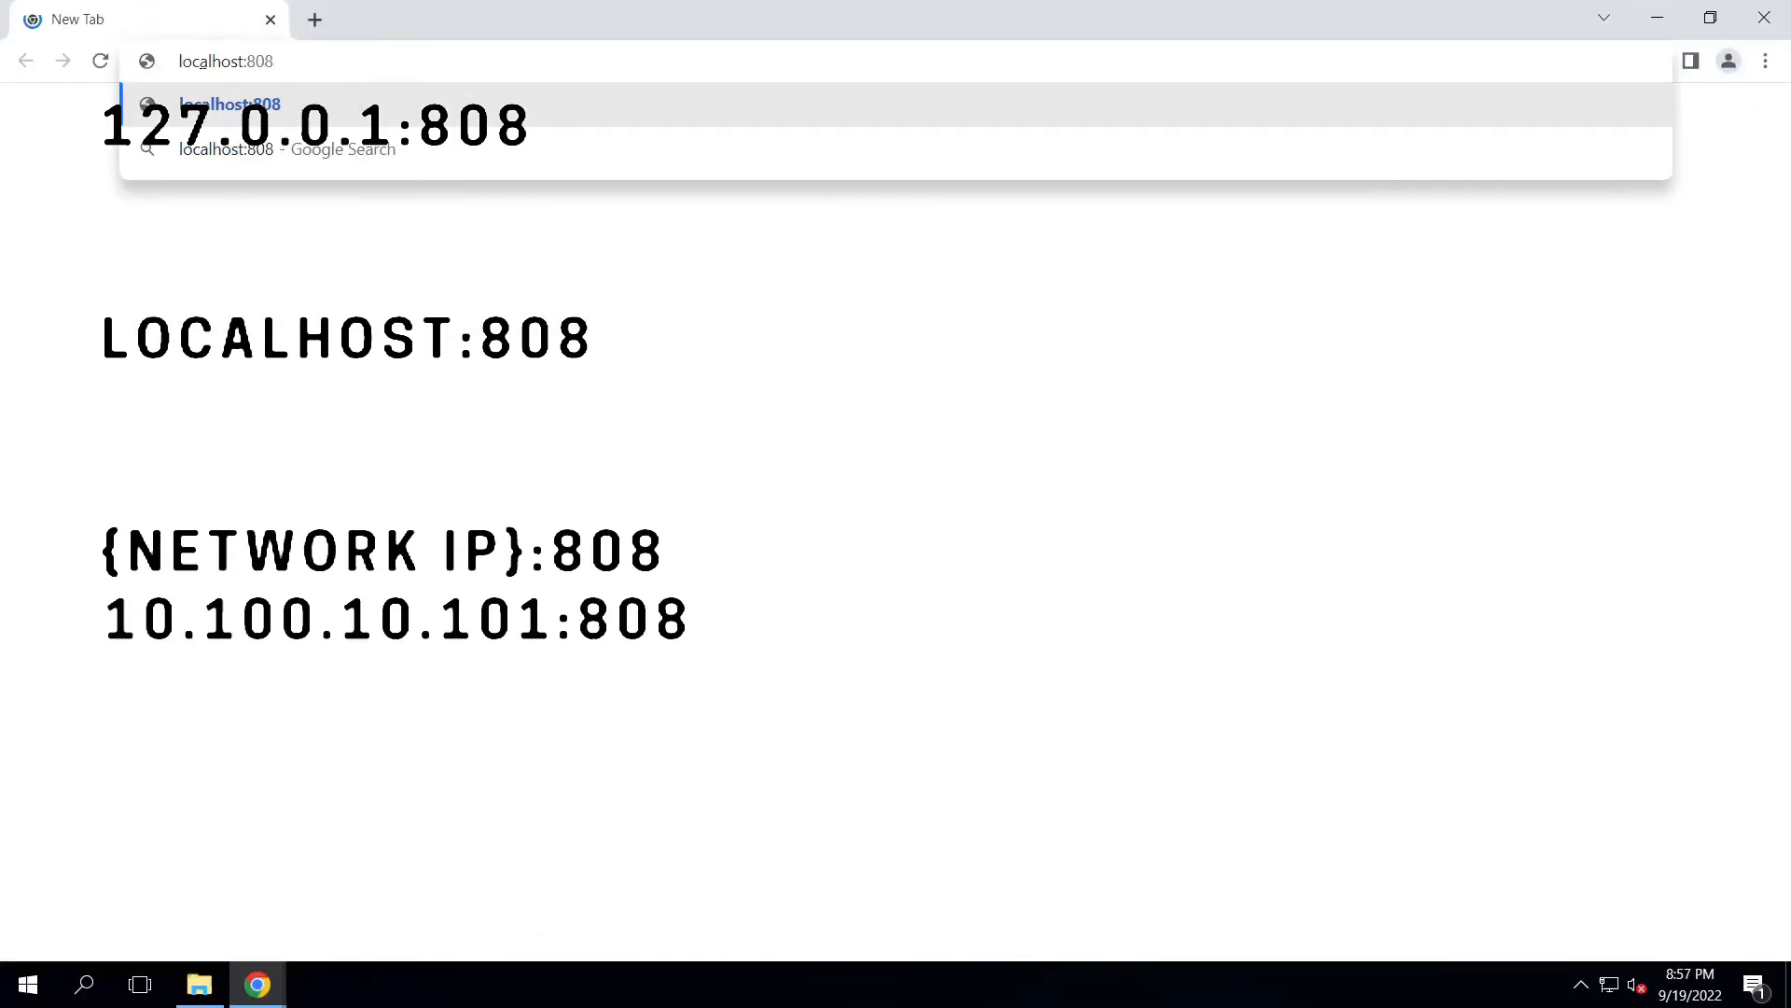
pyautogui.press('Return')
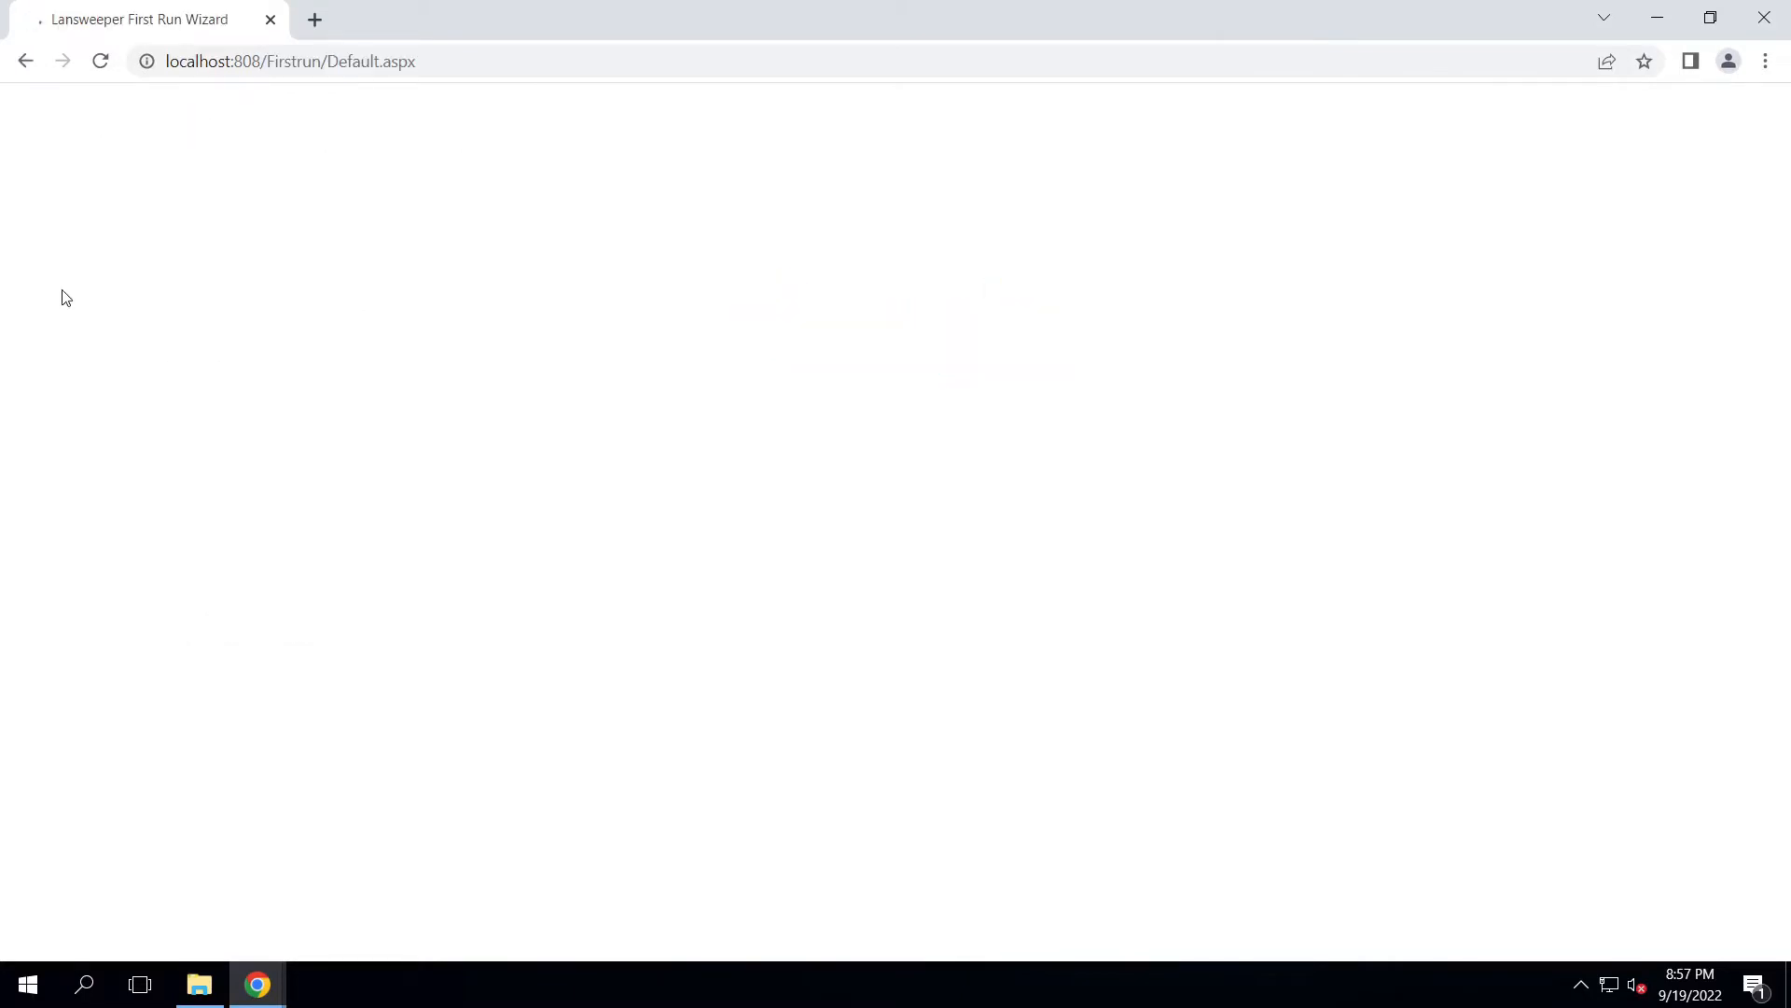
pyautogui.press('Return')
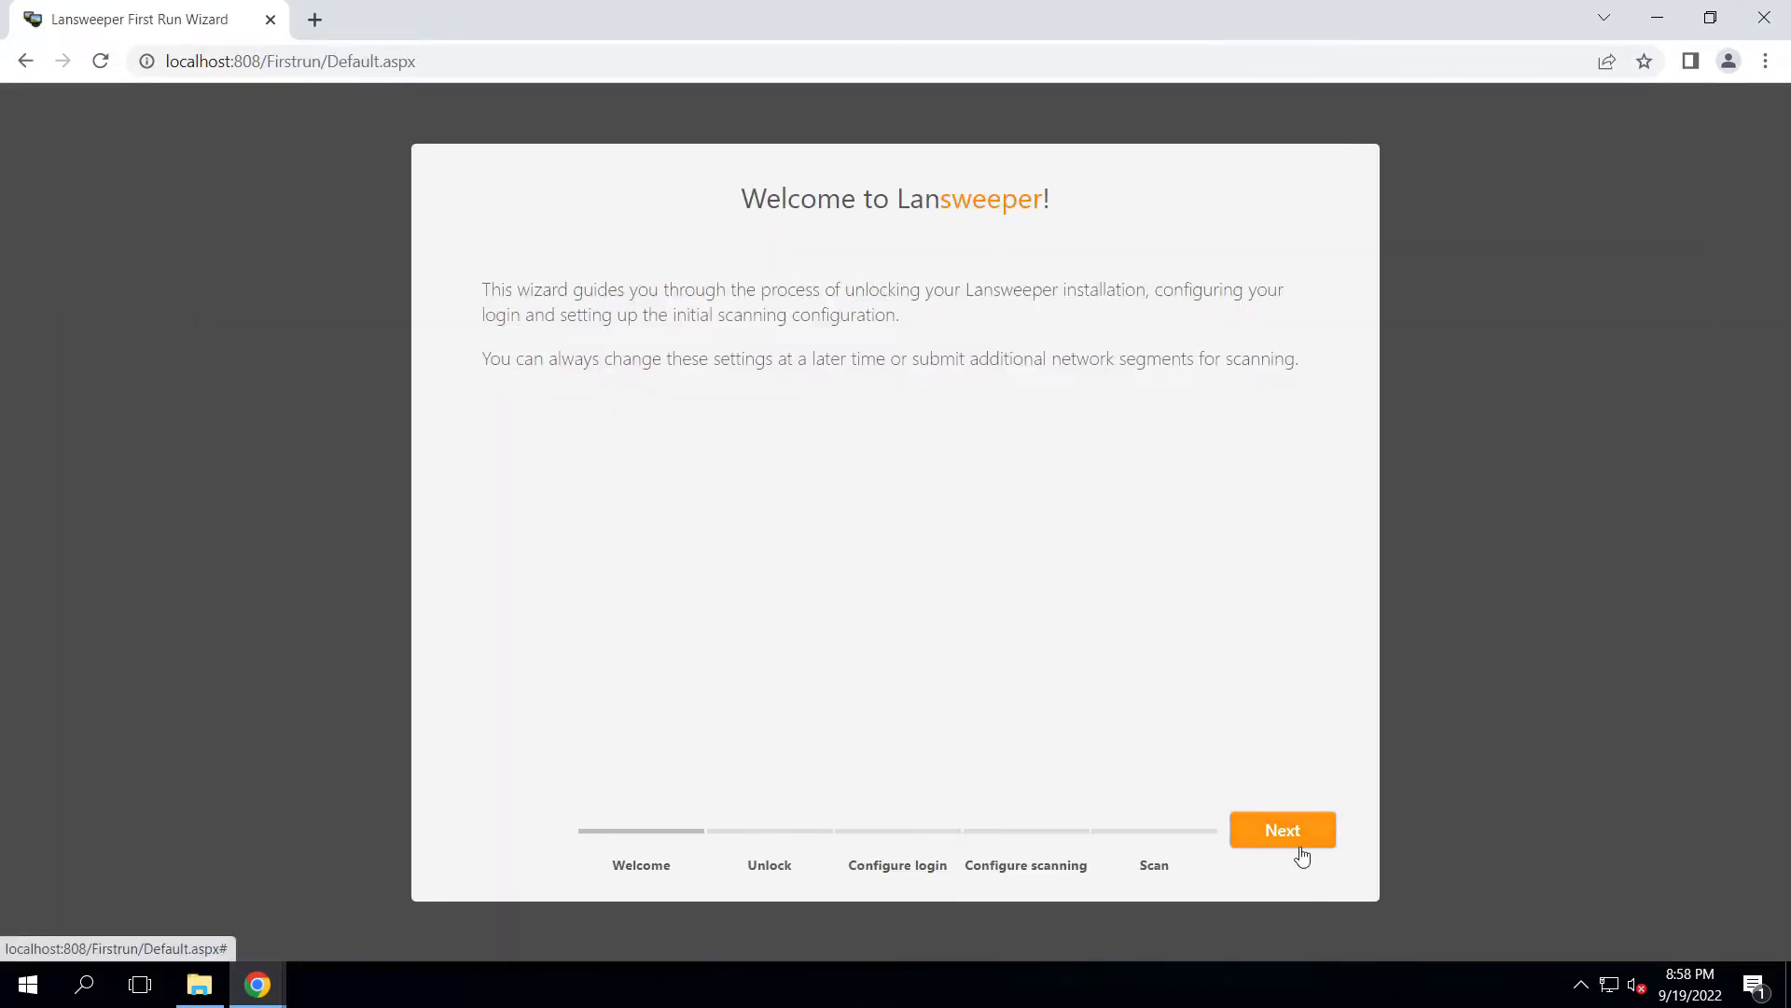
pyautogui.click(1300, 847)
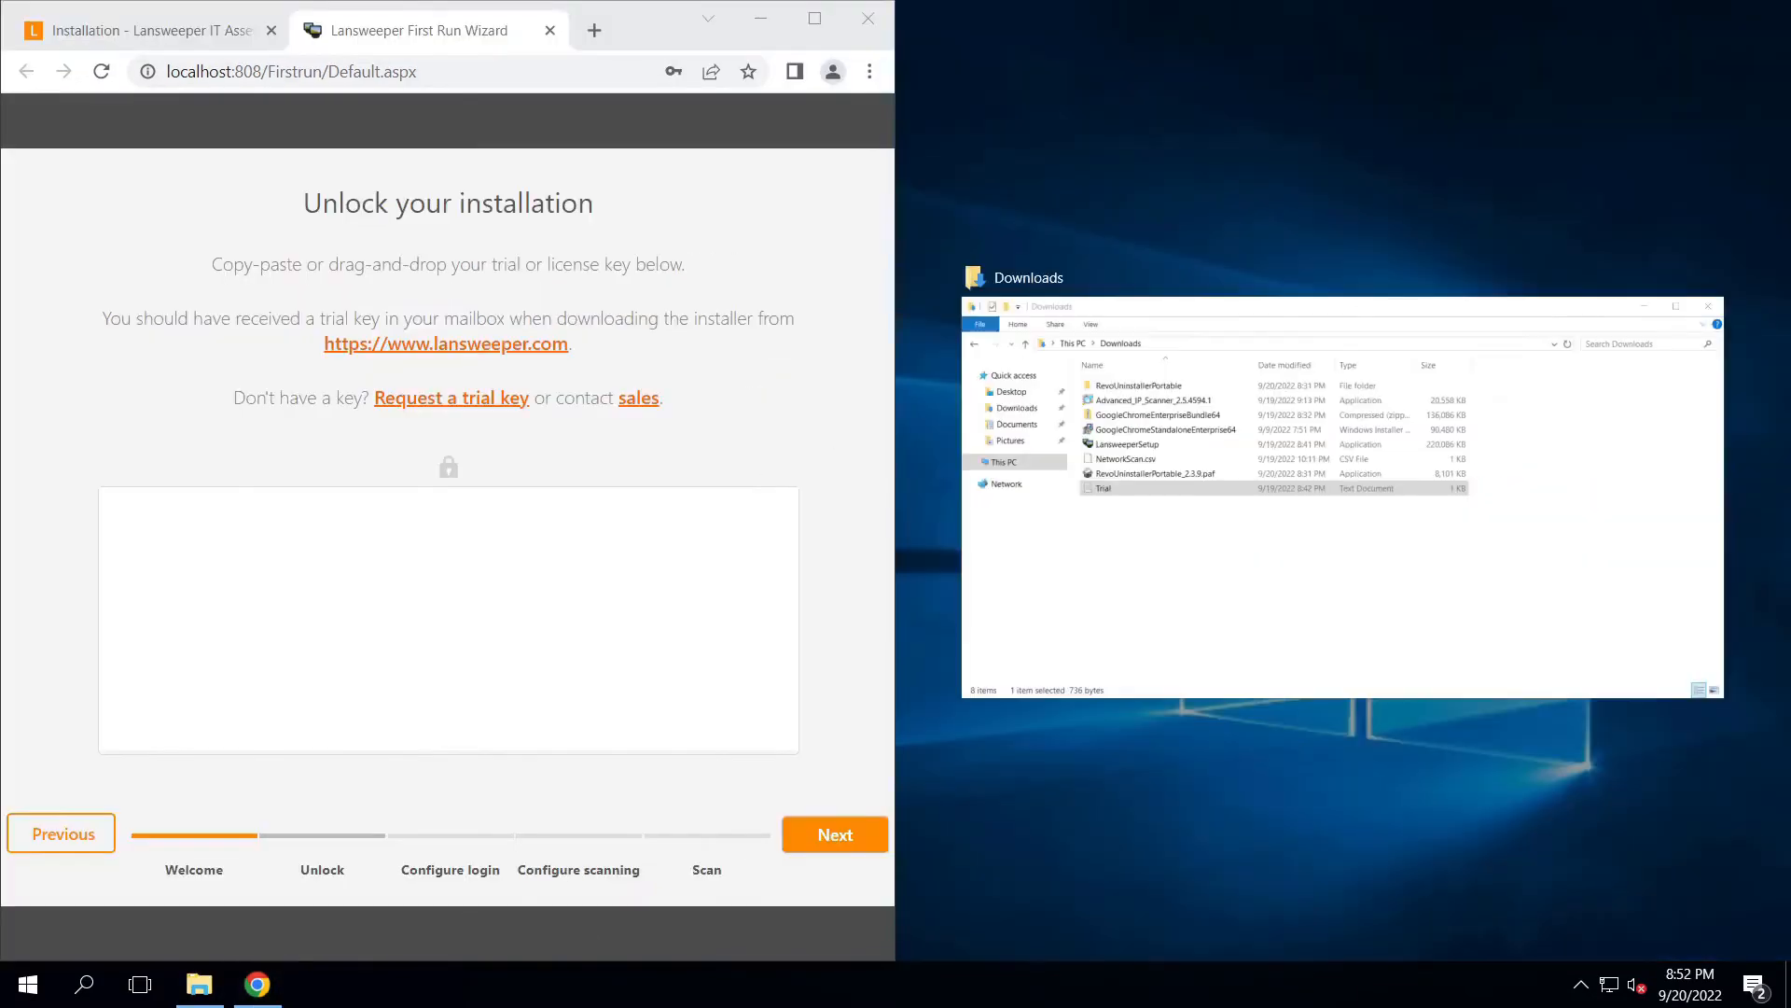
# Fill the trial key field with the Trial text file from the Downloads folder and unlock the installation
pyautogui.press('Return')
pyautogui.moveTo(1141, 330); pyautogui.dragTo(613, 577)
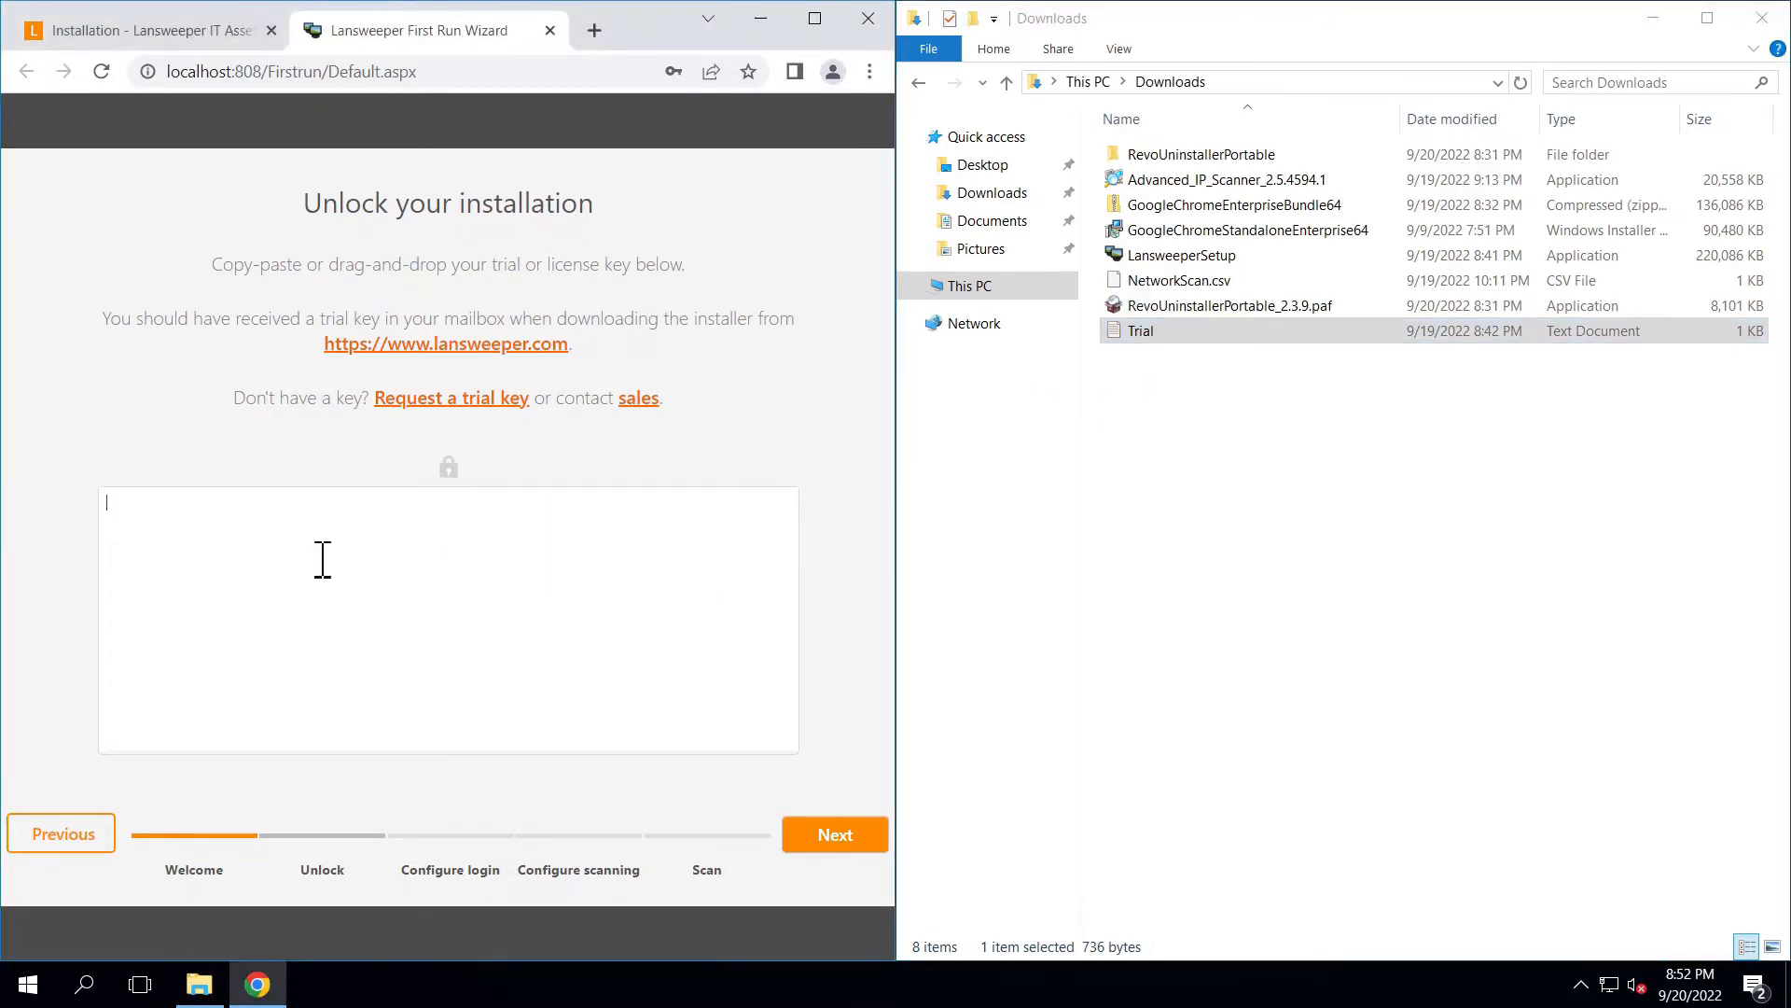
pyautogui.click(835, 835)
# Minimize the Downloads window, maximize the browser, and accept the prefilled built-in admin login details
pyautogui.click(1652, 18)
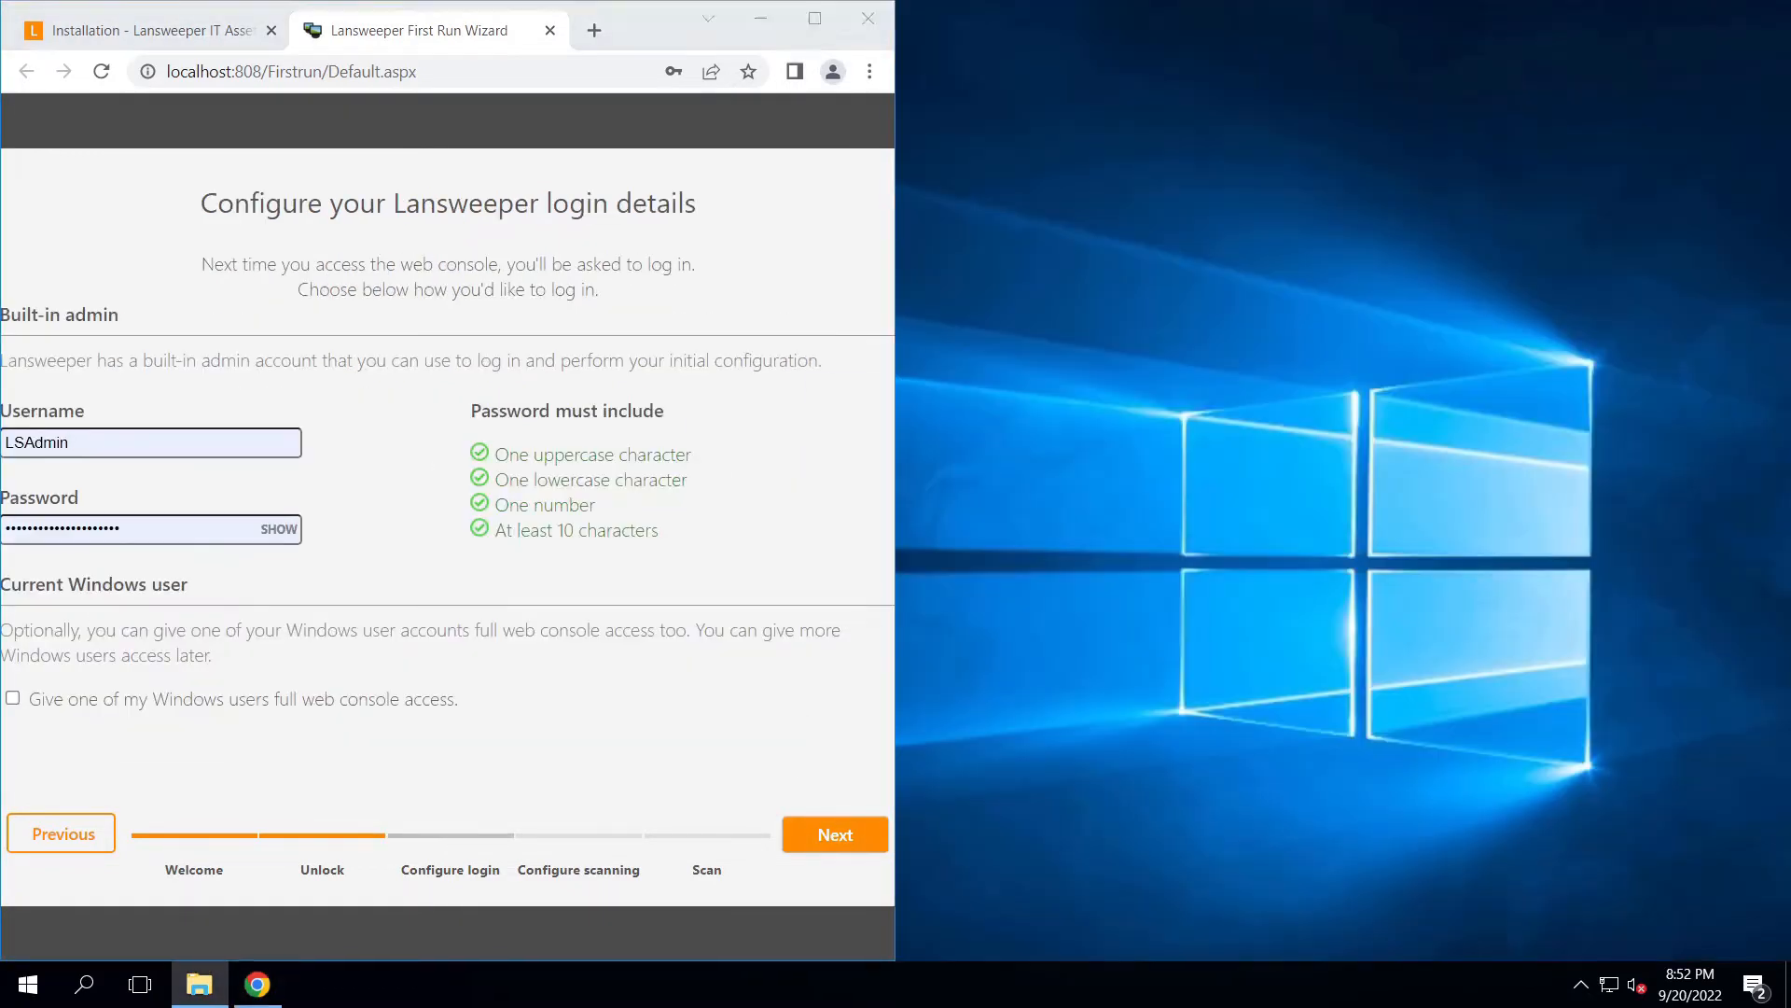
pyautogui.click(814, 18)
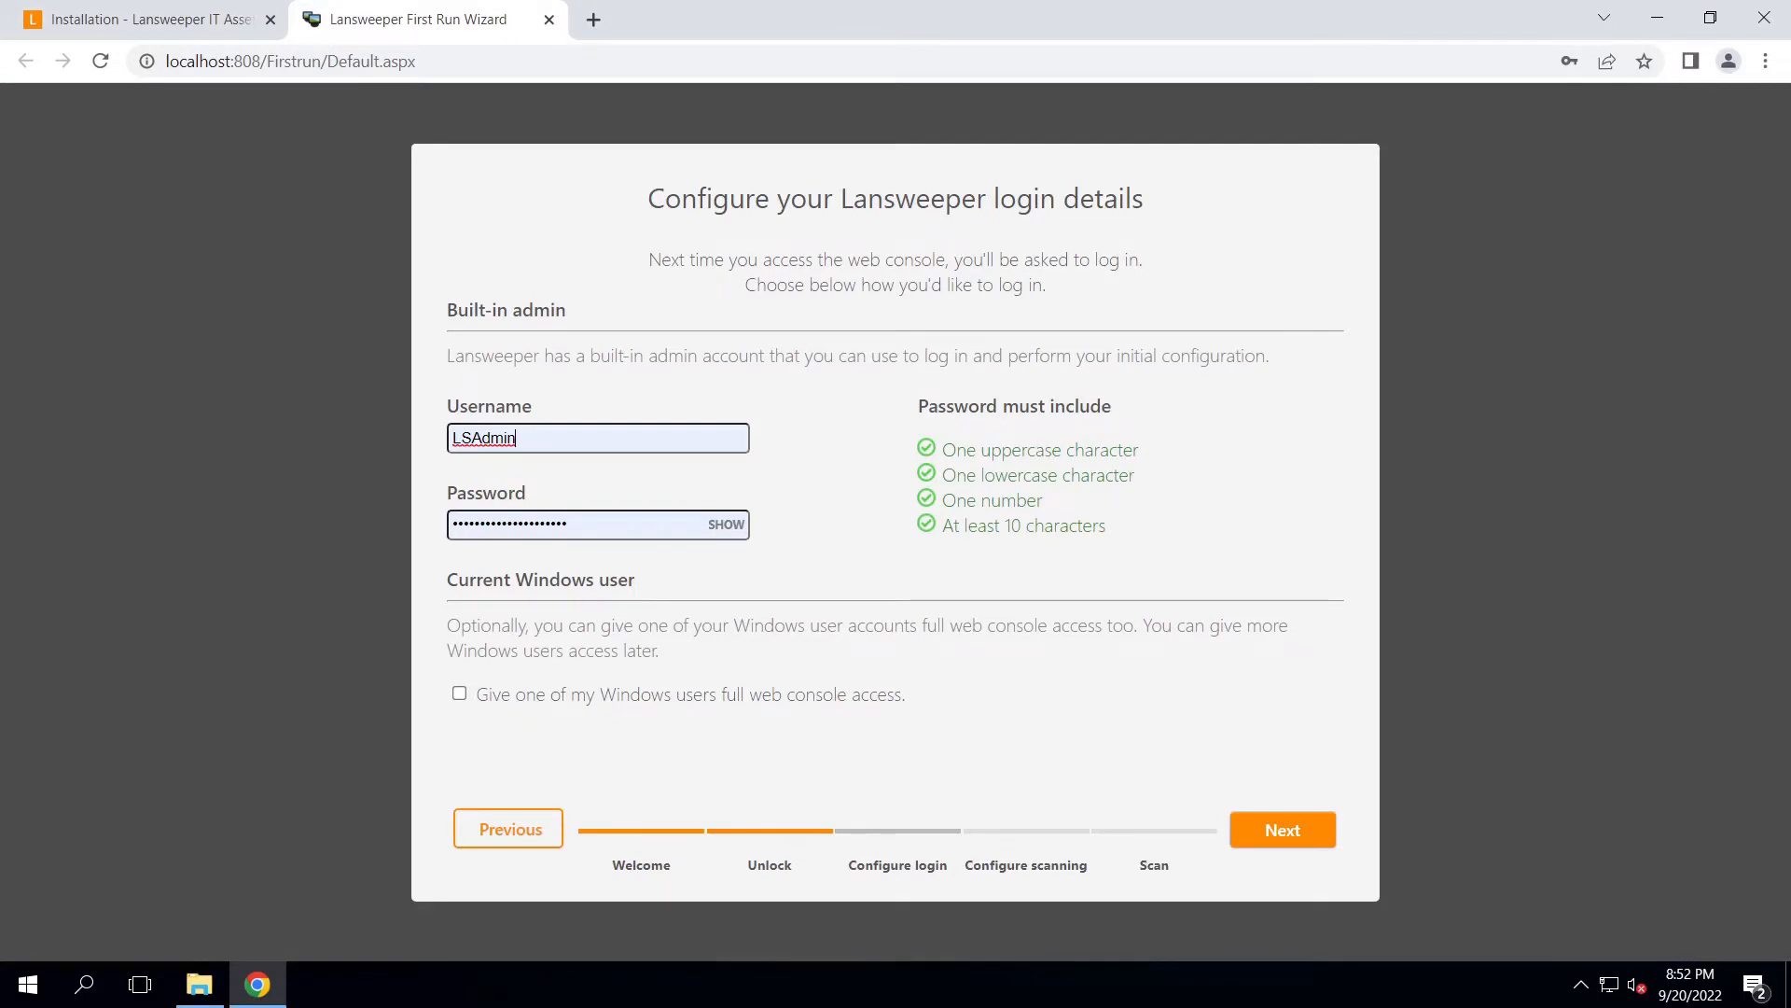
pyautogui.click(1283, 830)
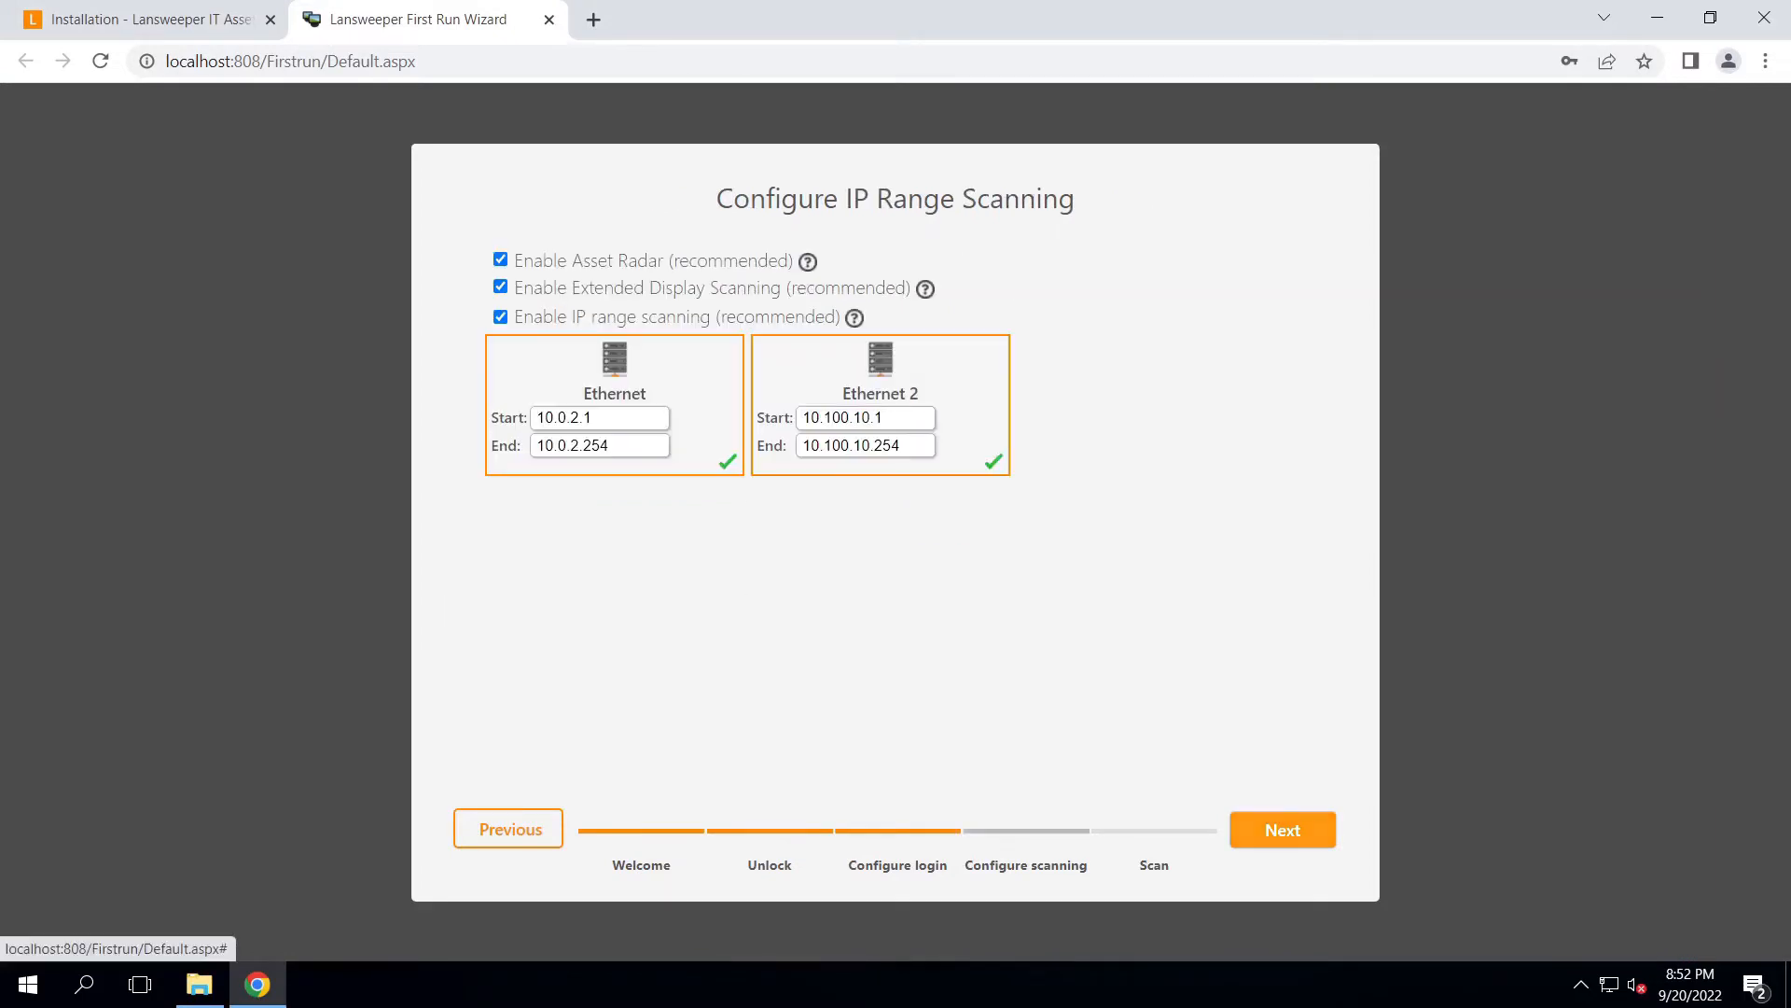
# Exclude the Ethernet range 10.0.2.1–10.0.2.254 from scanning, disable Asset Radar, and continue the wizard
pyautogui.click(735, 432)
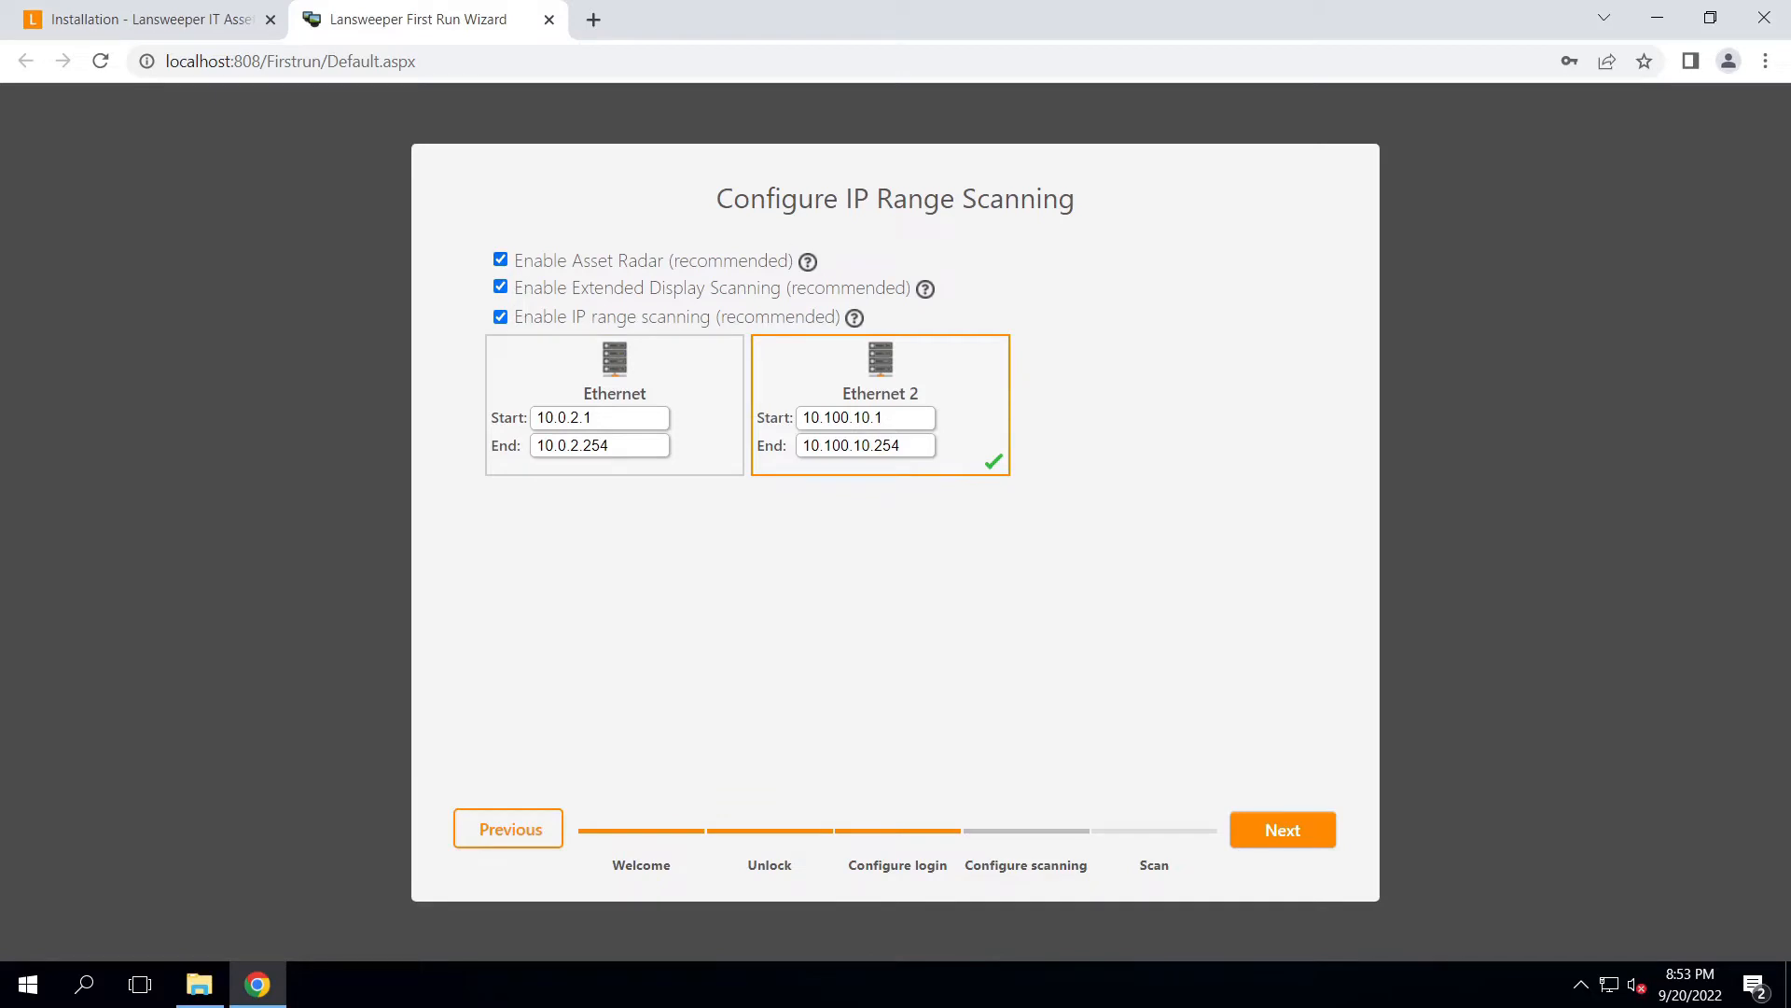
pyautogui.moveTo(808, 261)
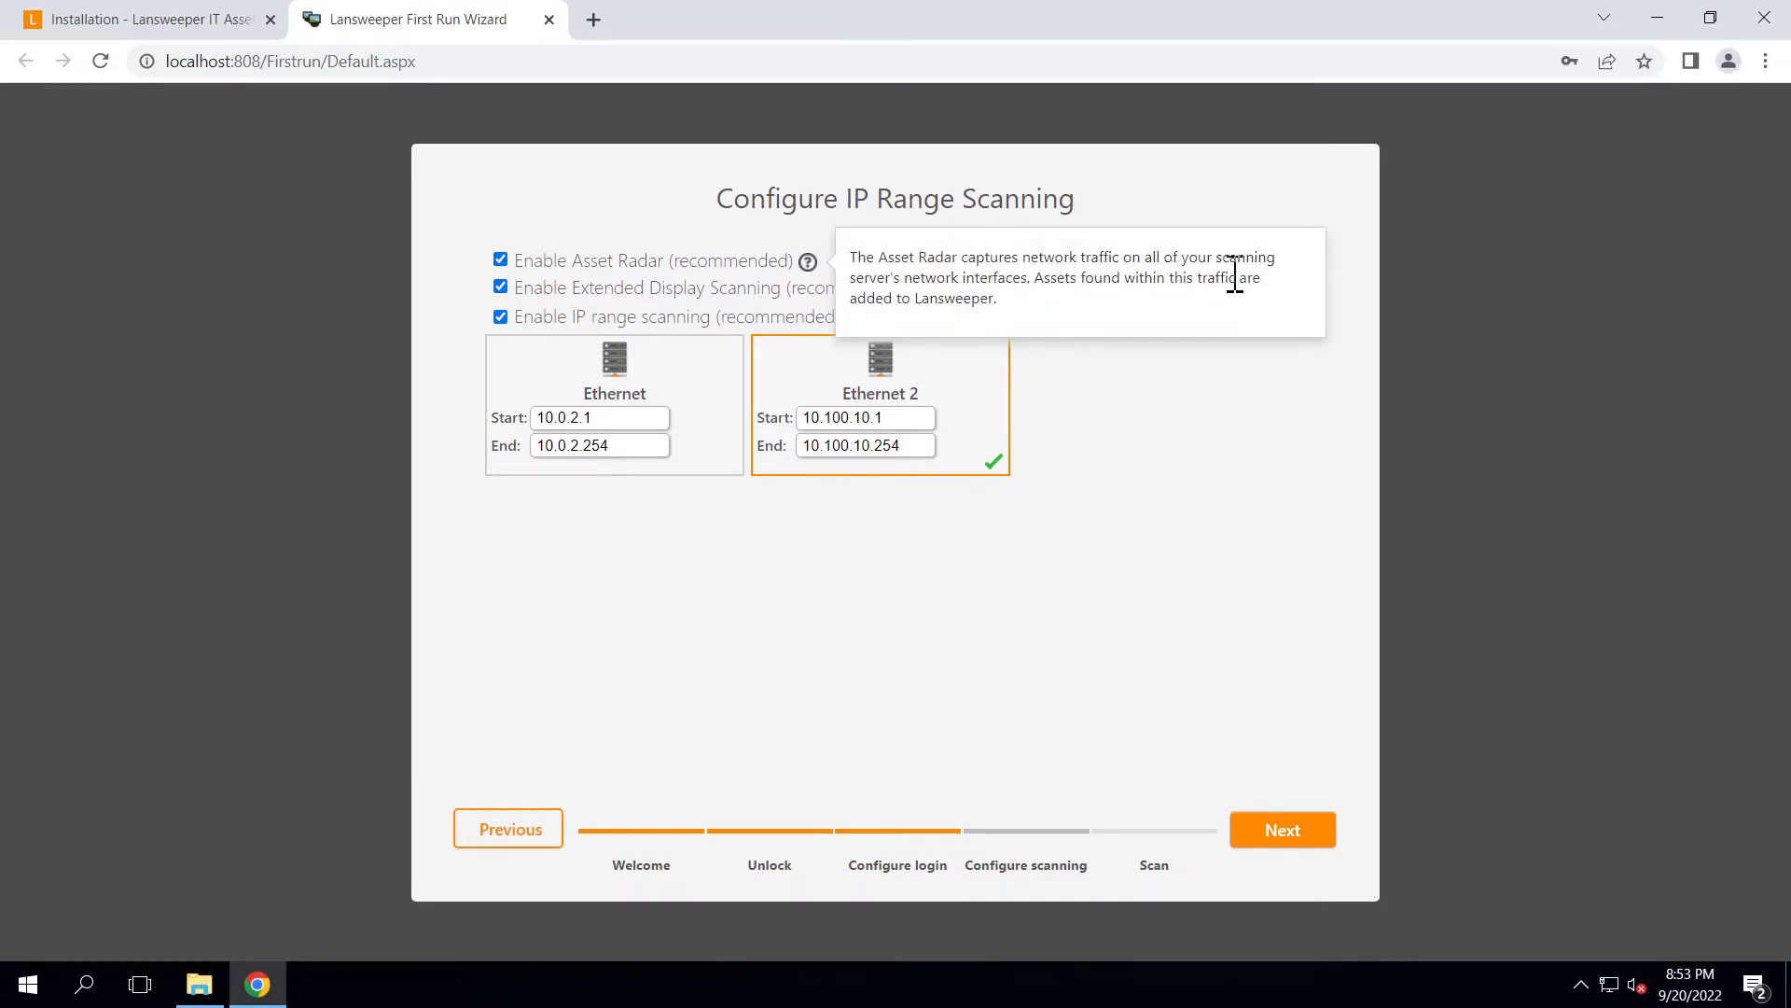
pyautogui.click(500, 259)
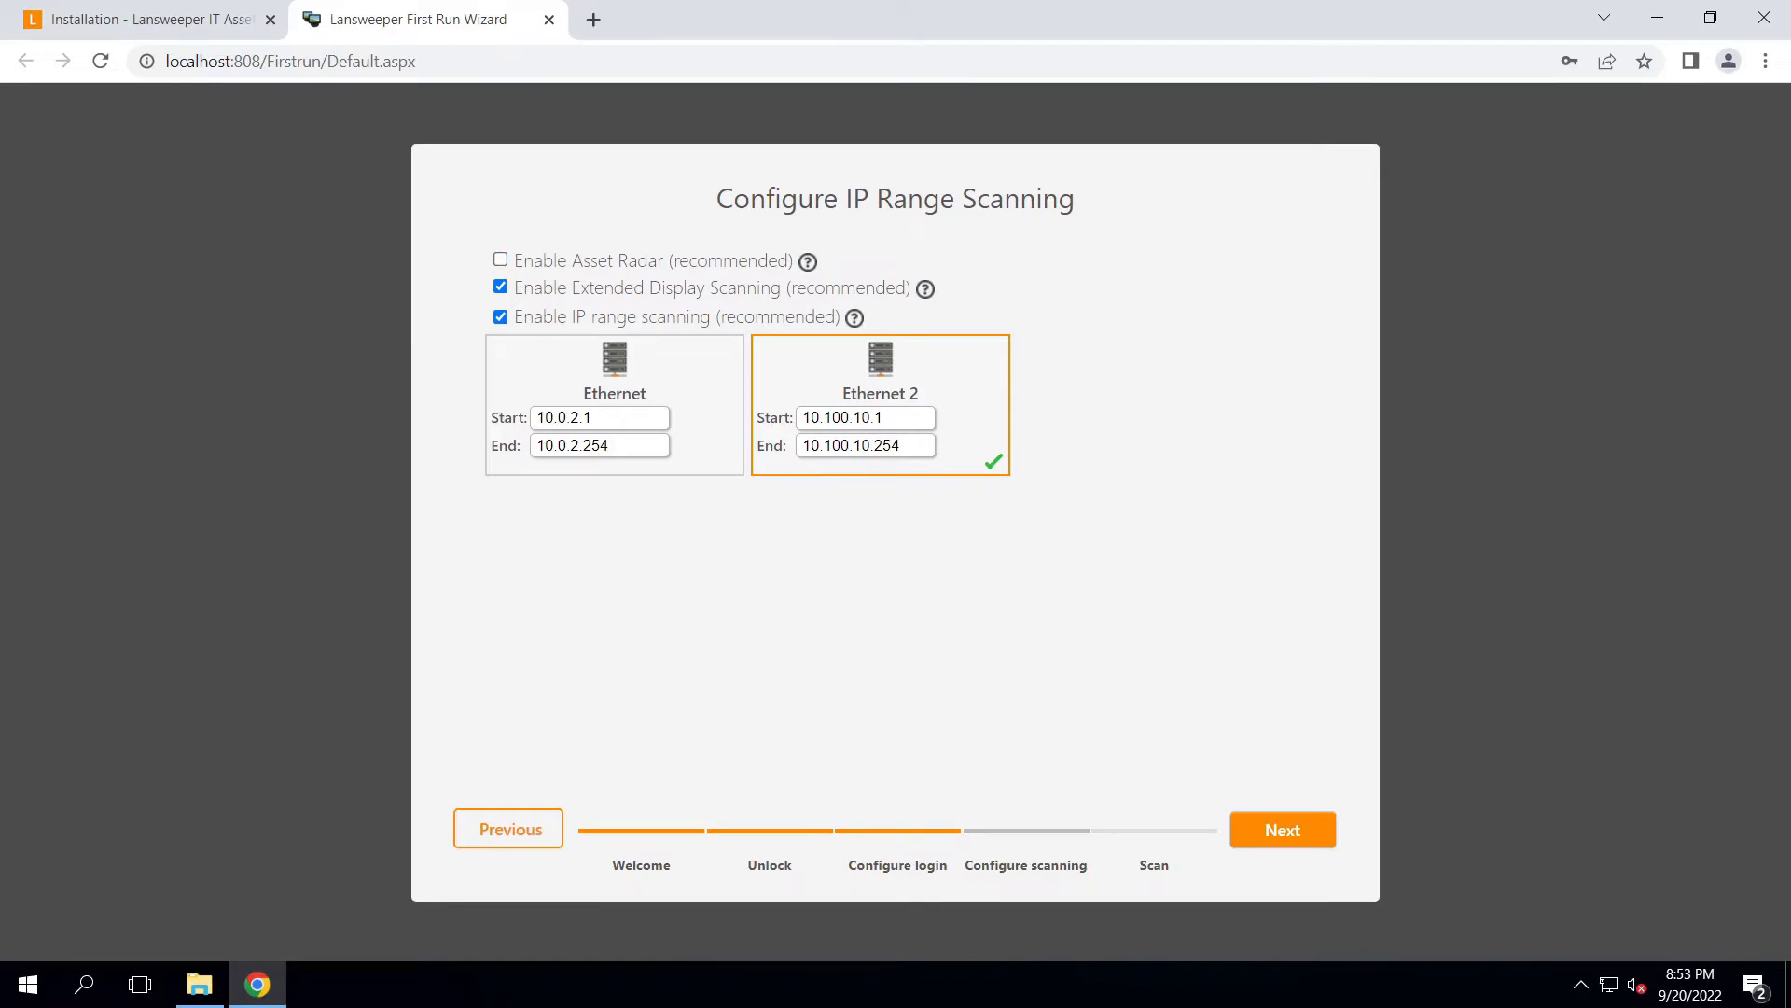
pyautogui.click(1283, 830)
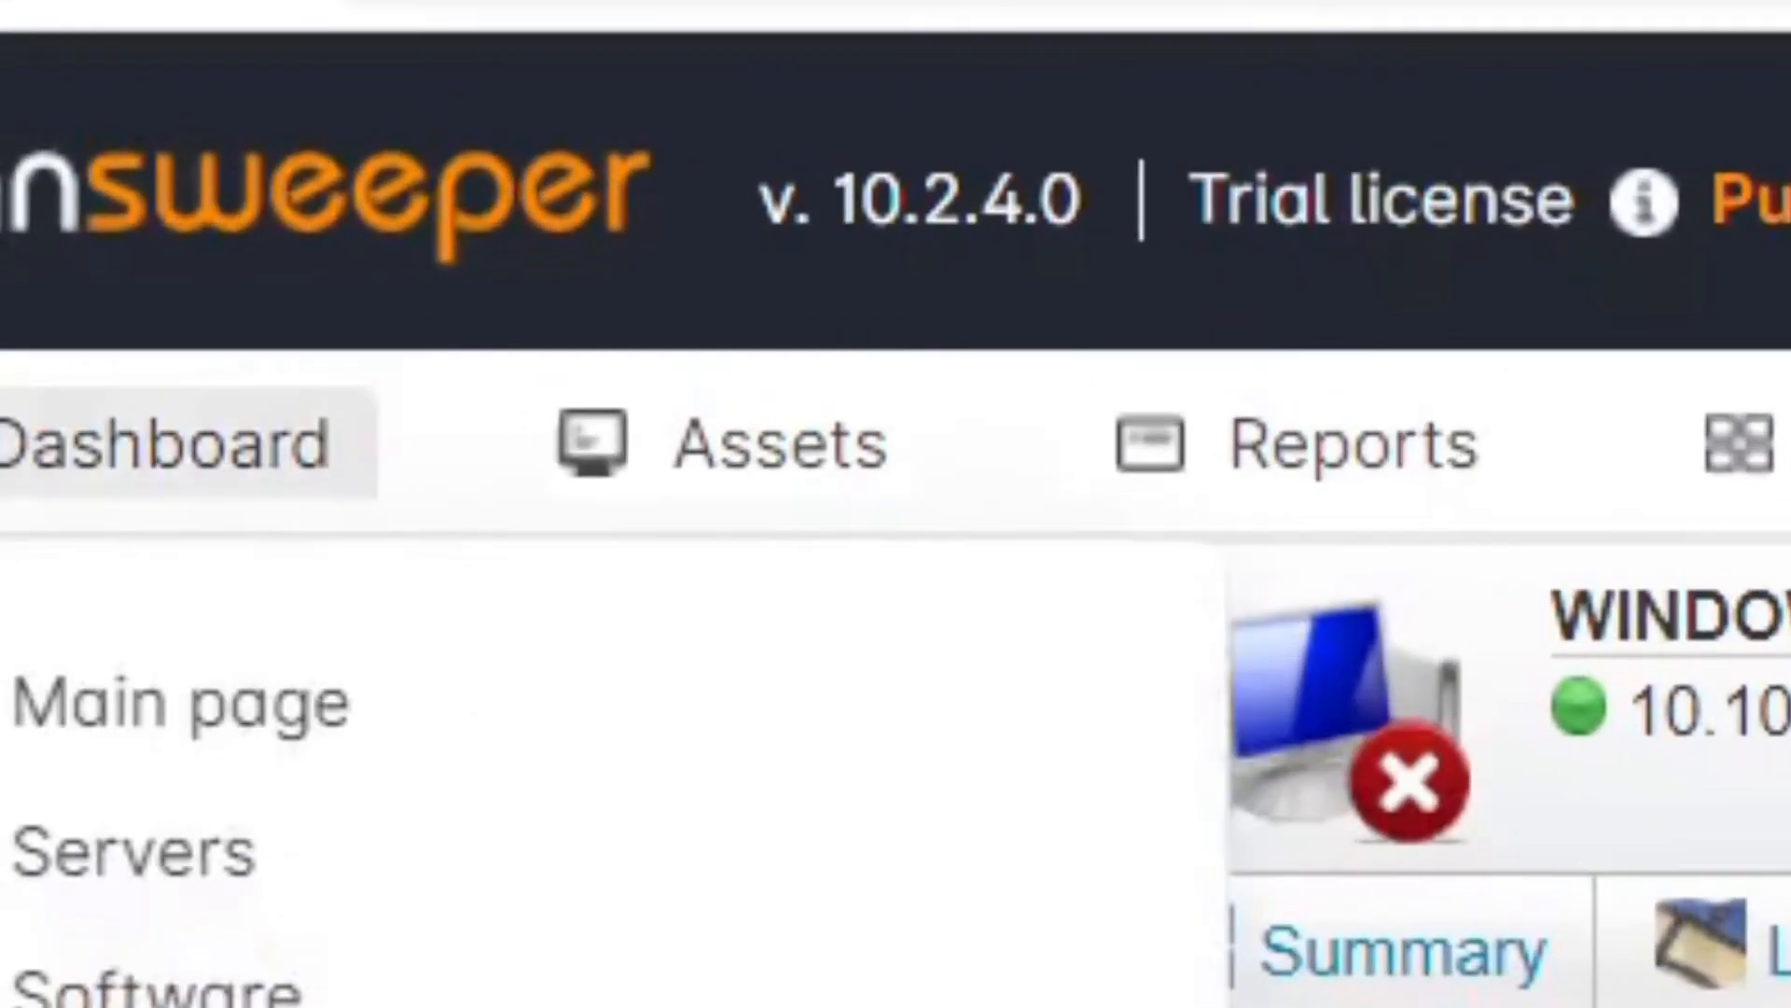
# List the assets in IP location Local Subnet - Ethernet 2 and open the details of network device 10.100.10.2
pyautogui.moveTo(217, 168)
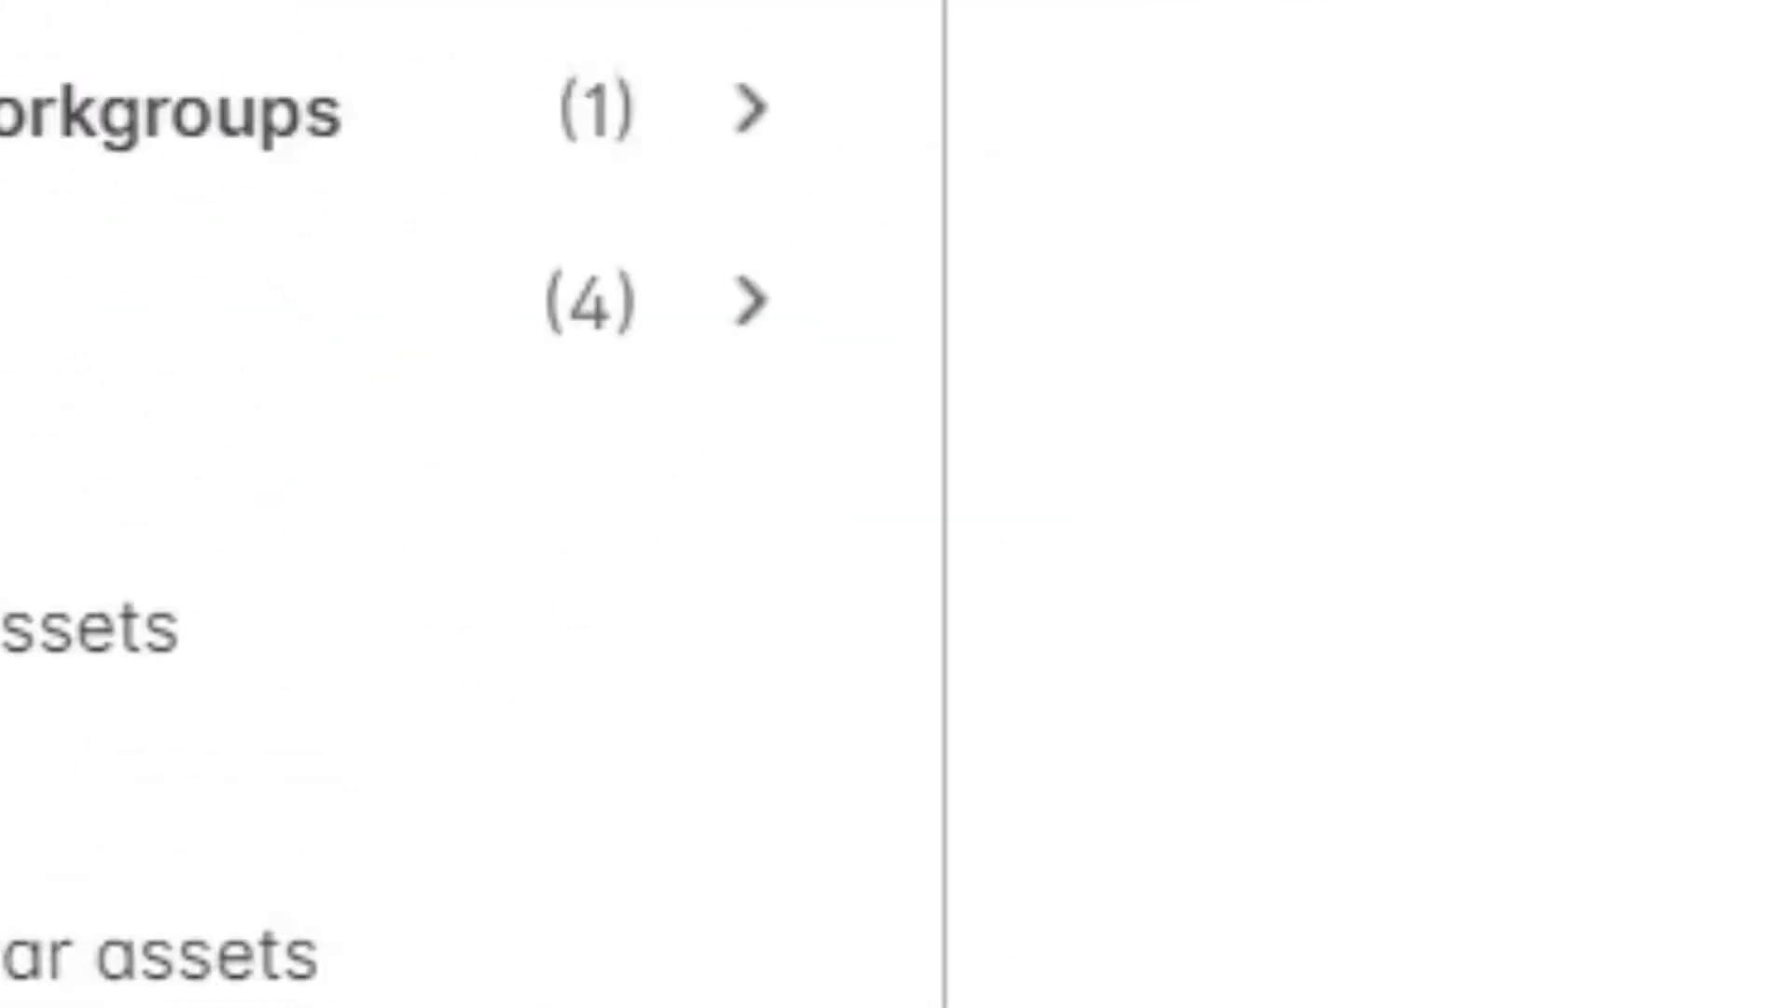
pyautogui.click(821, 529)
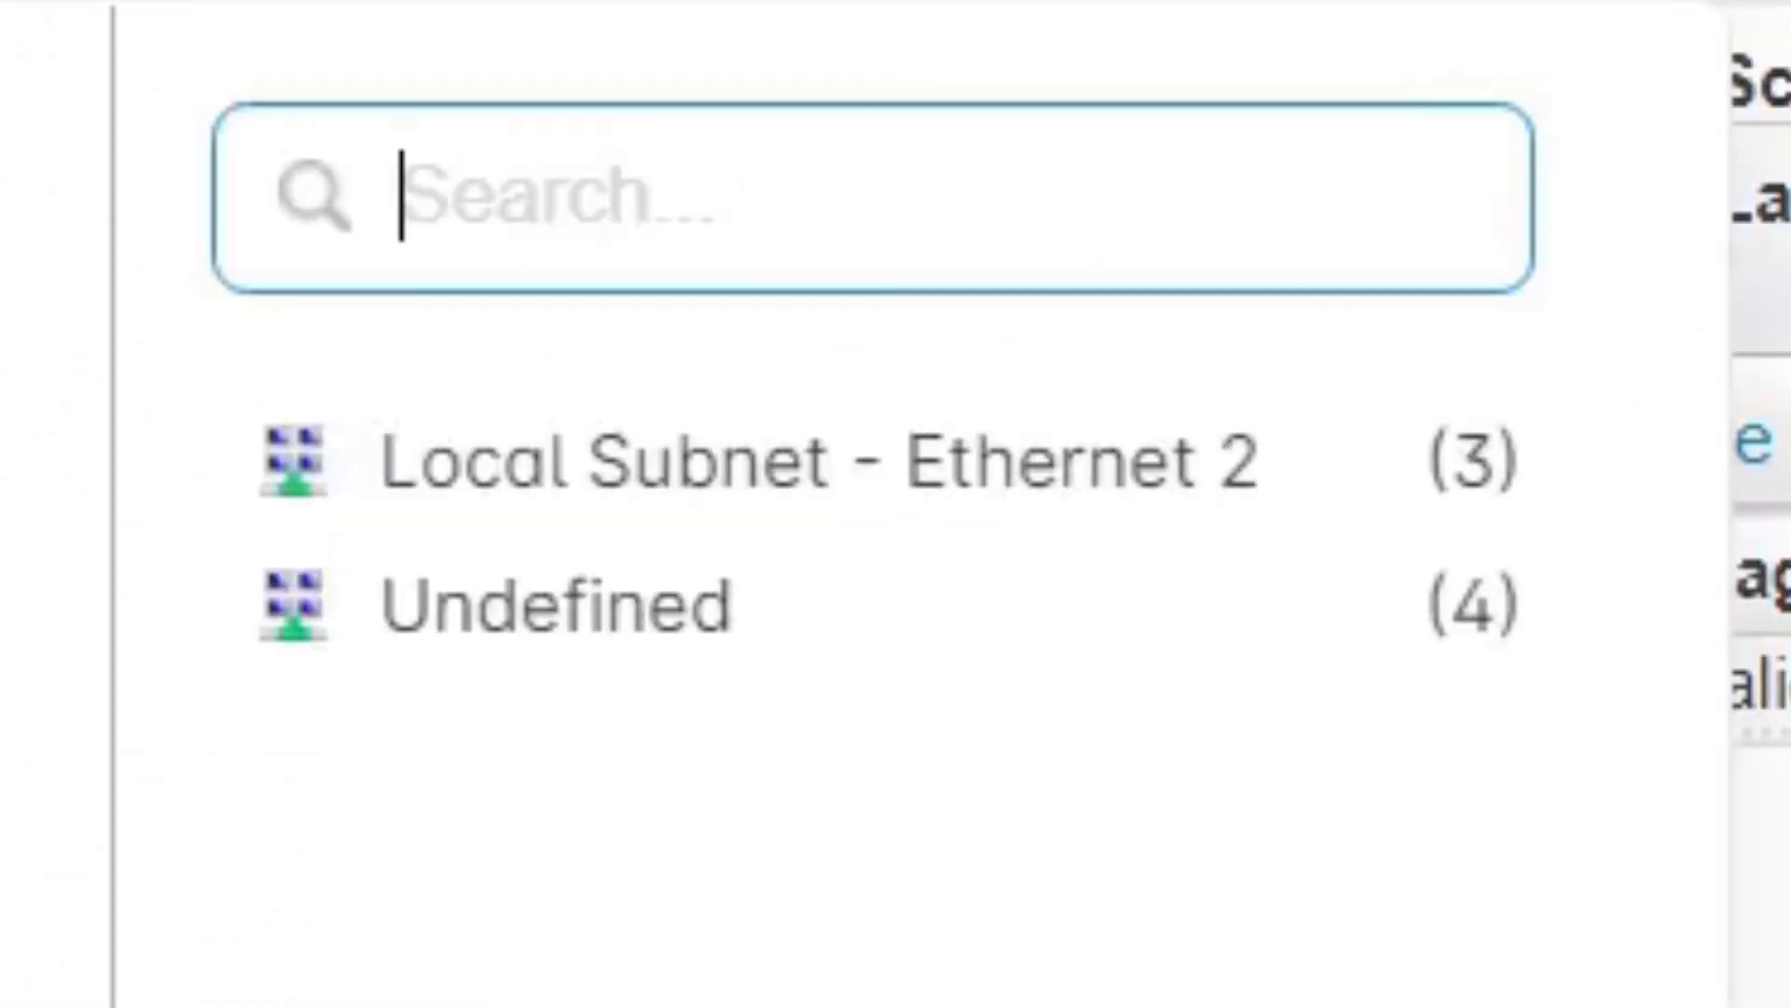
pyautogui.click(821, 462)
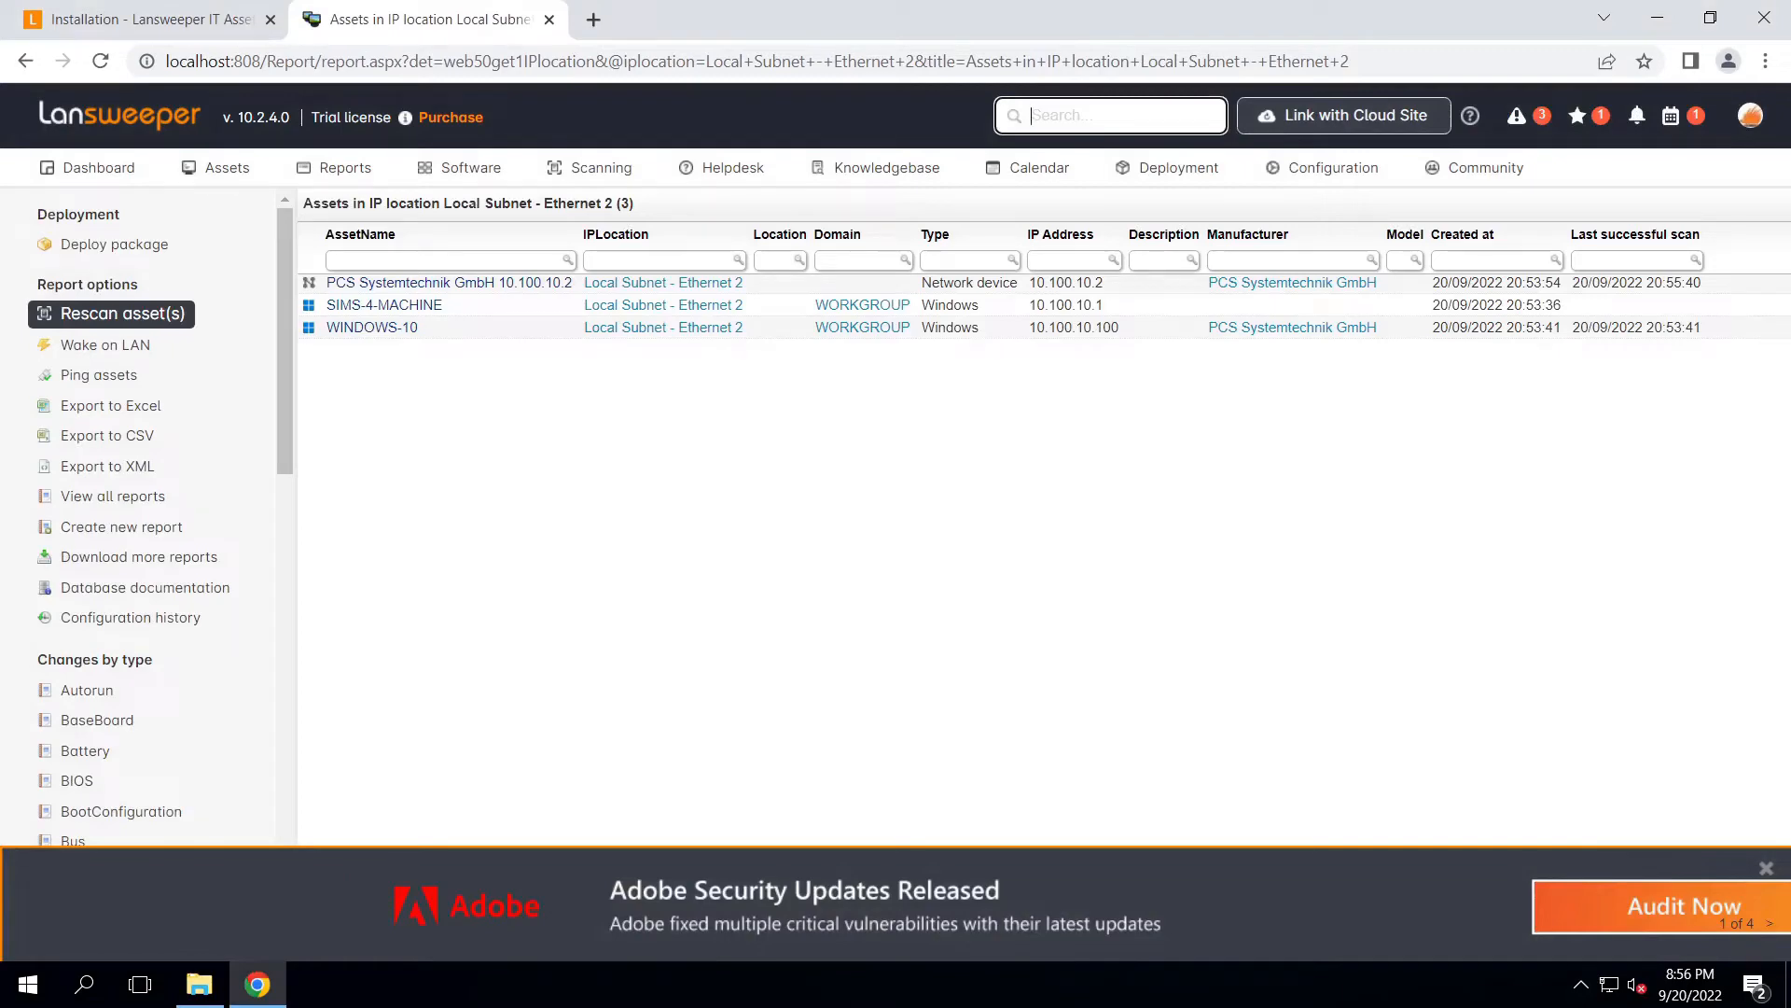
pyautogui.moveTo(448, 283)
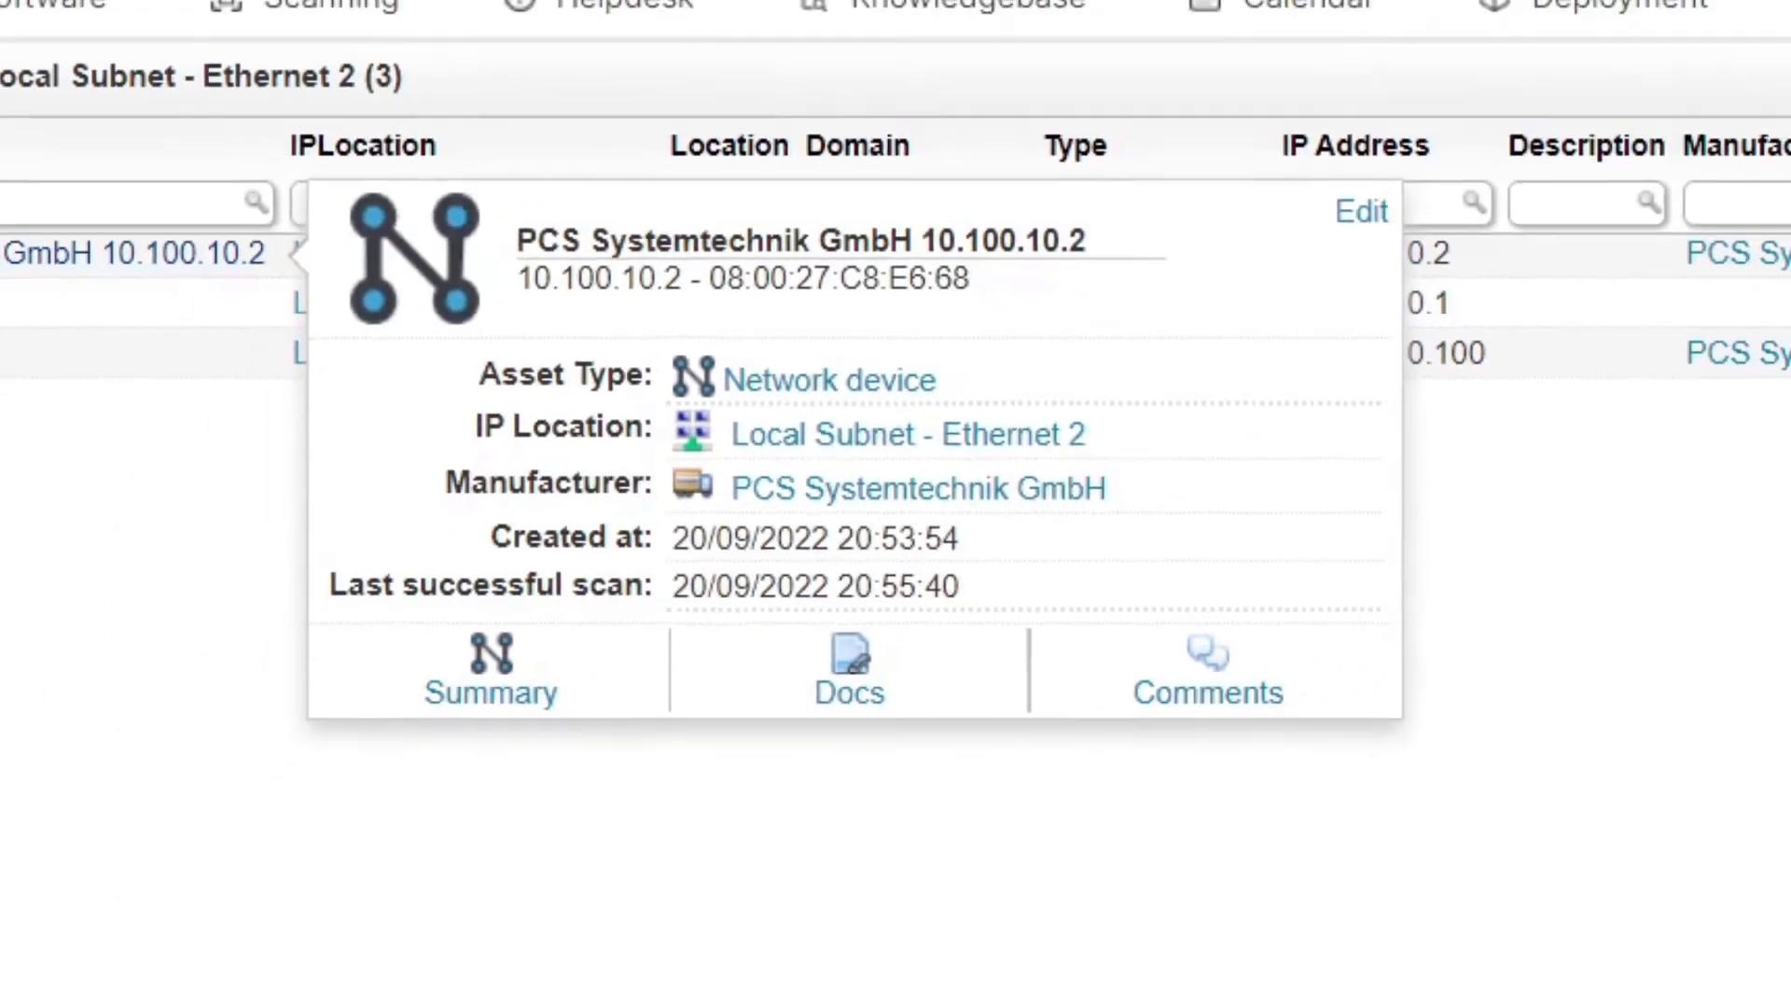
pyautogui.click(392, 277)
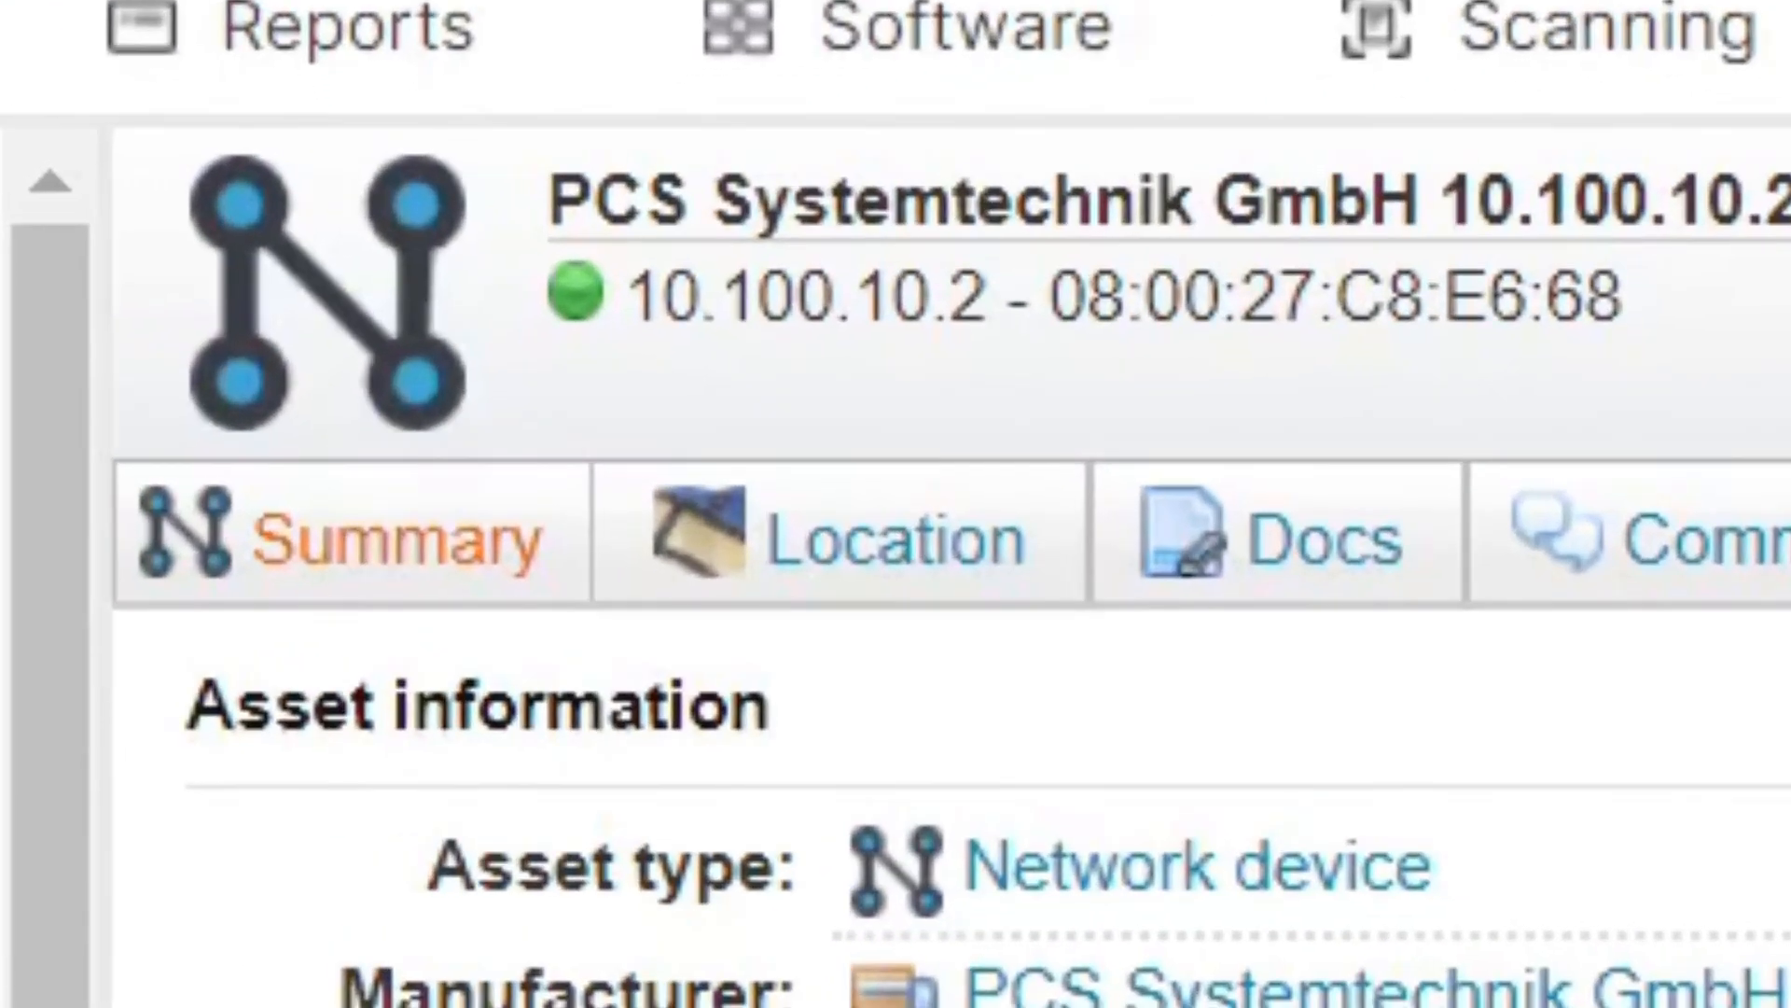
# Open the location map of network device 10.100.10.2 and move its marker to the small room at the floor plan's upper middle
pyautogui.moveTo(896, 542)
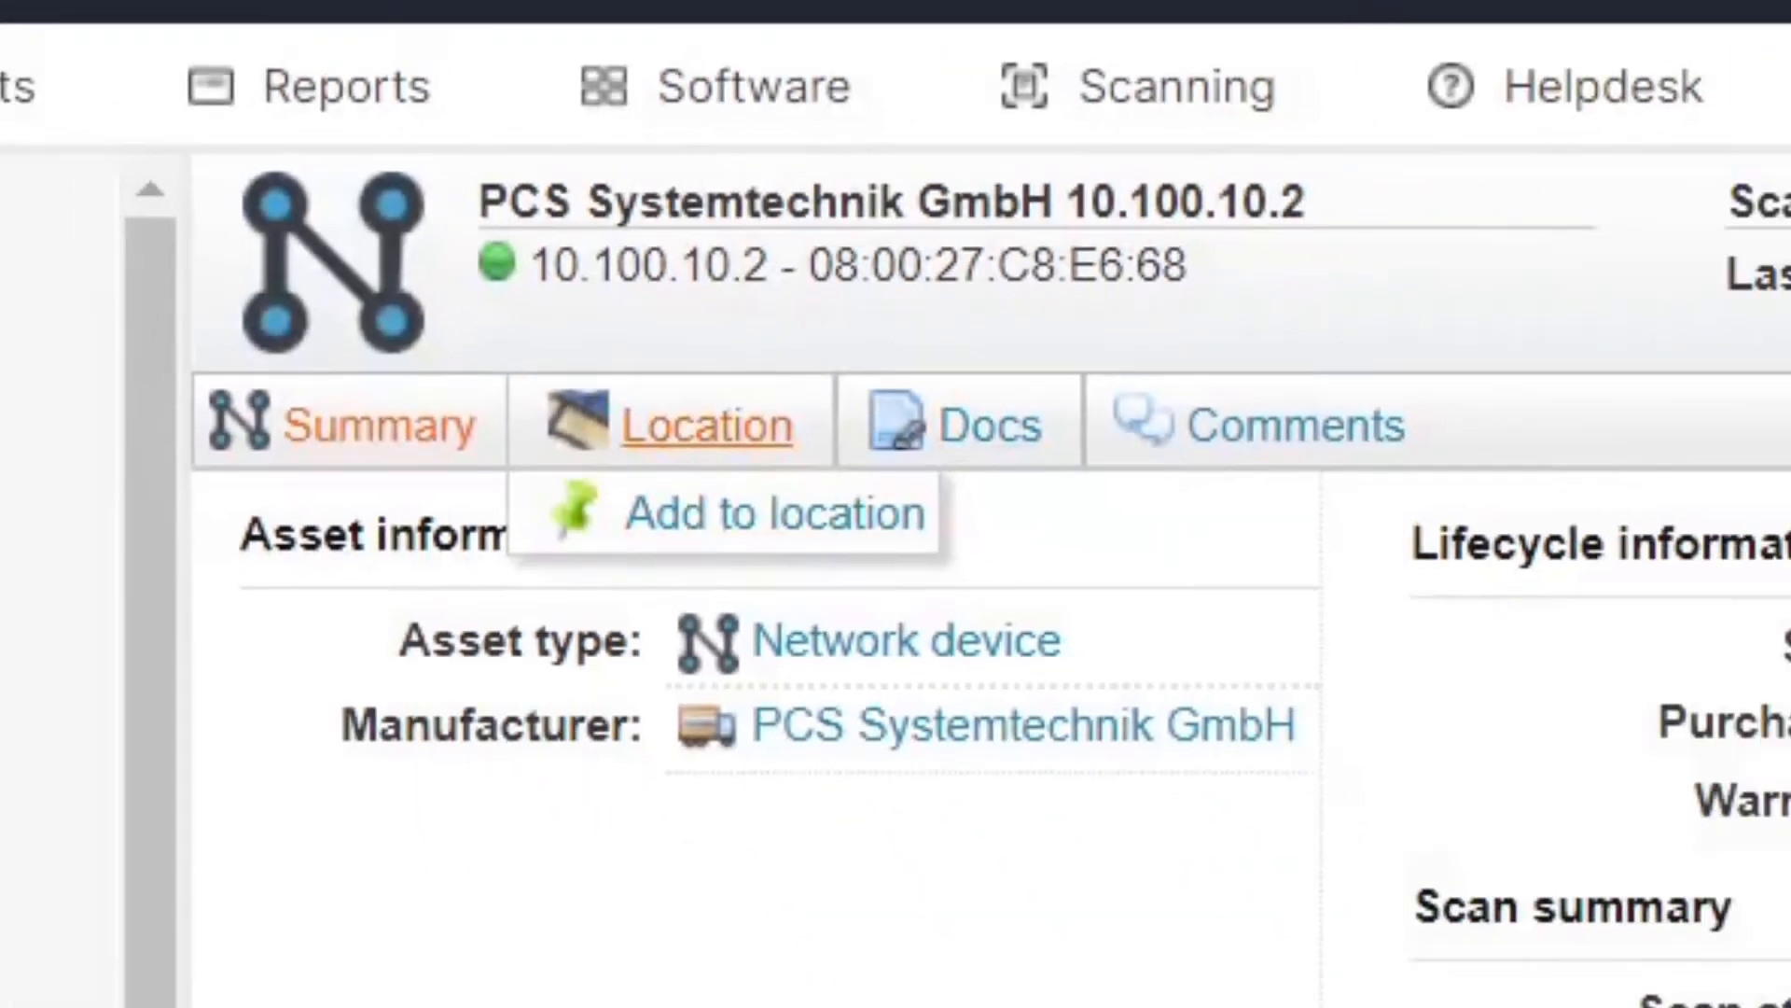
pyautogui.click(895, 542)
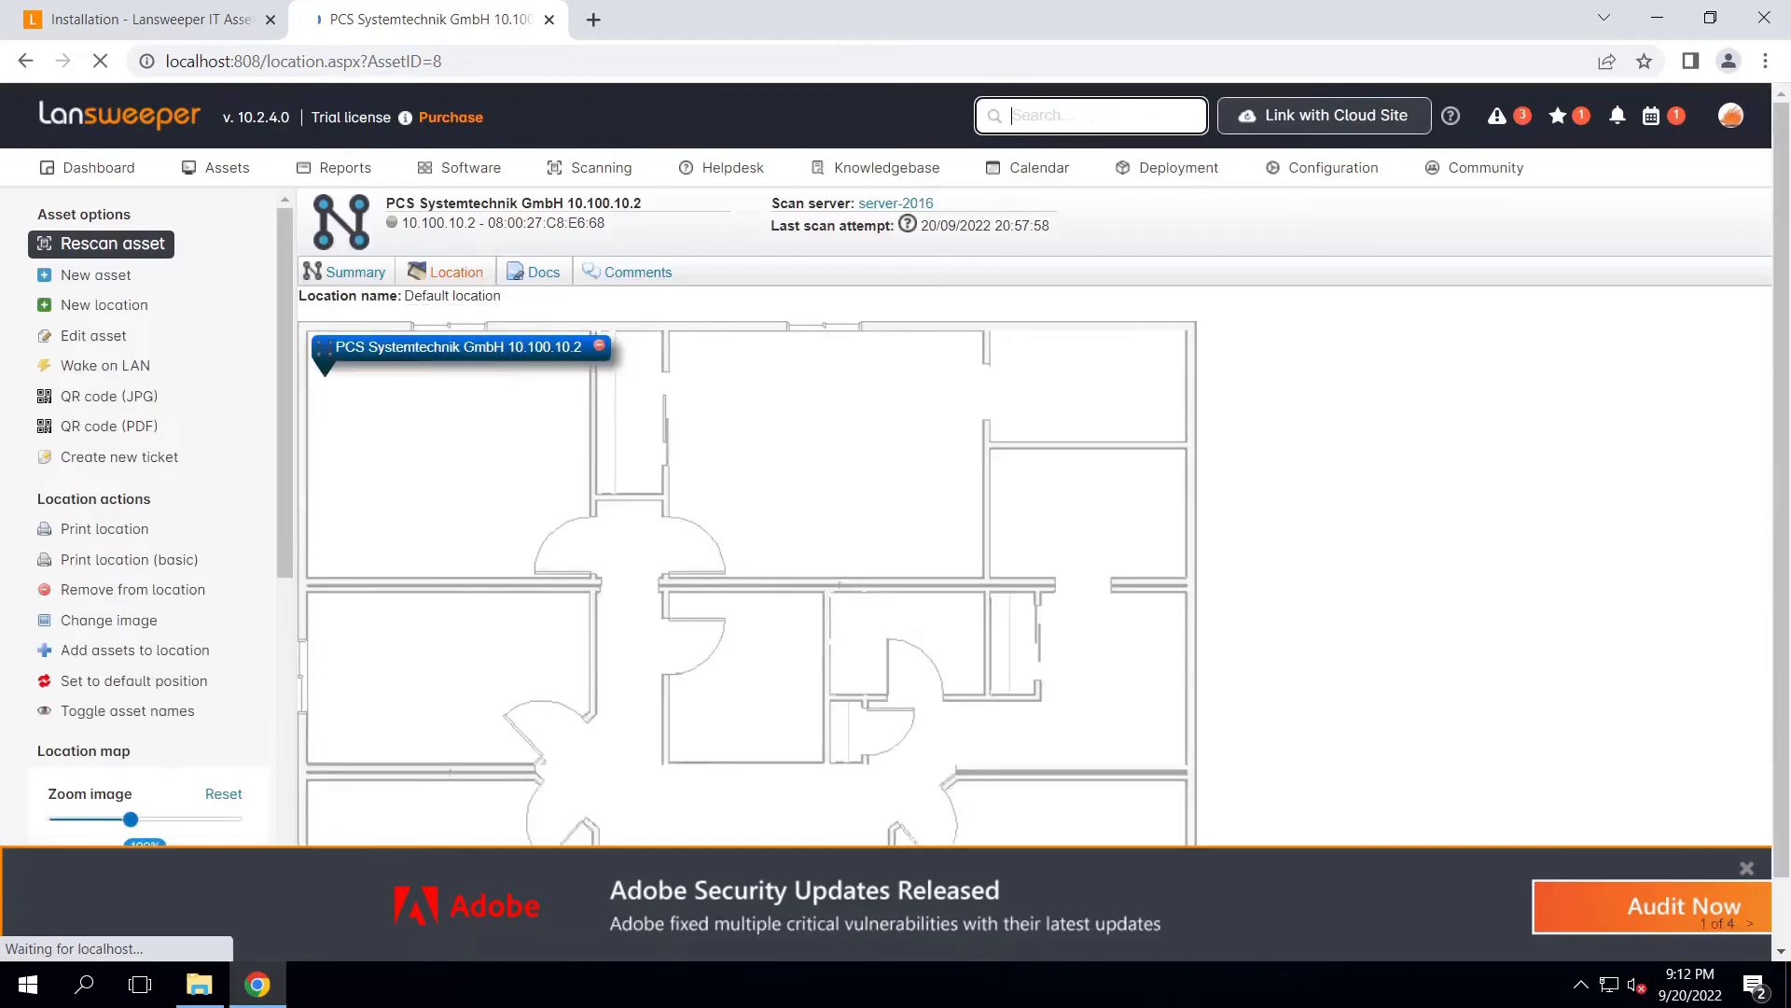
pyautogui.moveTo(447, 347); pyautogui.dragTo(742, 396)
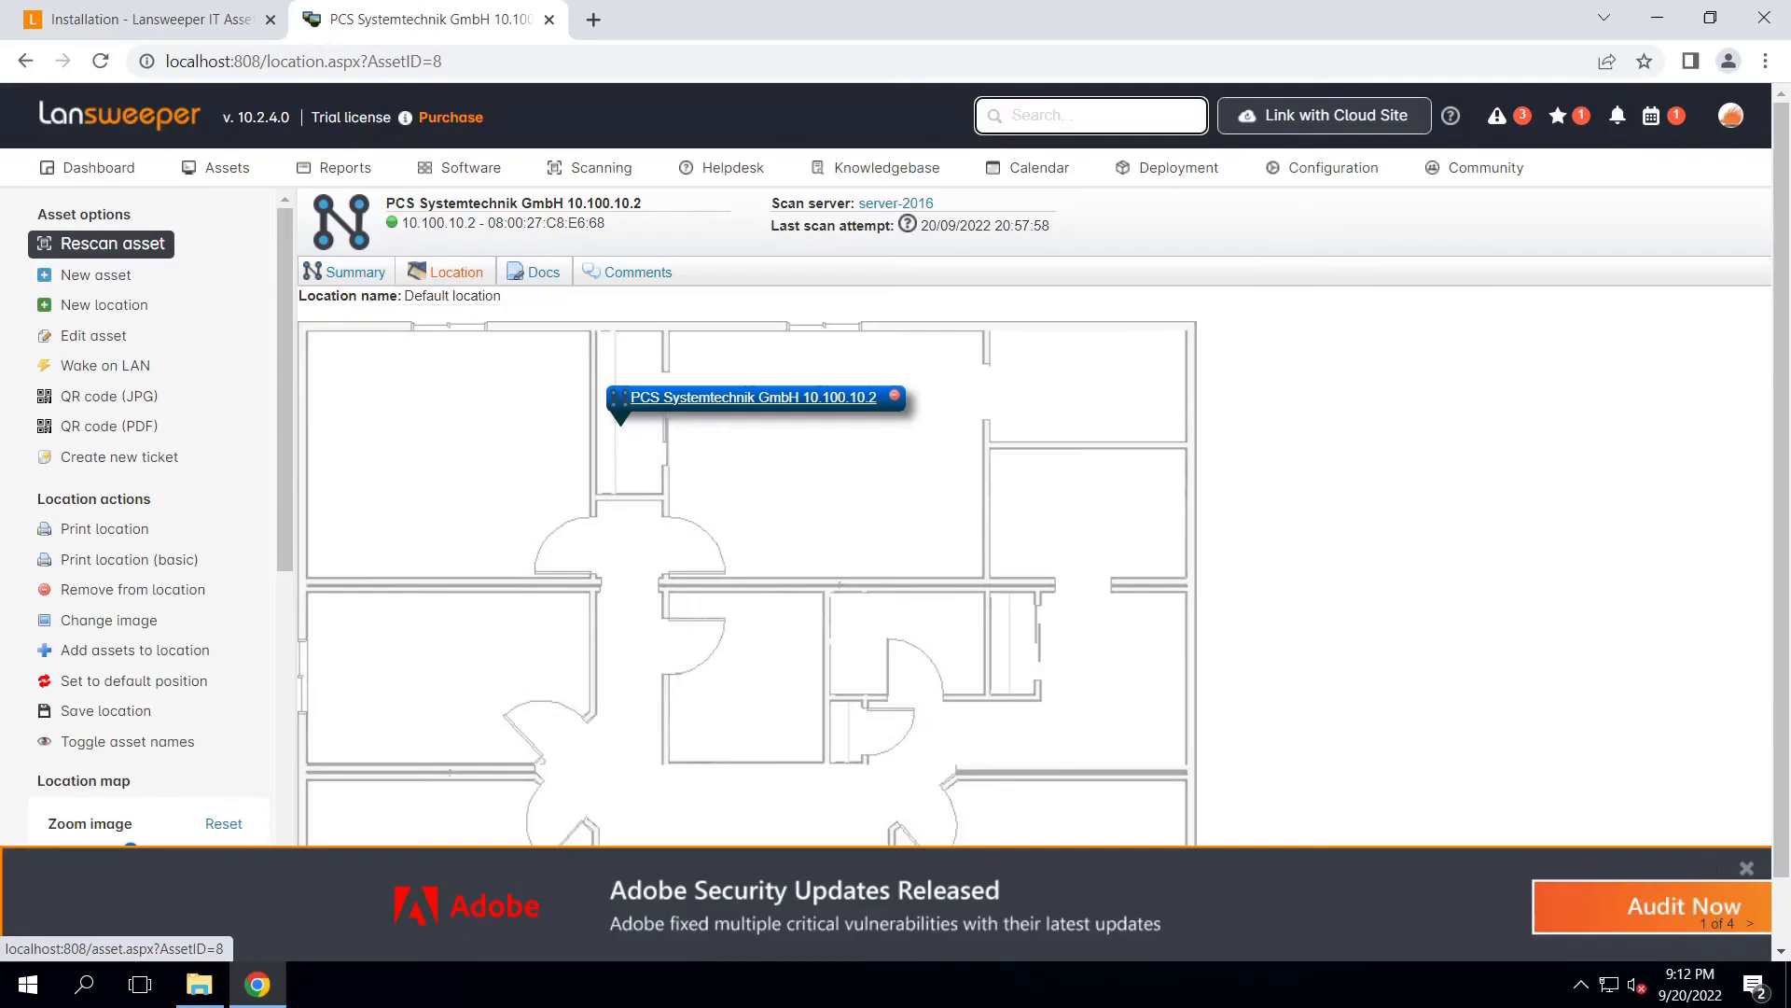
pyautogui.moveTo(891, 397)
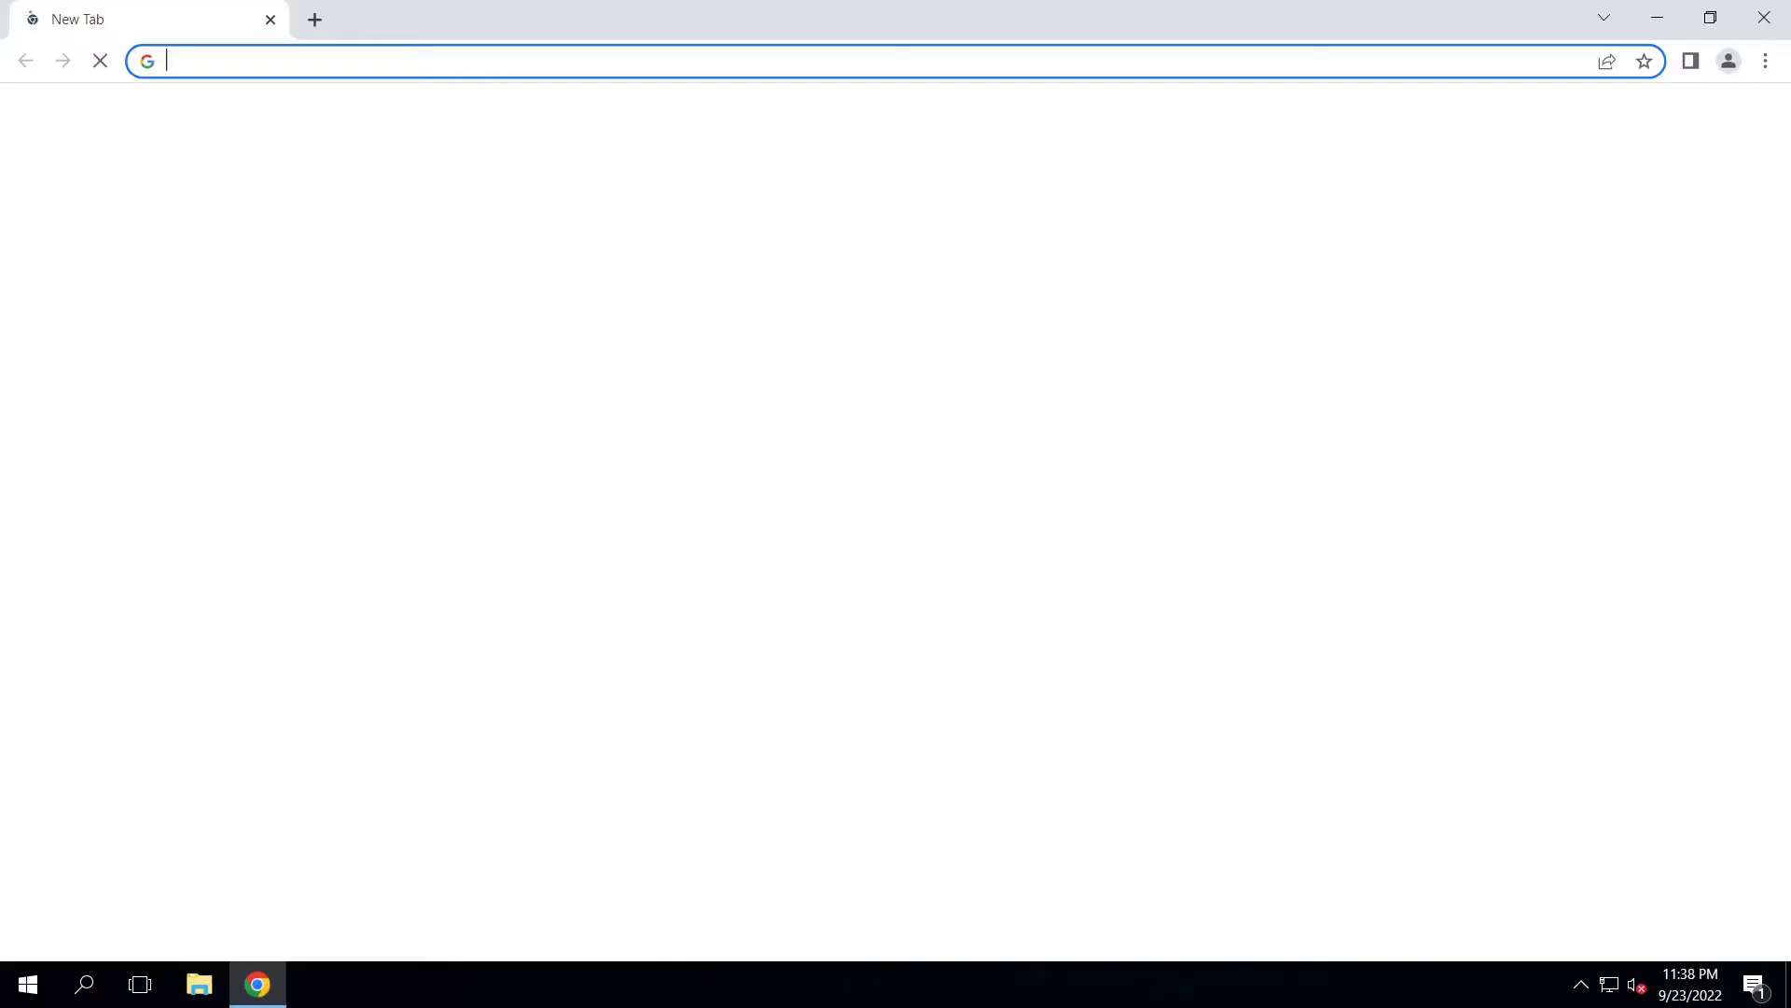
# Search the web for "advanced ip scanner download" and download the free installer from advanced-ip-scanner.com
pyautogui.write('advanced ')
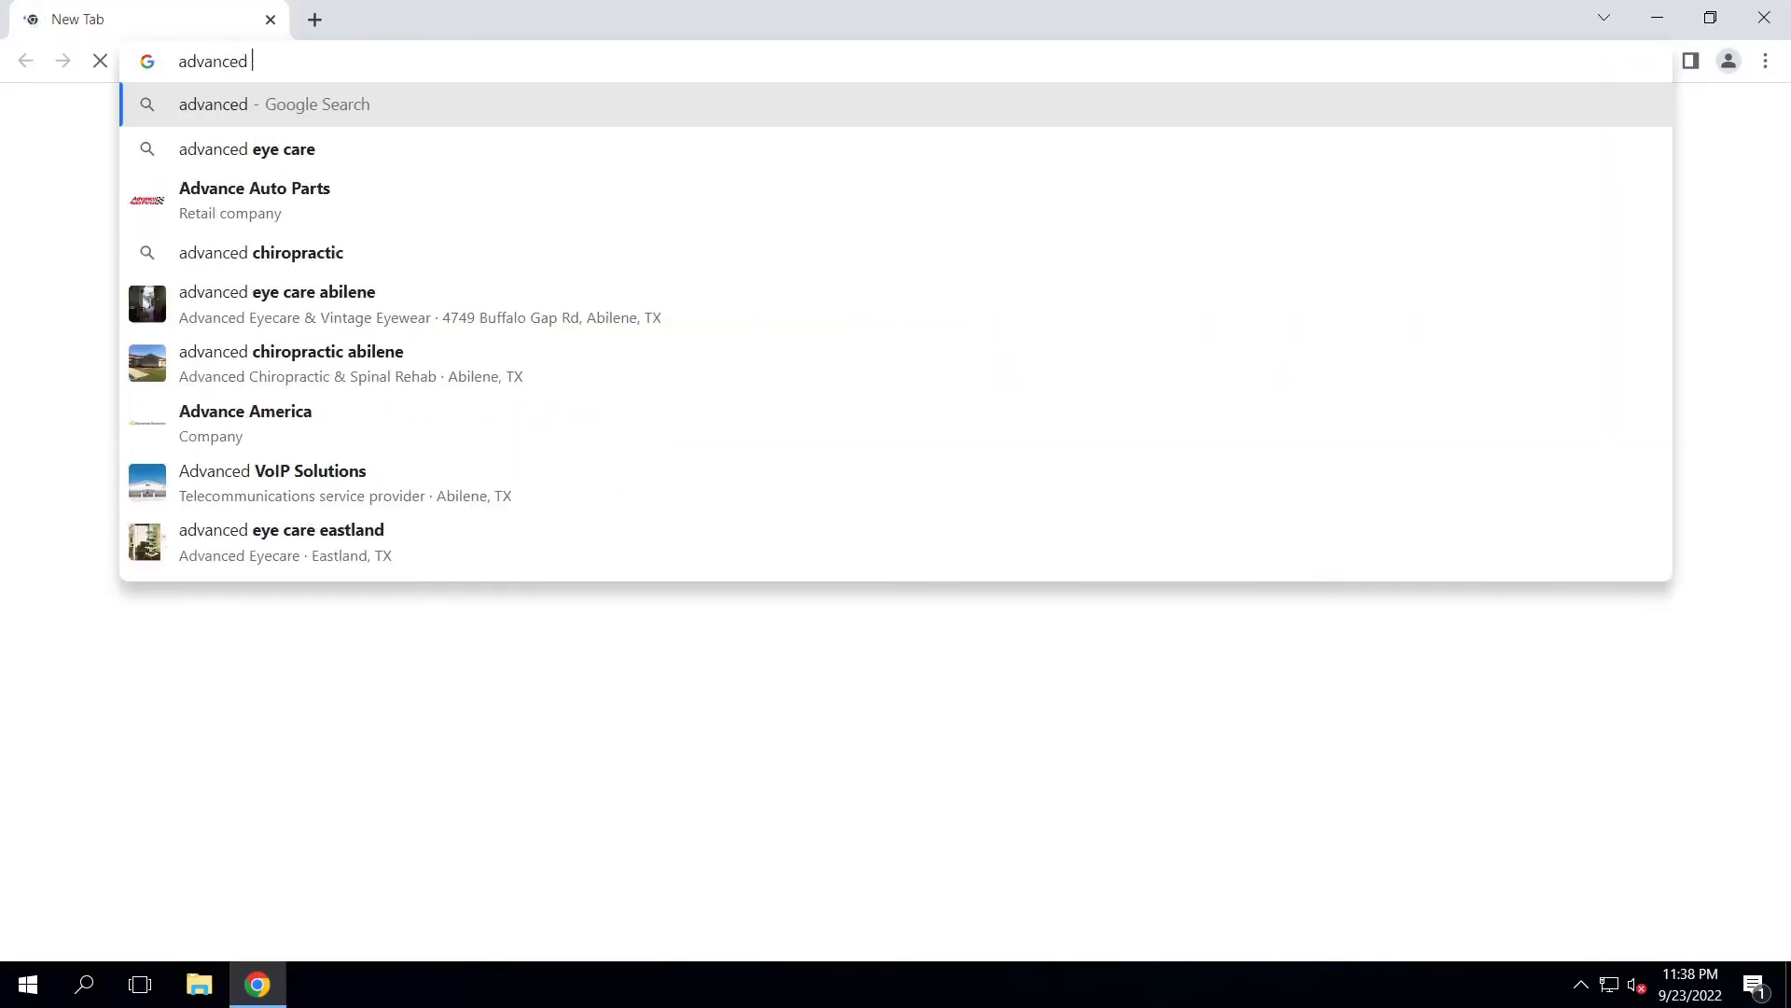
pyautogui.write('ip scanner download')
pyautogui.press('Return')
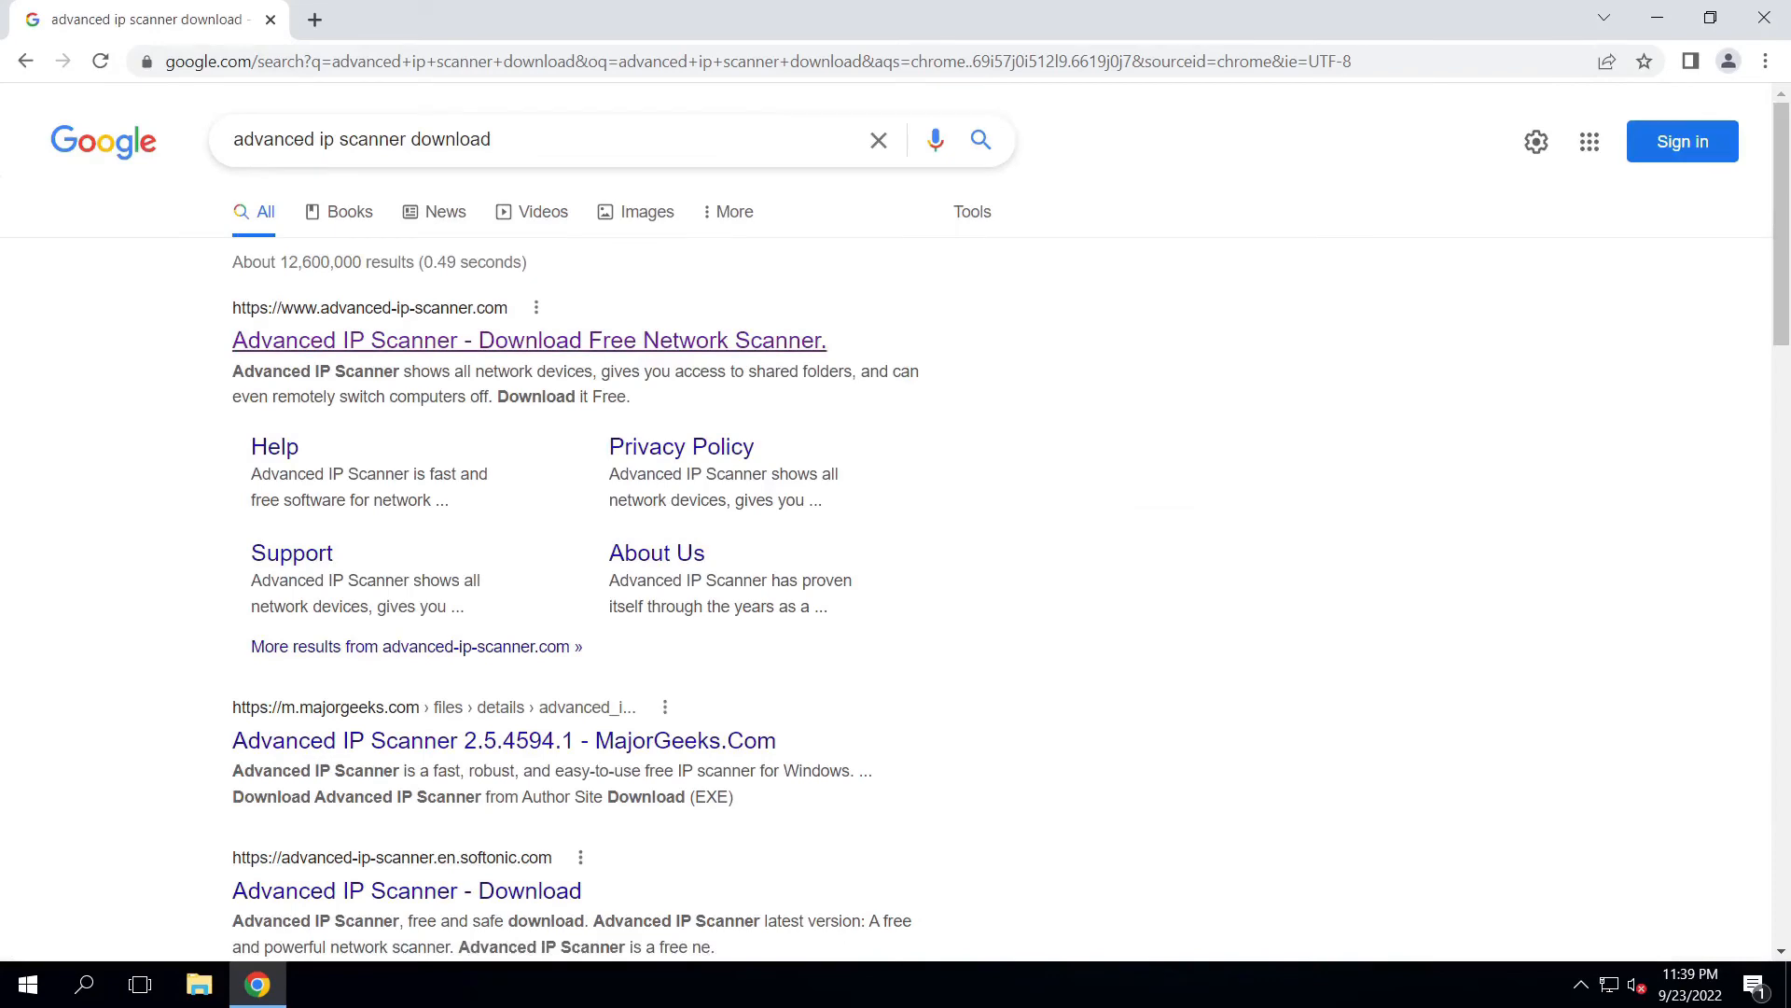
pyautogui.click(529, 339)
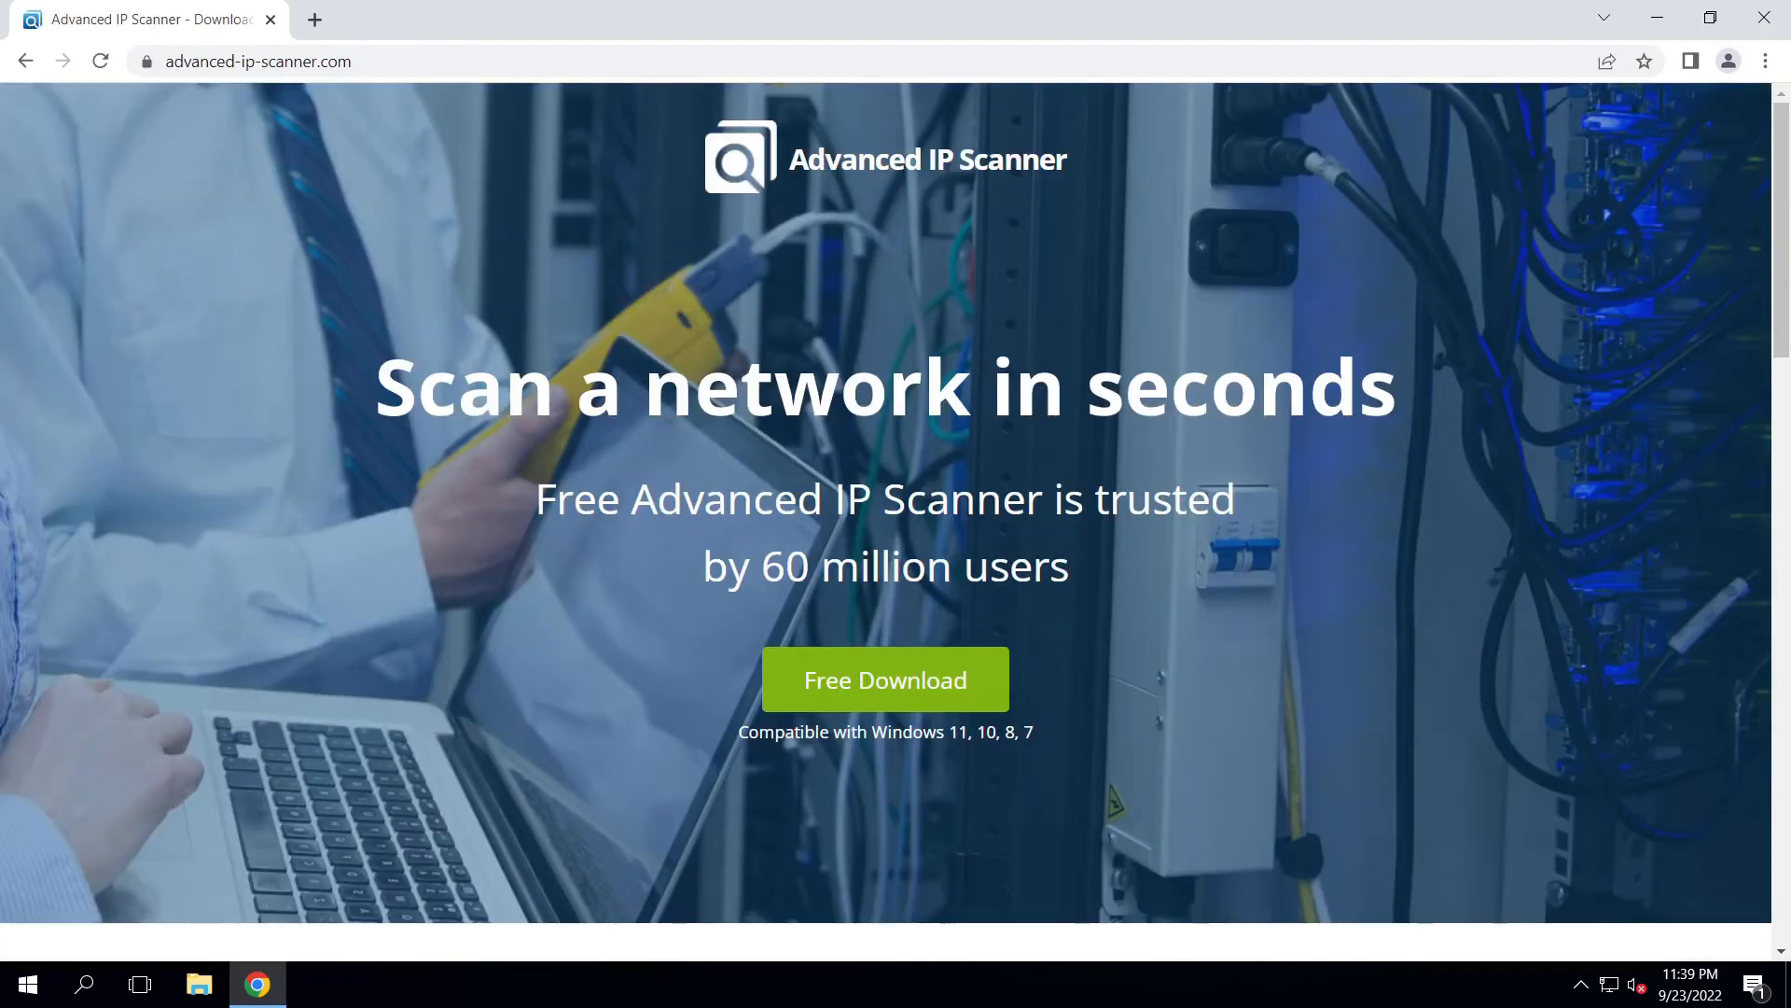
pyautogui.click(971, 695)
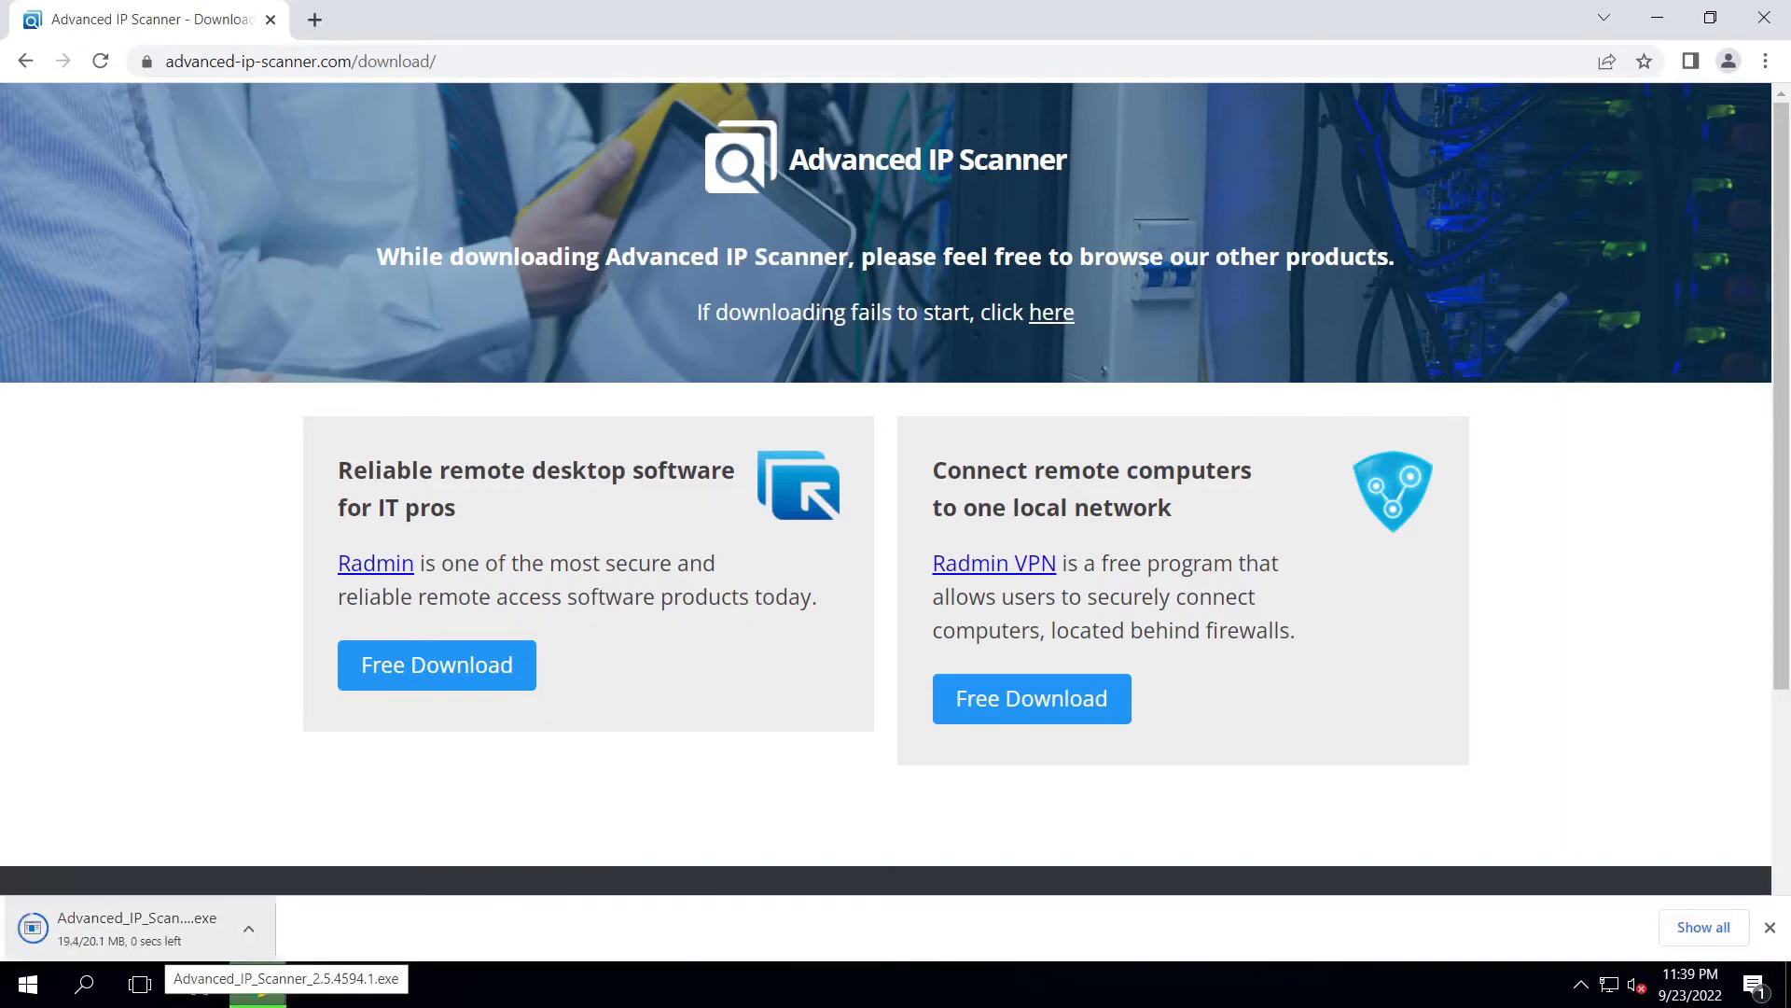
# Run the downloaded Advanced IP Scanner installer and accept English as the setup language
pyautogui.click(131, 928)
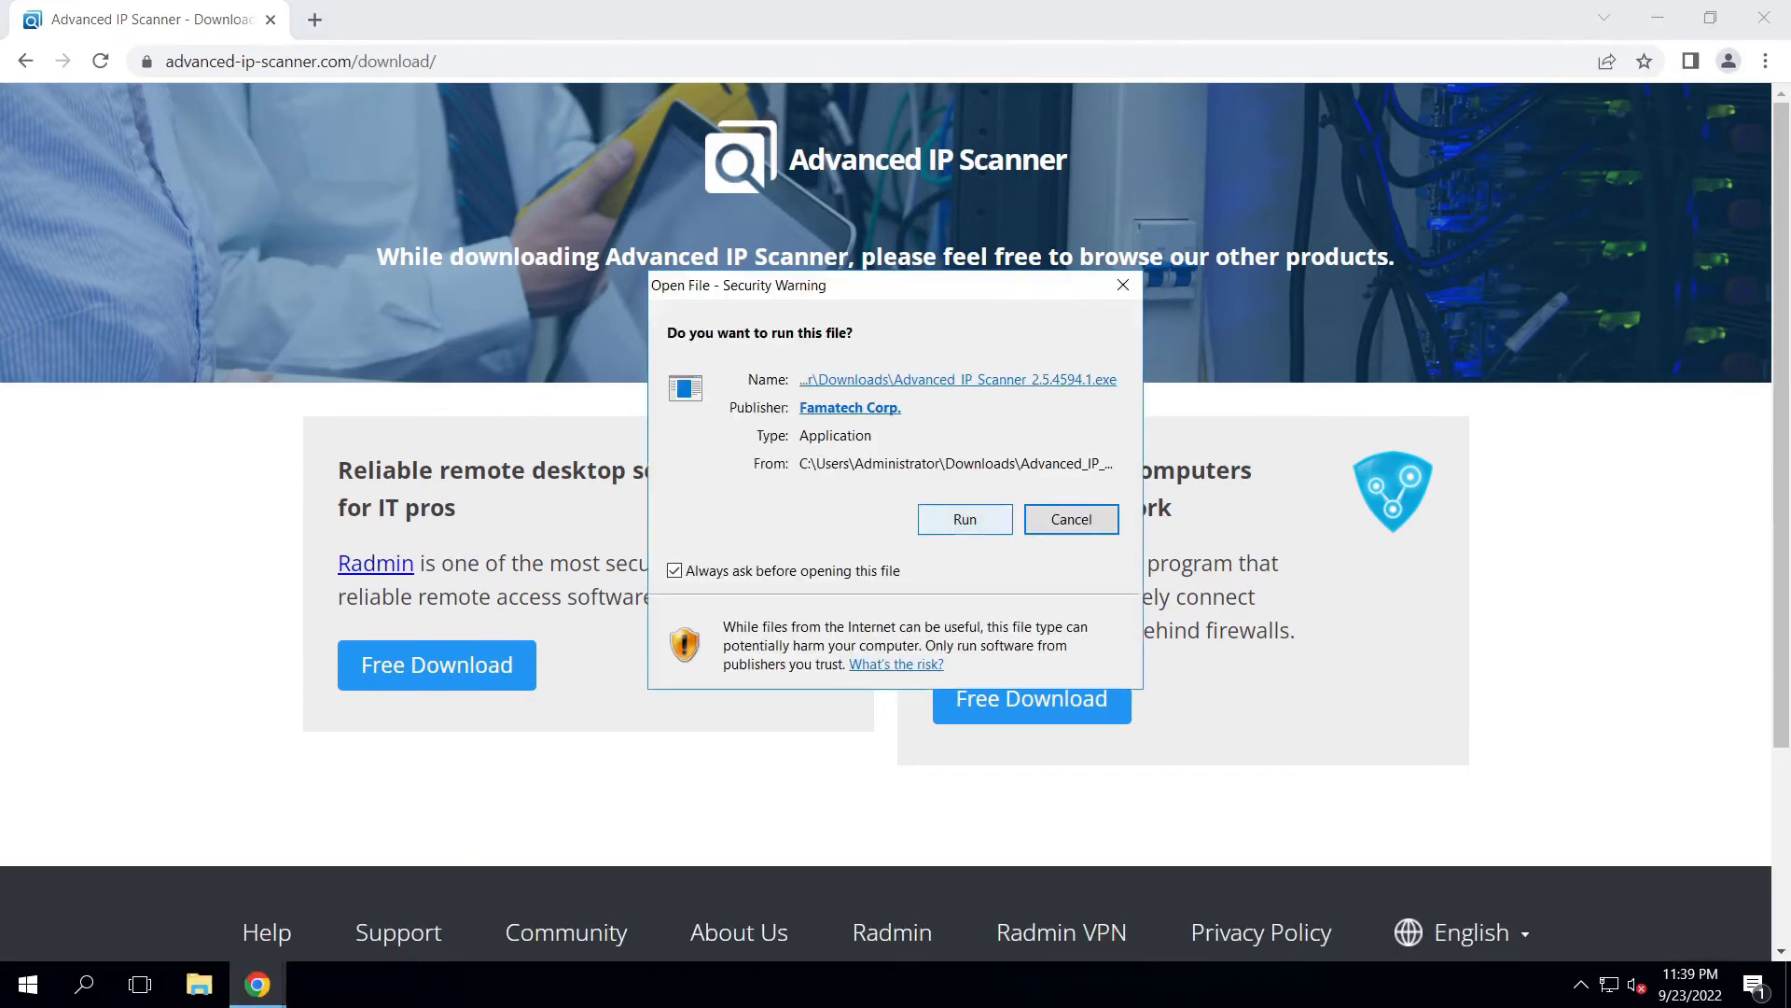
pyautogui.click(980, 519)
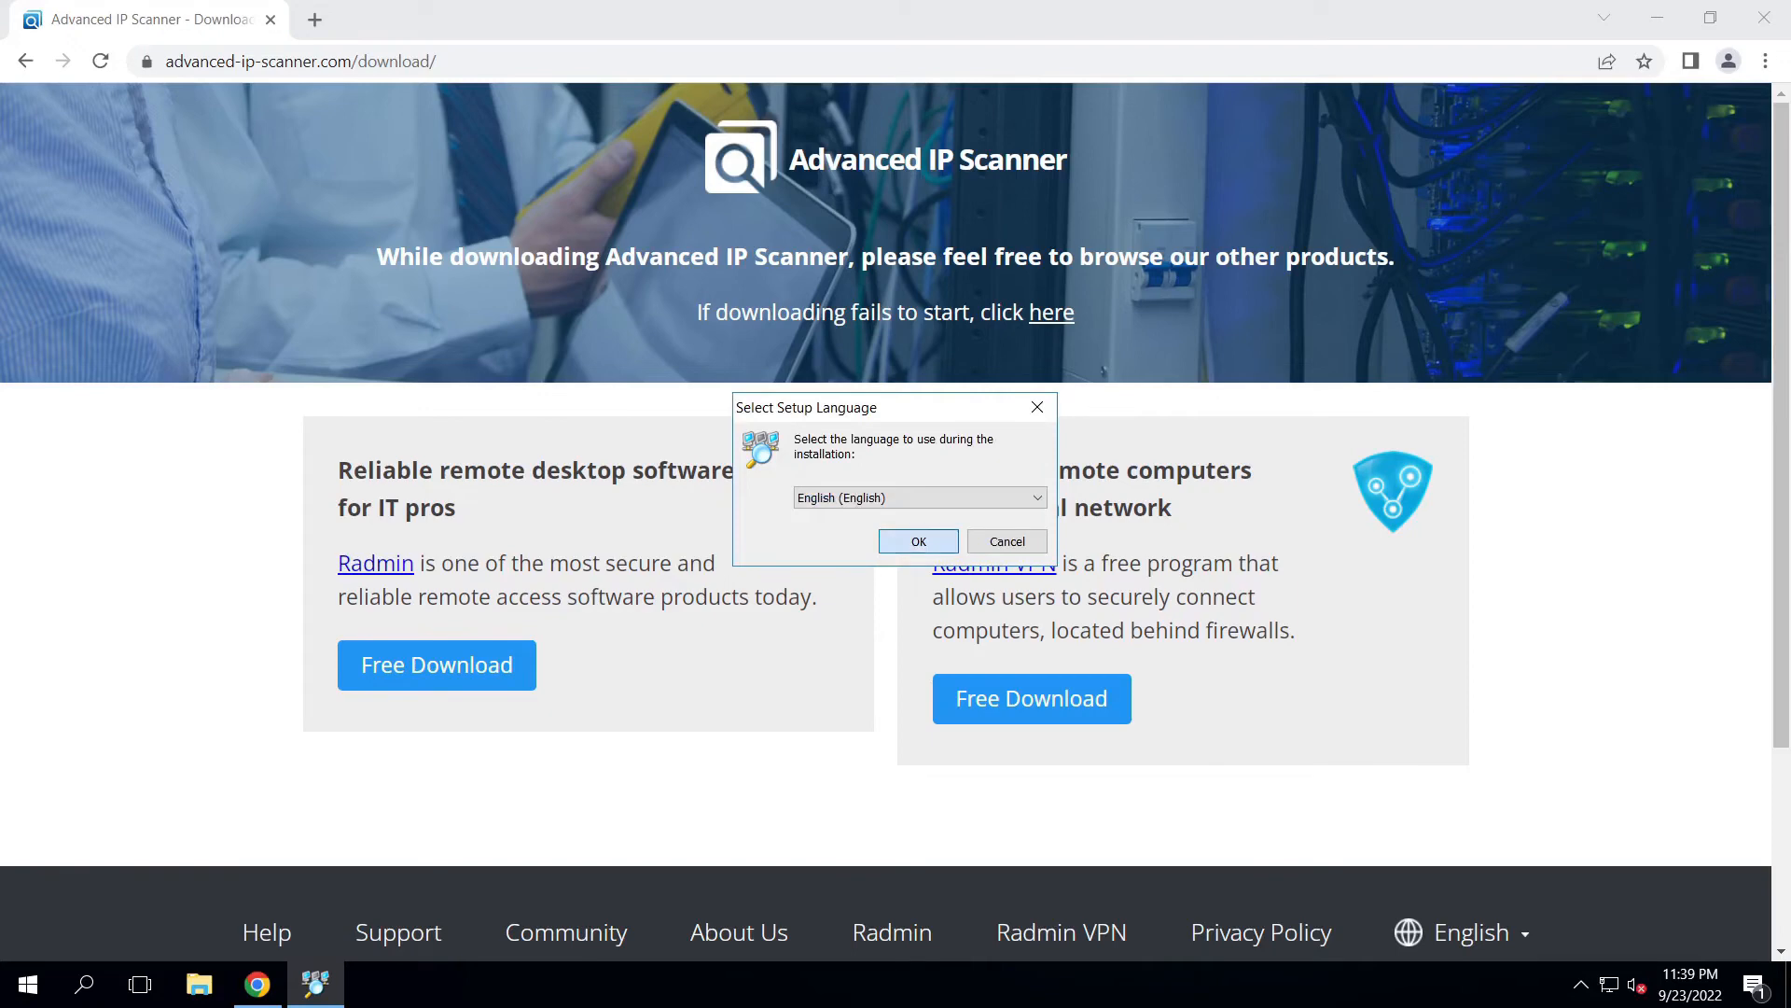
pyautogui.press('Return')
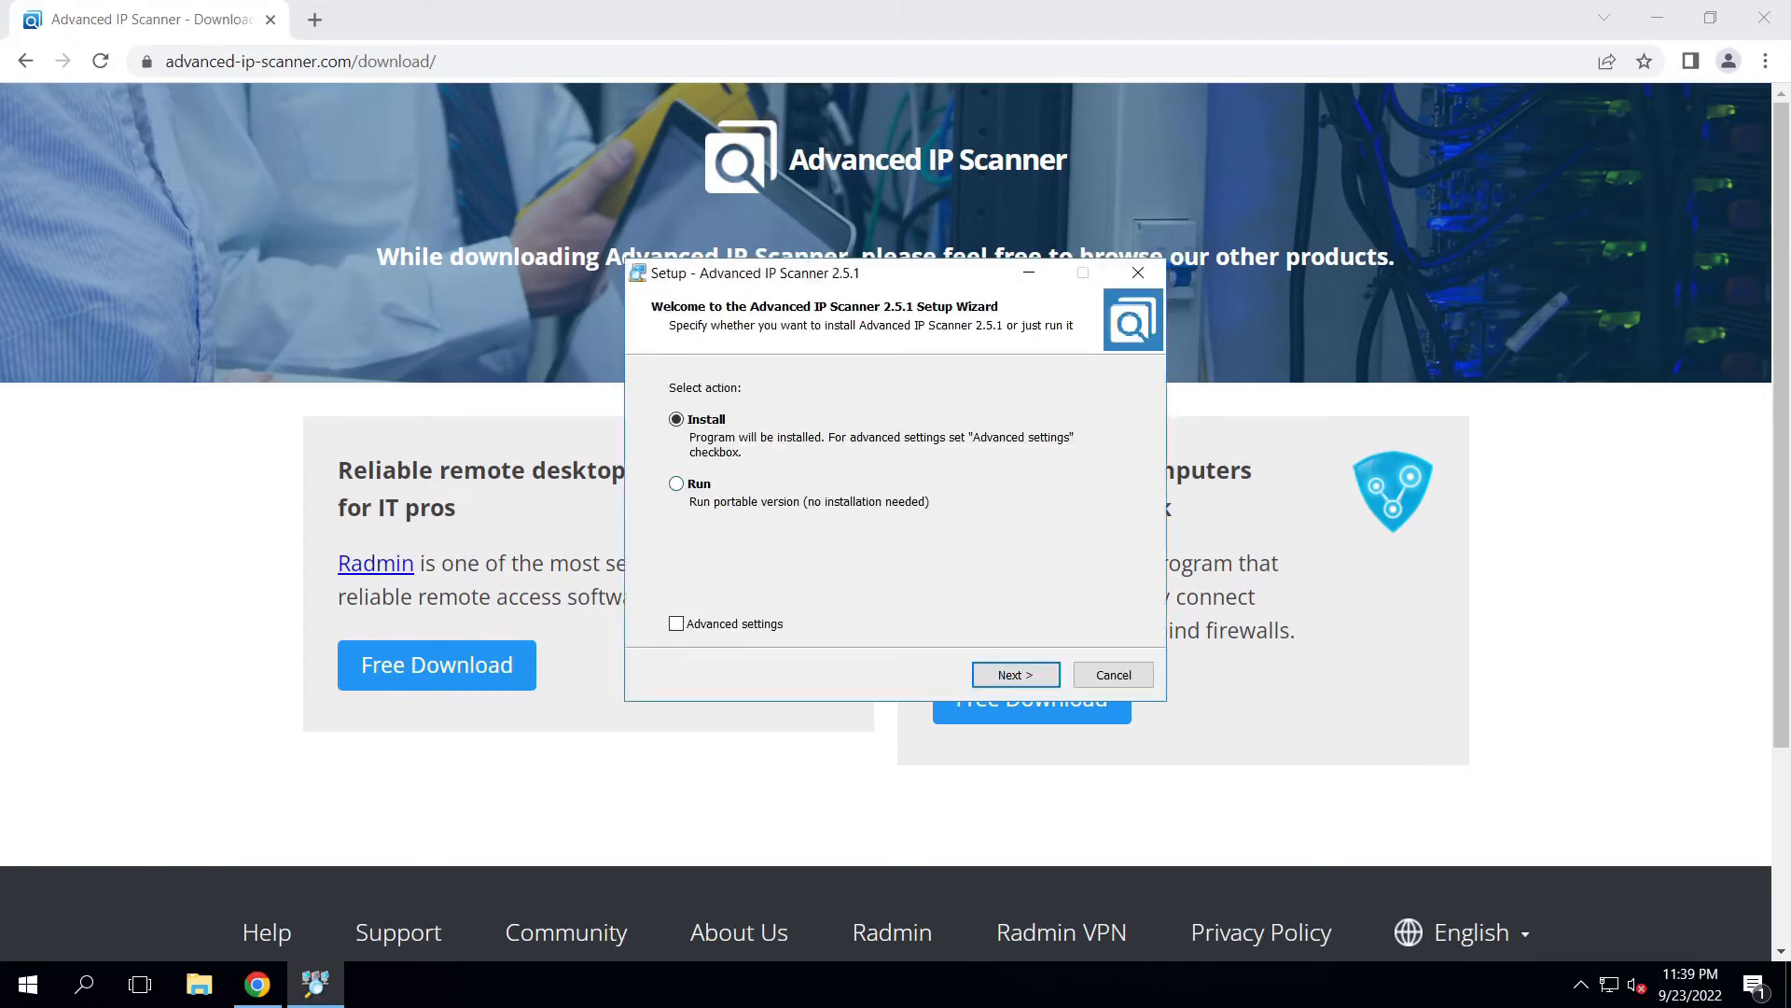
# Choose the Install action, accept the license agreement, and complete the Advanced IP Scanner setup with the program set to run
pyautogui.click(676, 483)
pyautogui.press('Up')
pyautogui.press('Return')
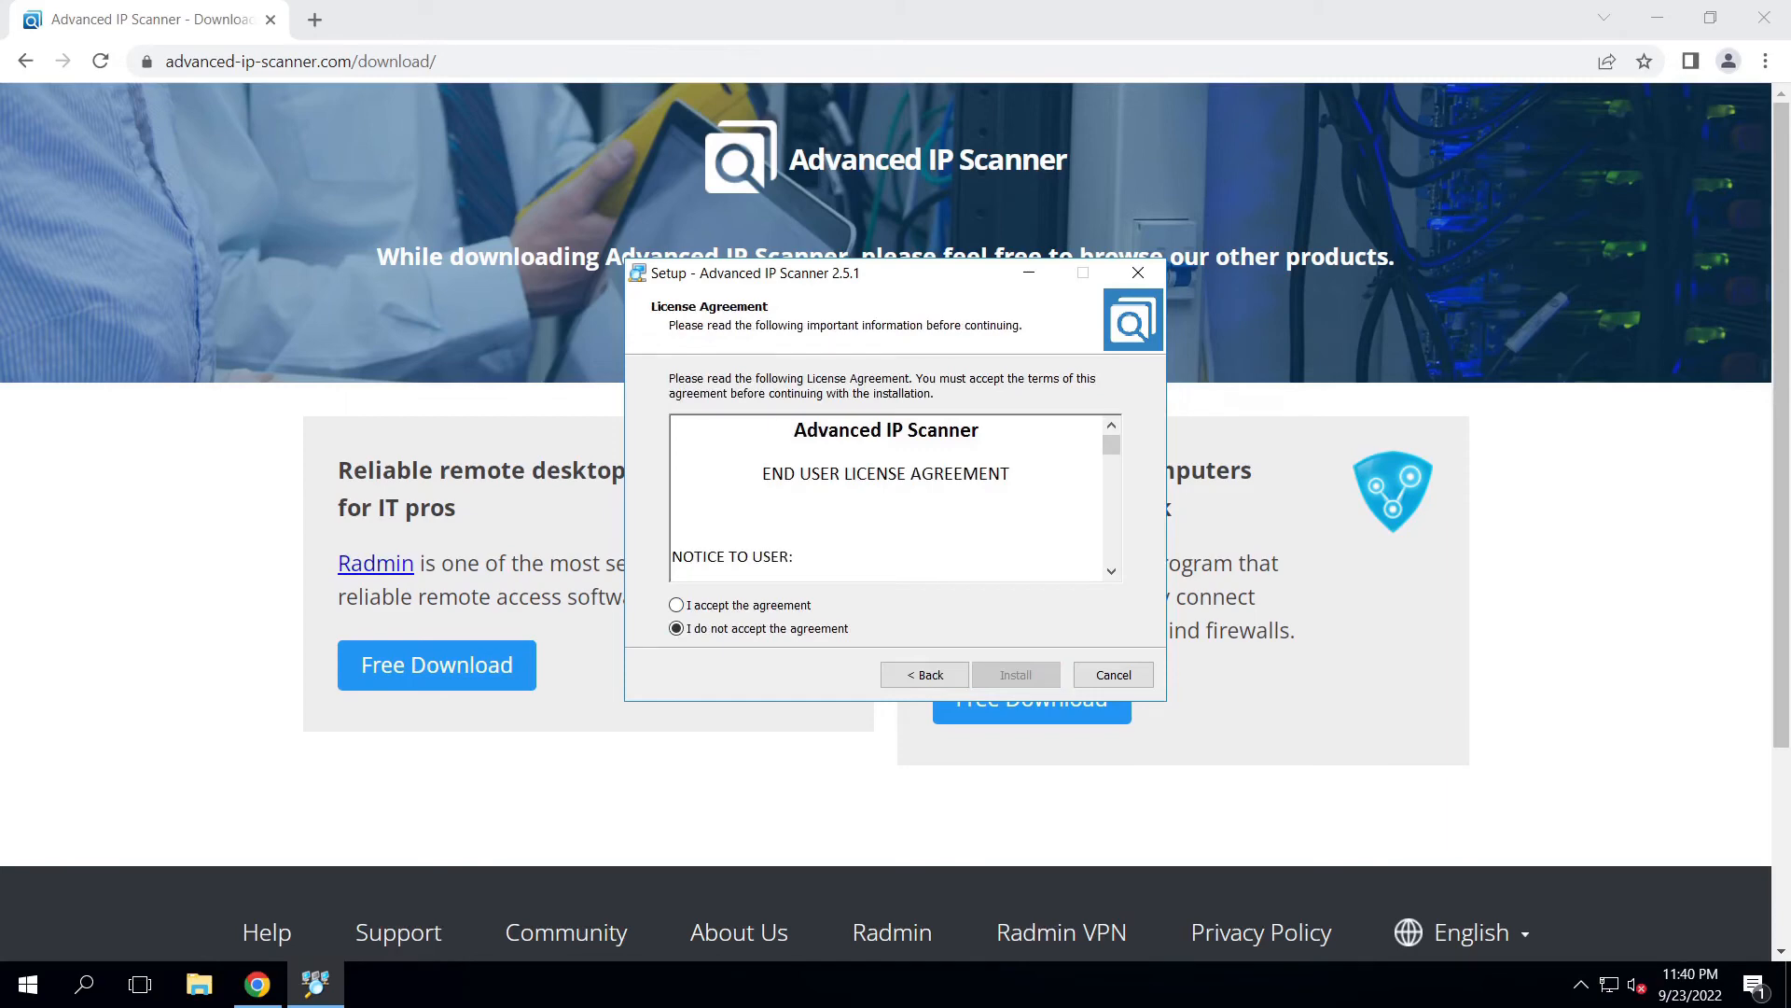
pyautogui.click(676, 604)
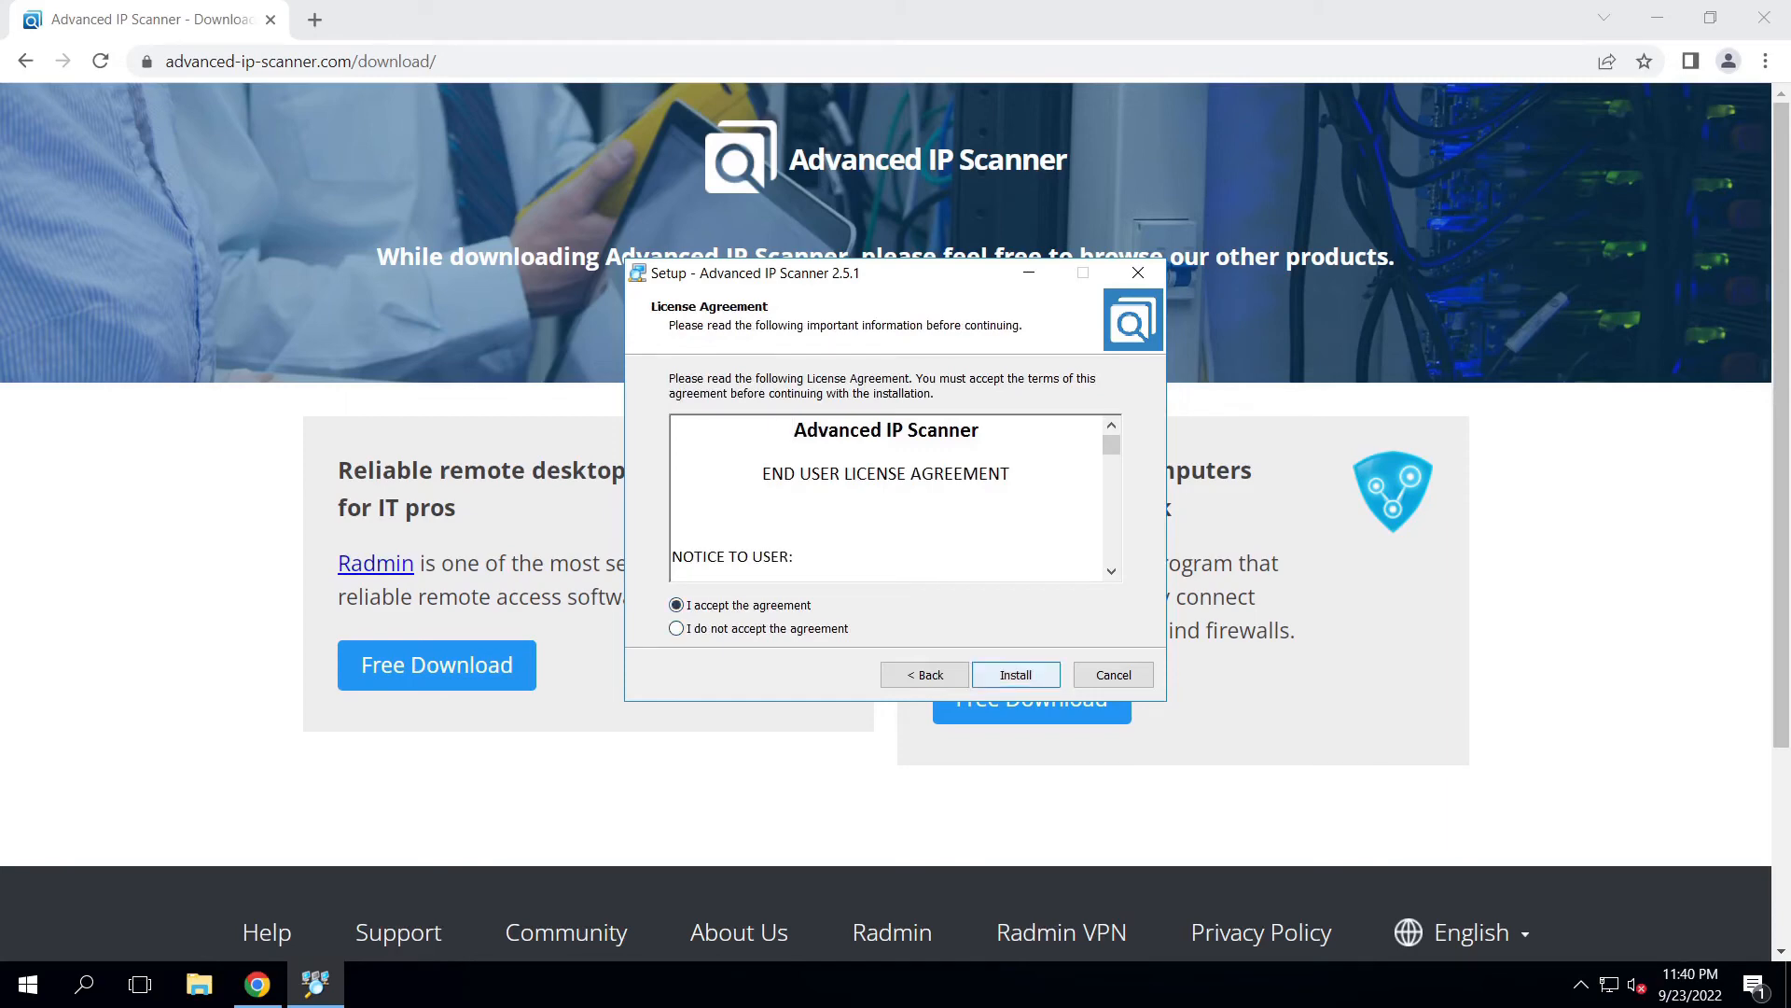
pyautogui.click(1016, 674)
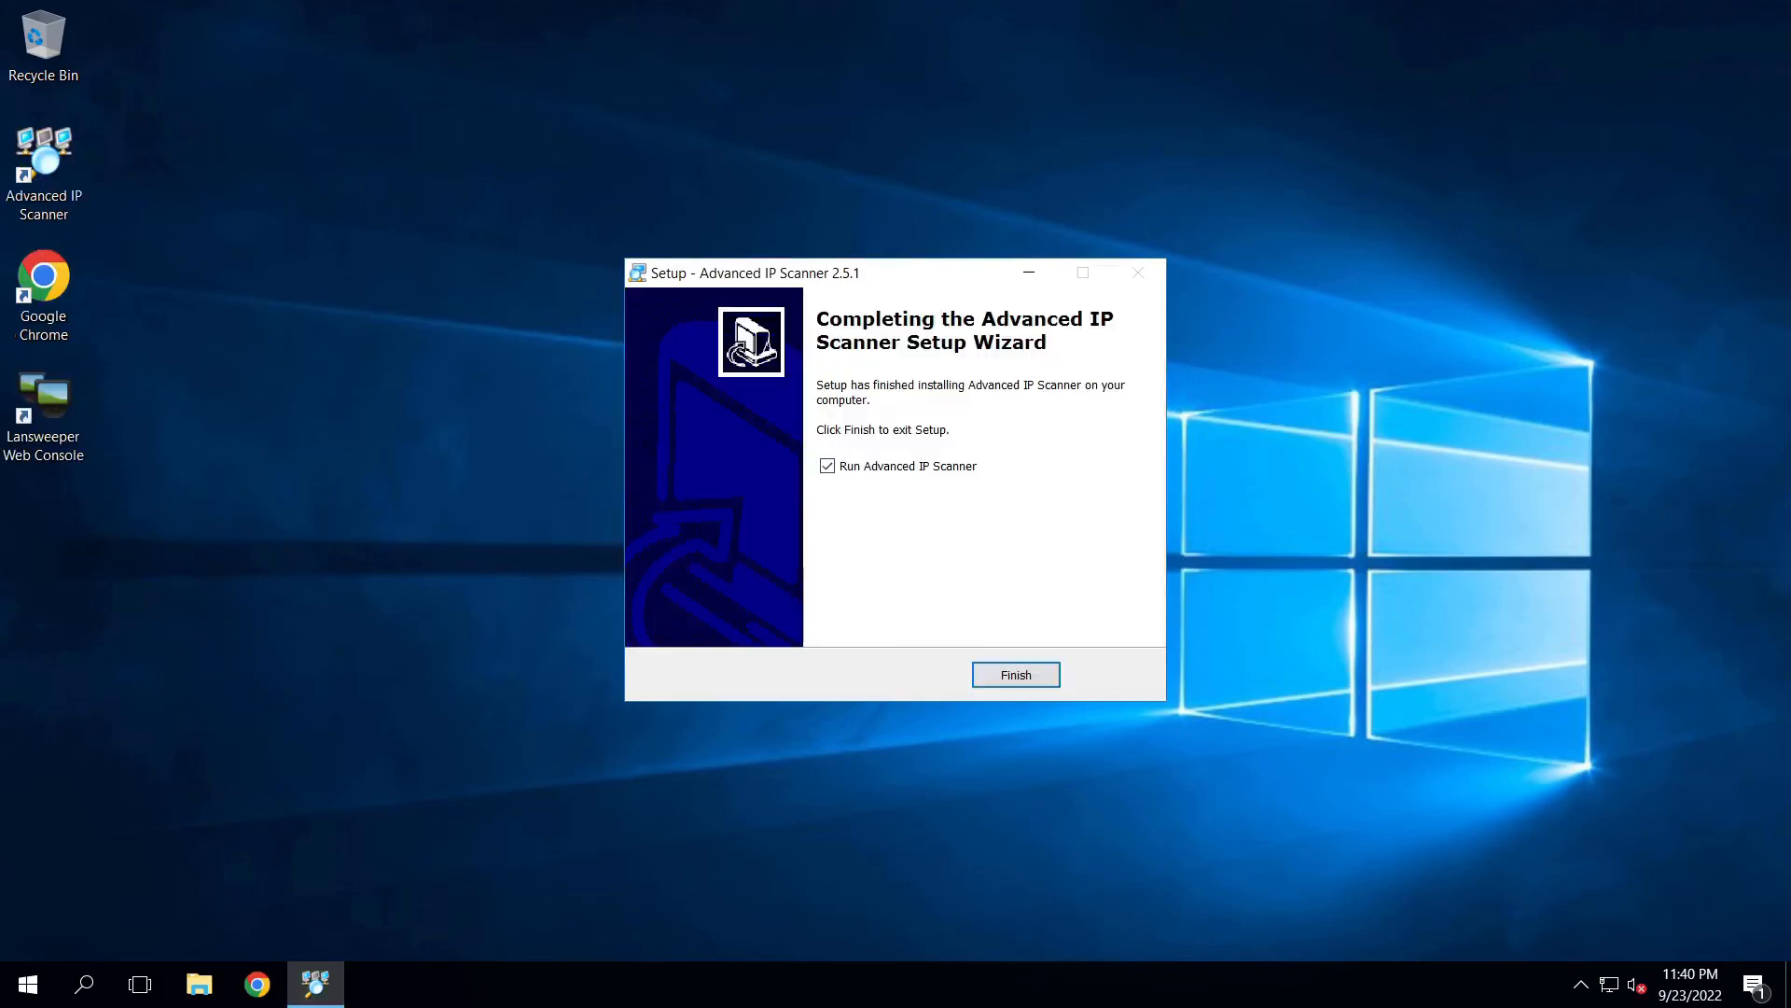
pyautogui.click(1016, 675)
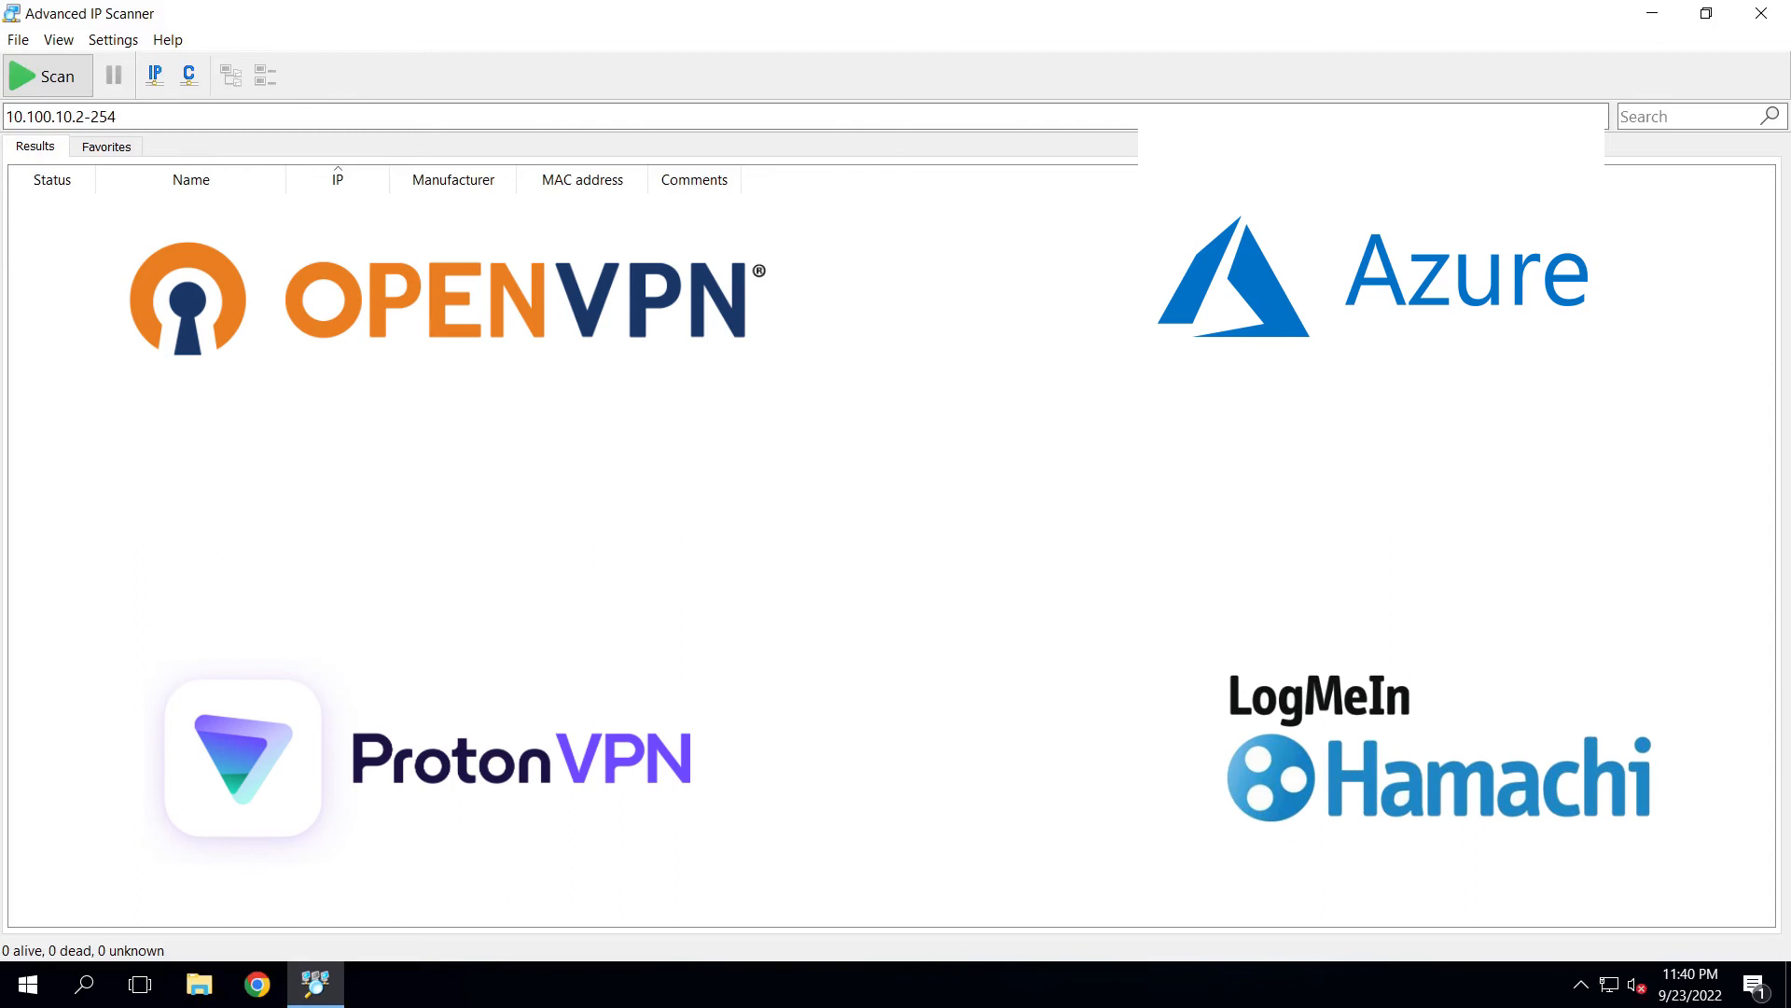
# Scan the IP range 10.100.10.2-254 and save the results as the CSV file NetworkScan in Downloads
pyautogui.click(48, 76)
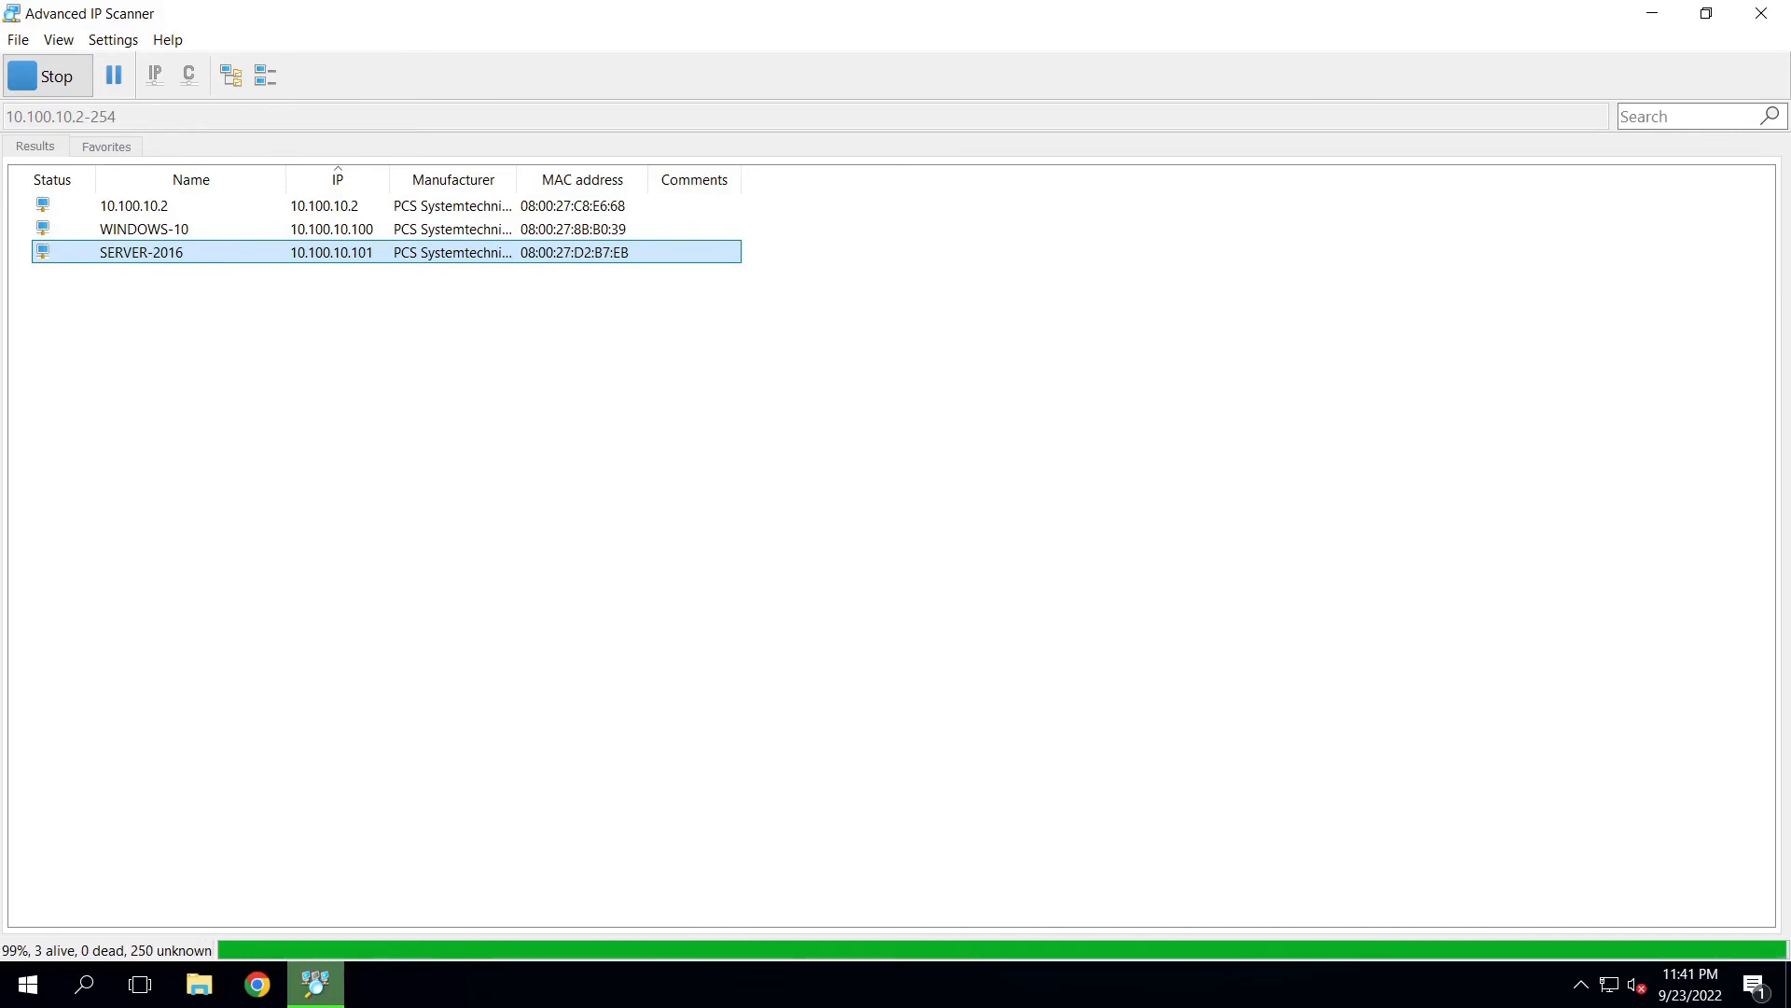
pyautogui.click(19, 40)
pyautogui.click(61, 121)
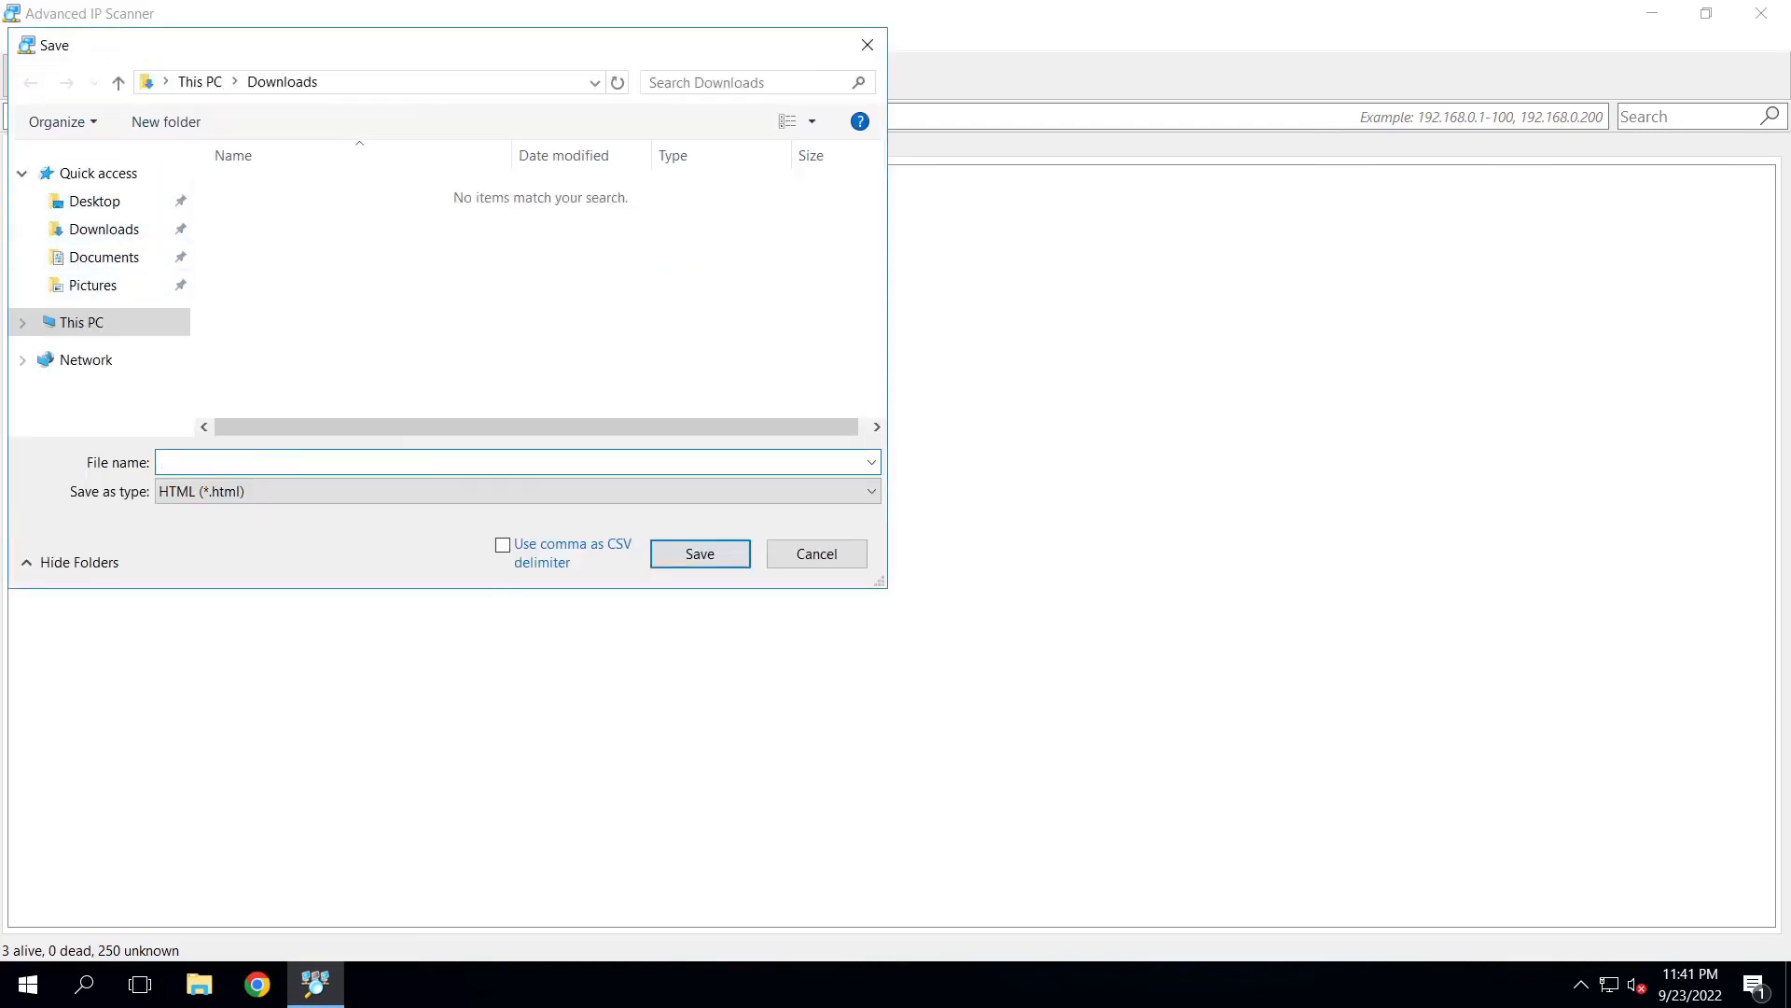
pyautogui.click(518, 492)
pyautogui.click(518, 554)
pyautogui.click(518, 462)
pyautogui.write('Networks')
pyautogui.press('Return')
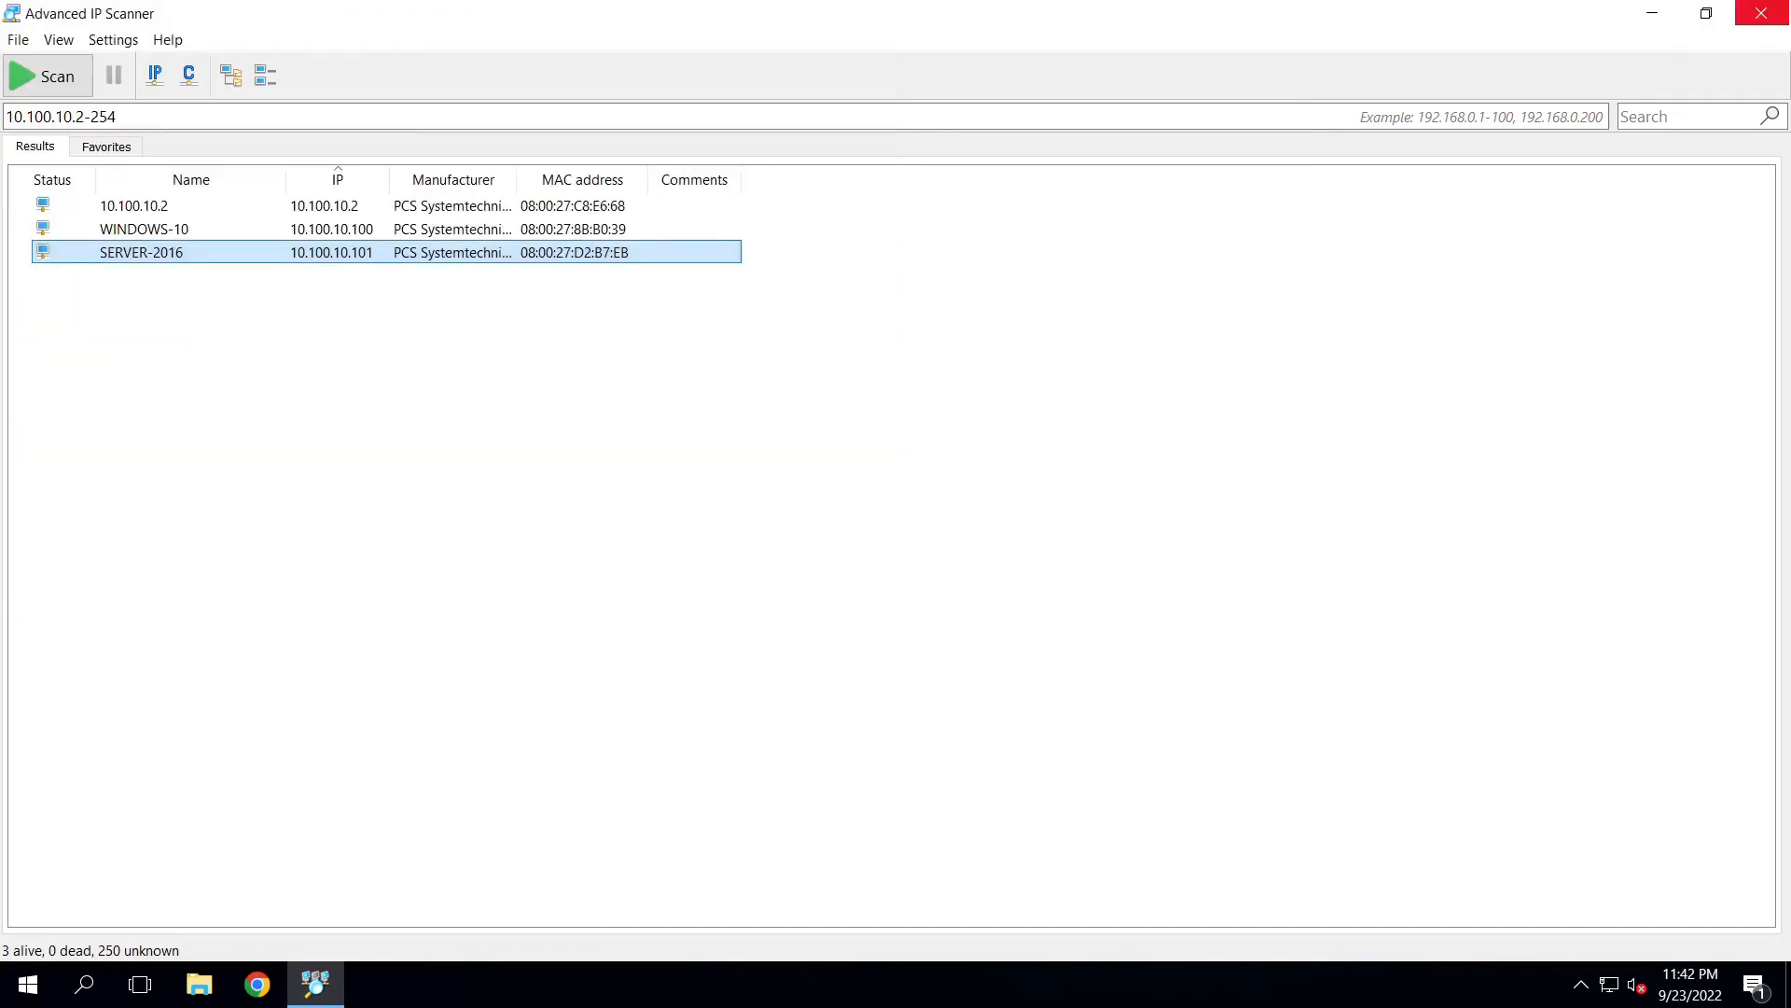
# Close Advanced IP Scanner, switch to Chrome and search the web for "excel editor online"
pyautogui.click(1760, 13)
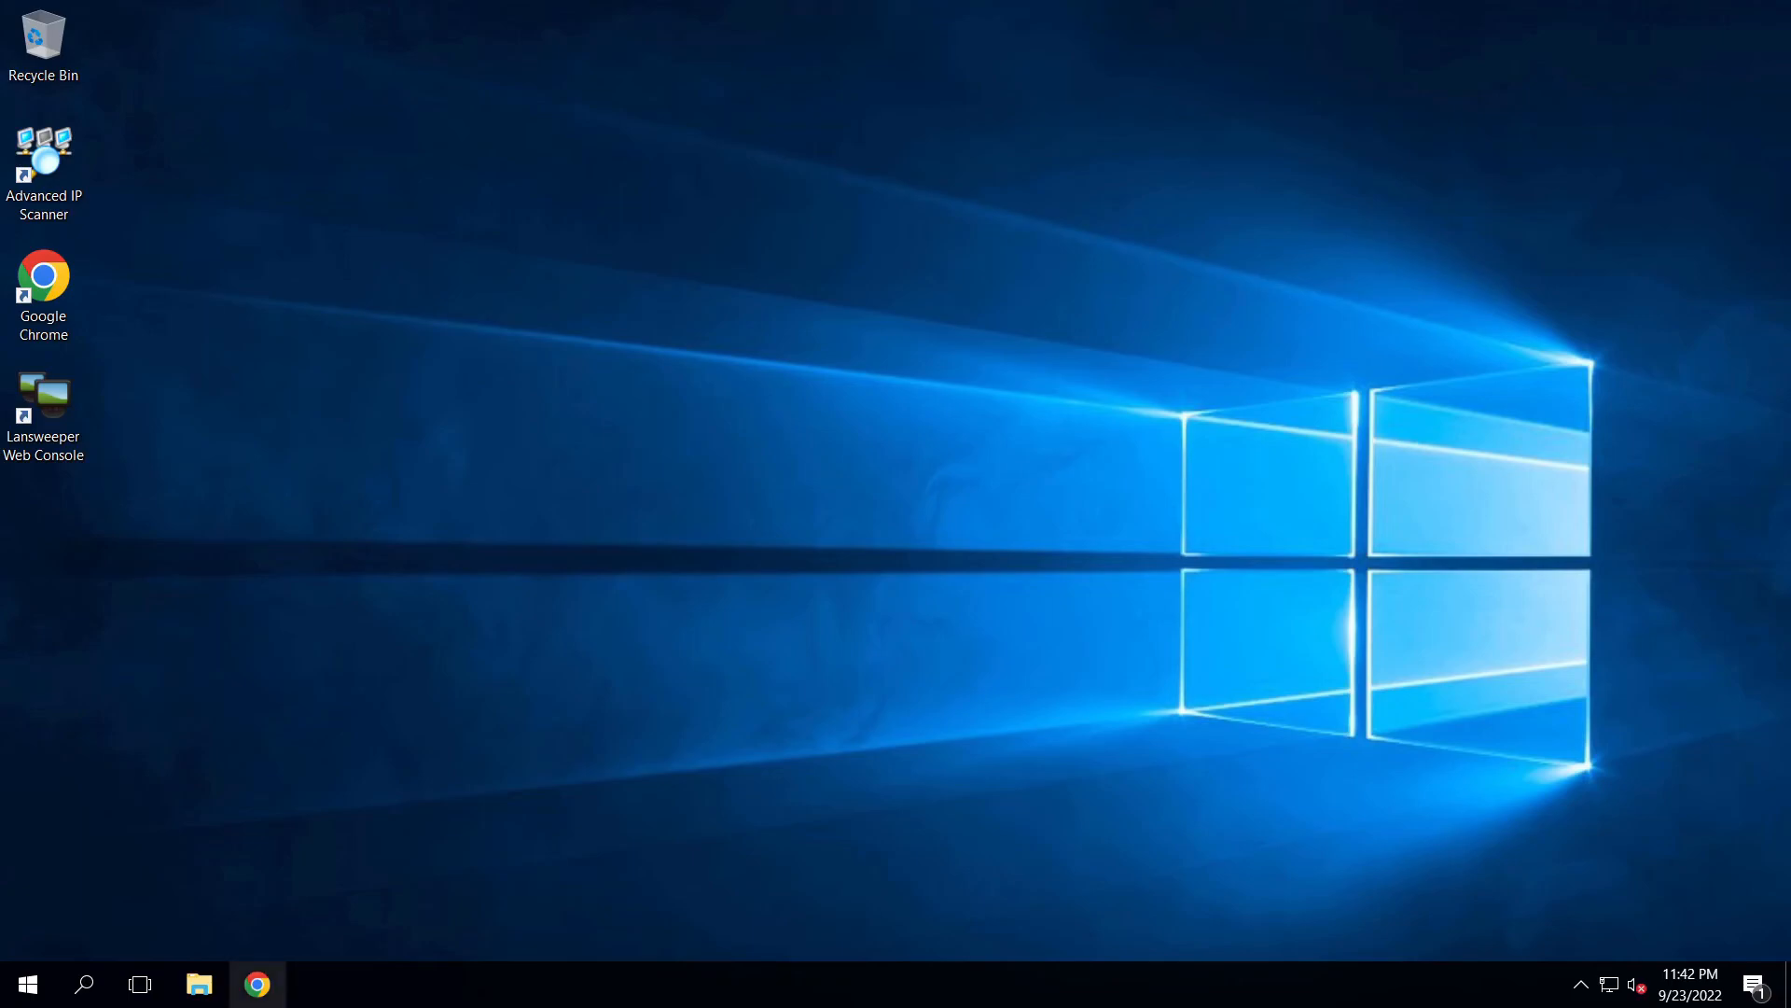
pyautogui.click(258, 984)
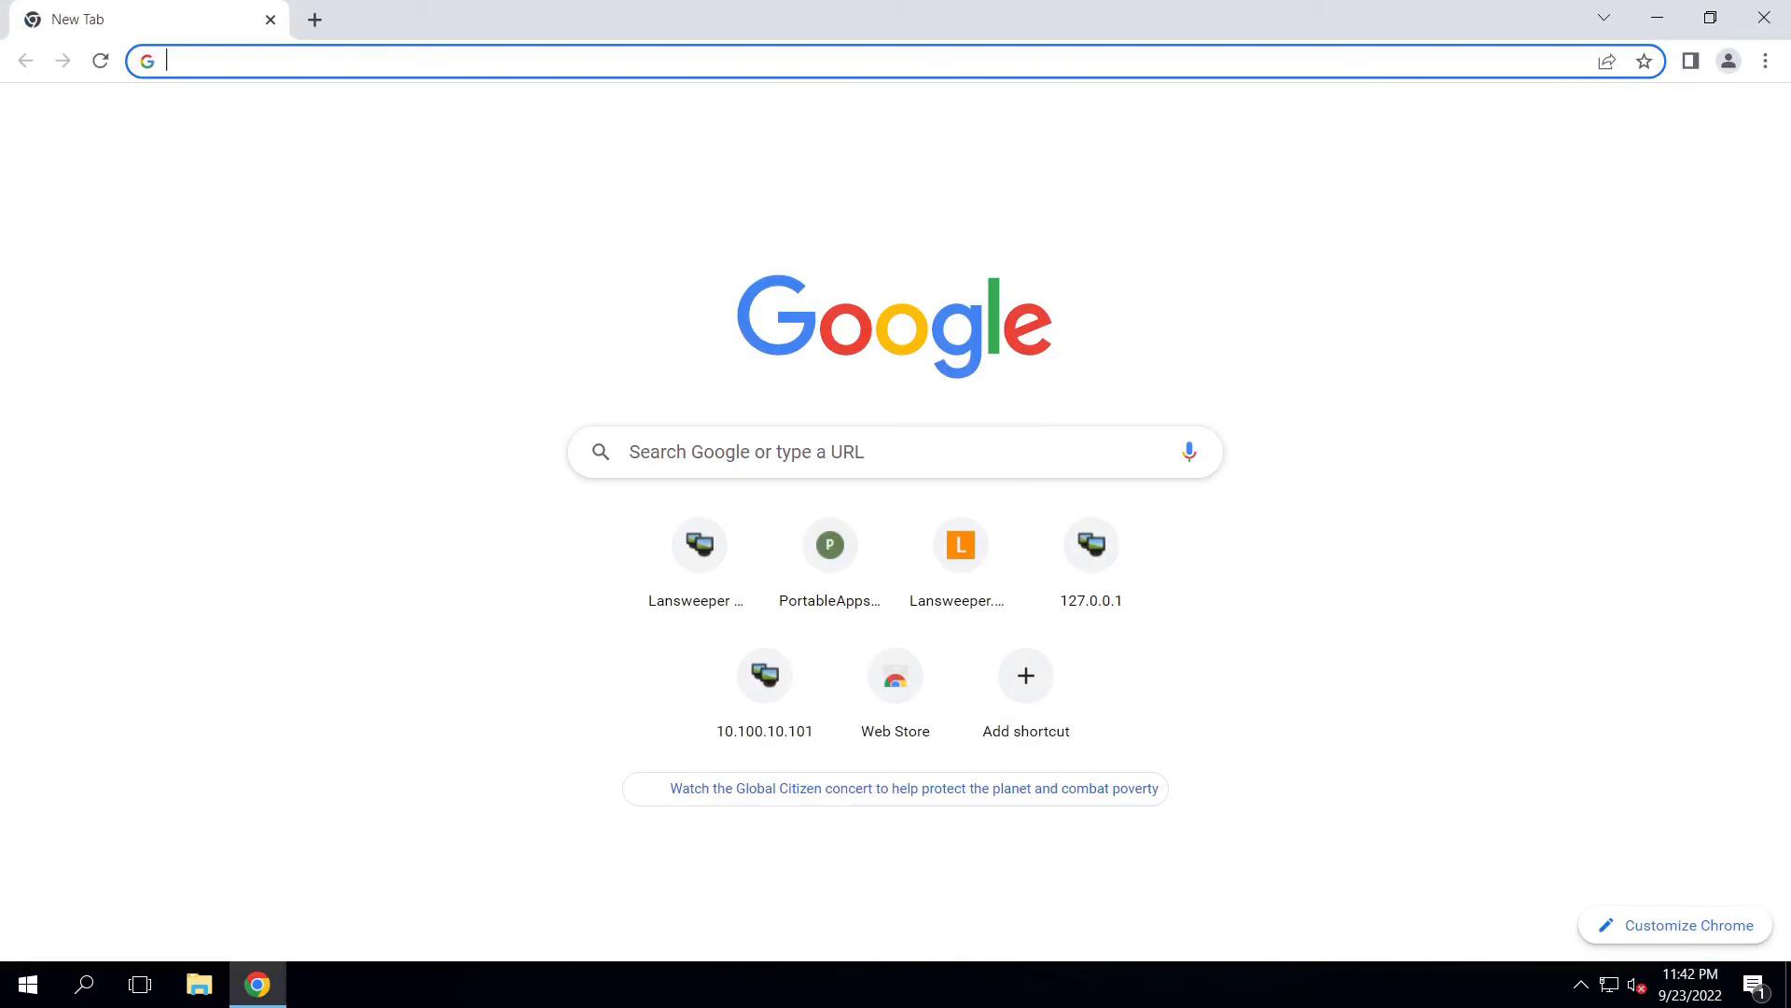
pyautogui.write('excel editor online')
pyautogui.press('Return')
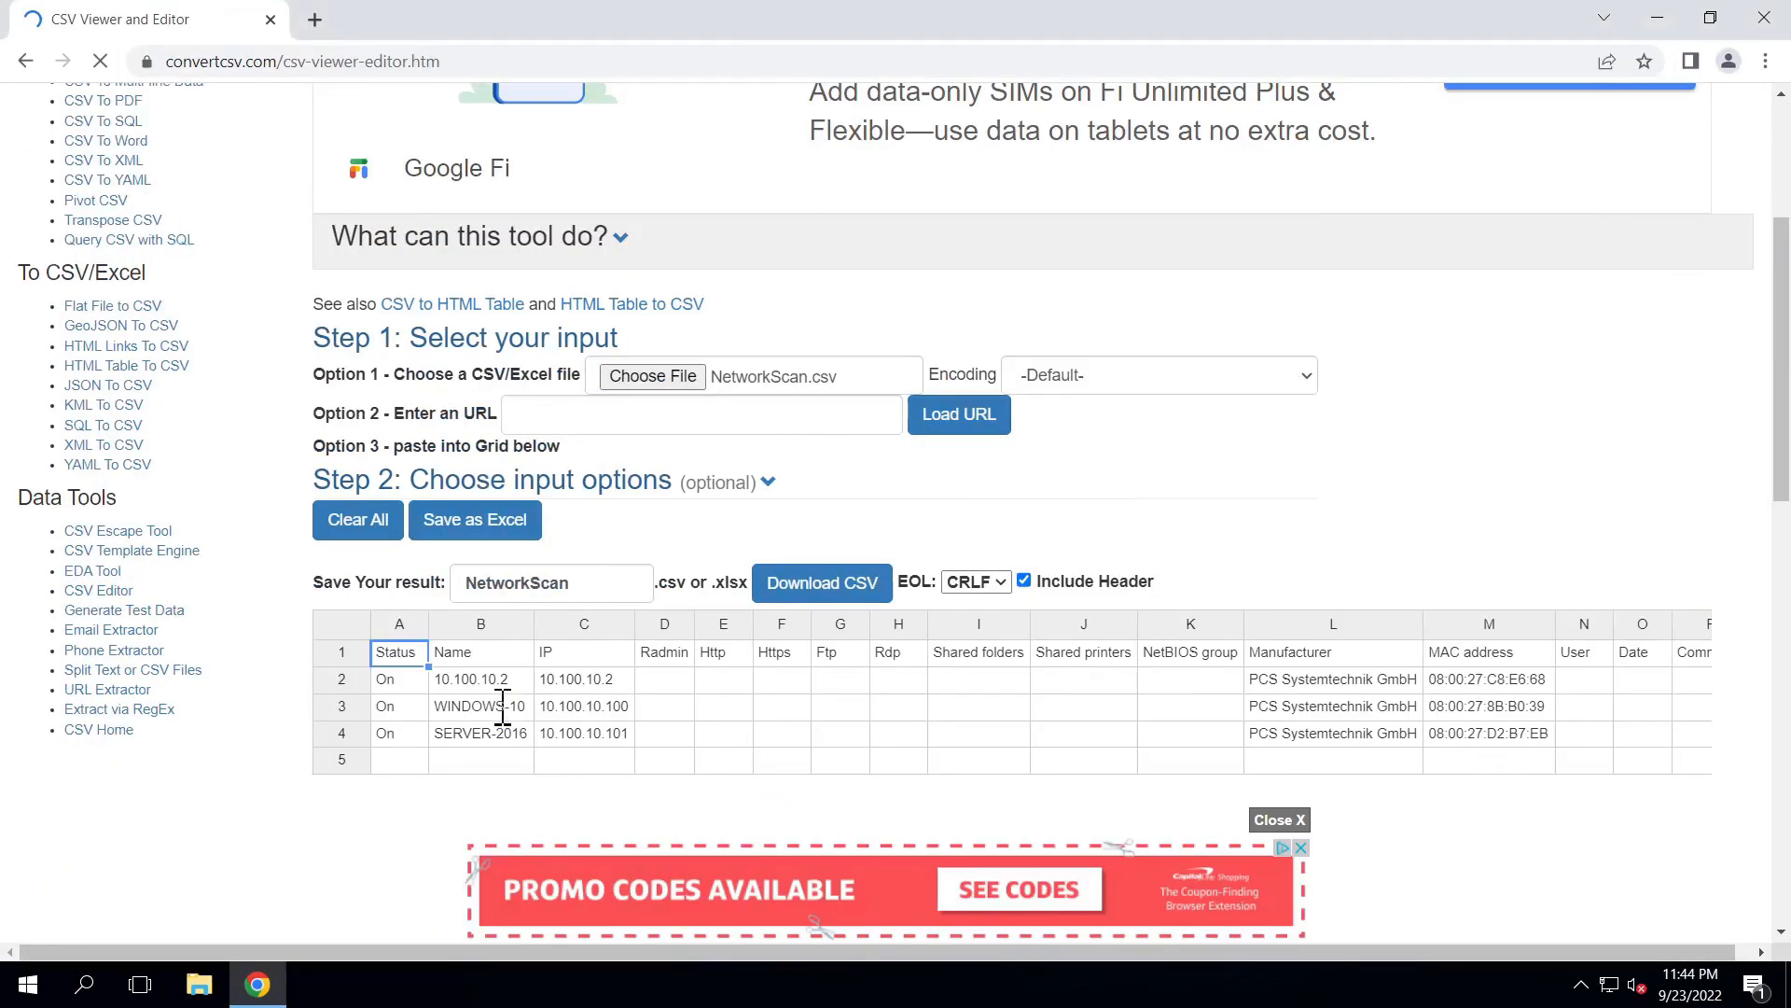
# Remove the empty columns from Radmin through NetBIOS group in the NetworkScan grid
pyautogui.scroll(-4, 616, 700)
pyautogui.moveTo(664, 329); pyautogui.dragTo(1194, 385)
pyautogui.rightClick(1171, 394)
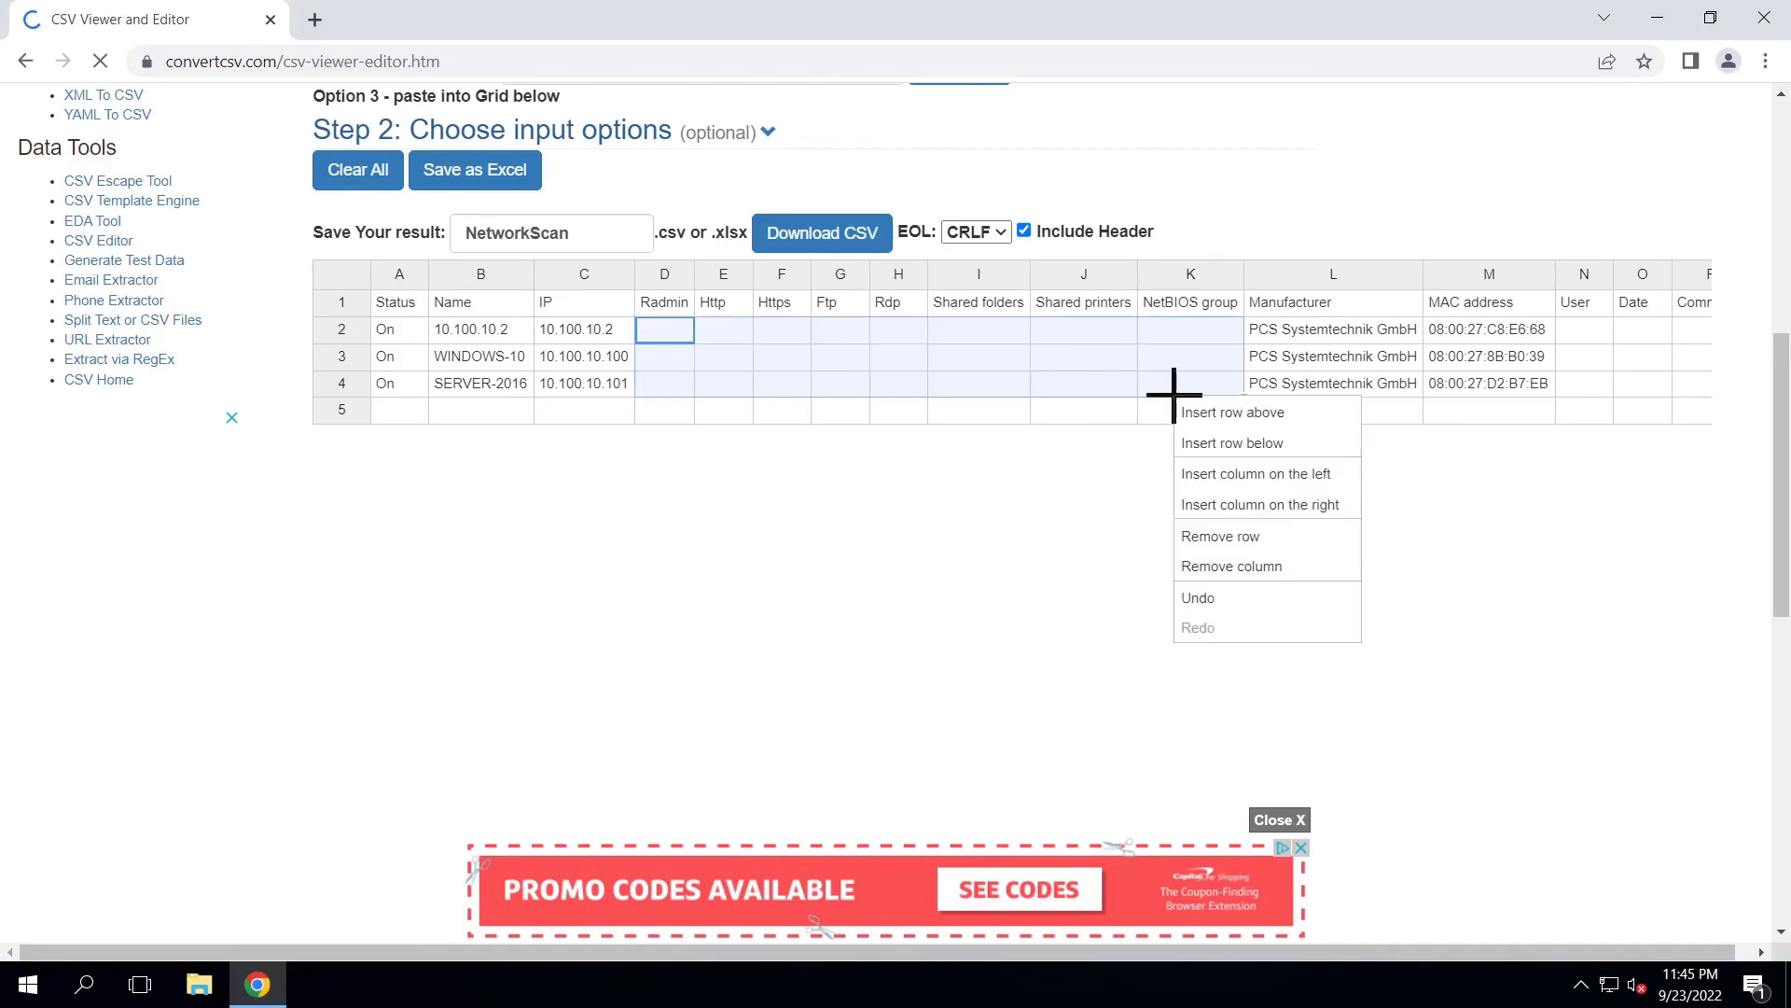
pyautogui.click(1231, 565)
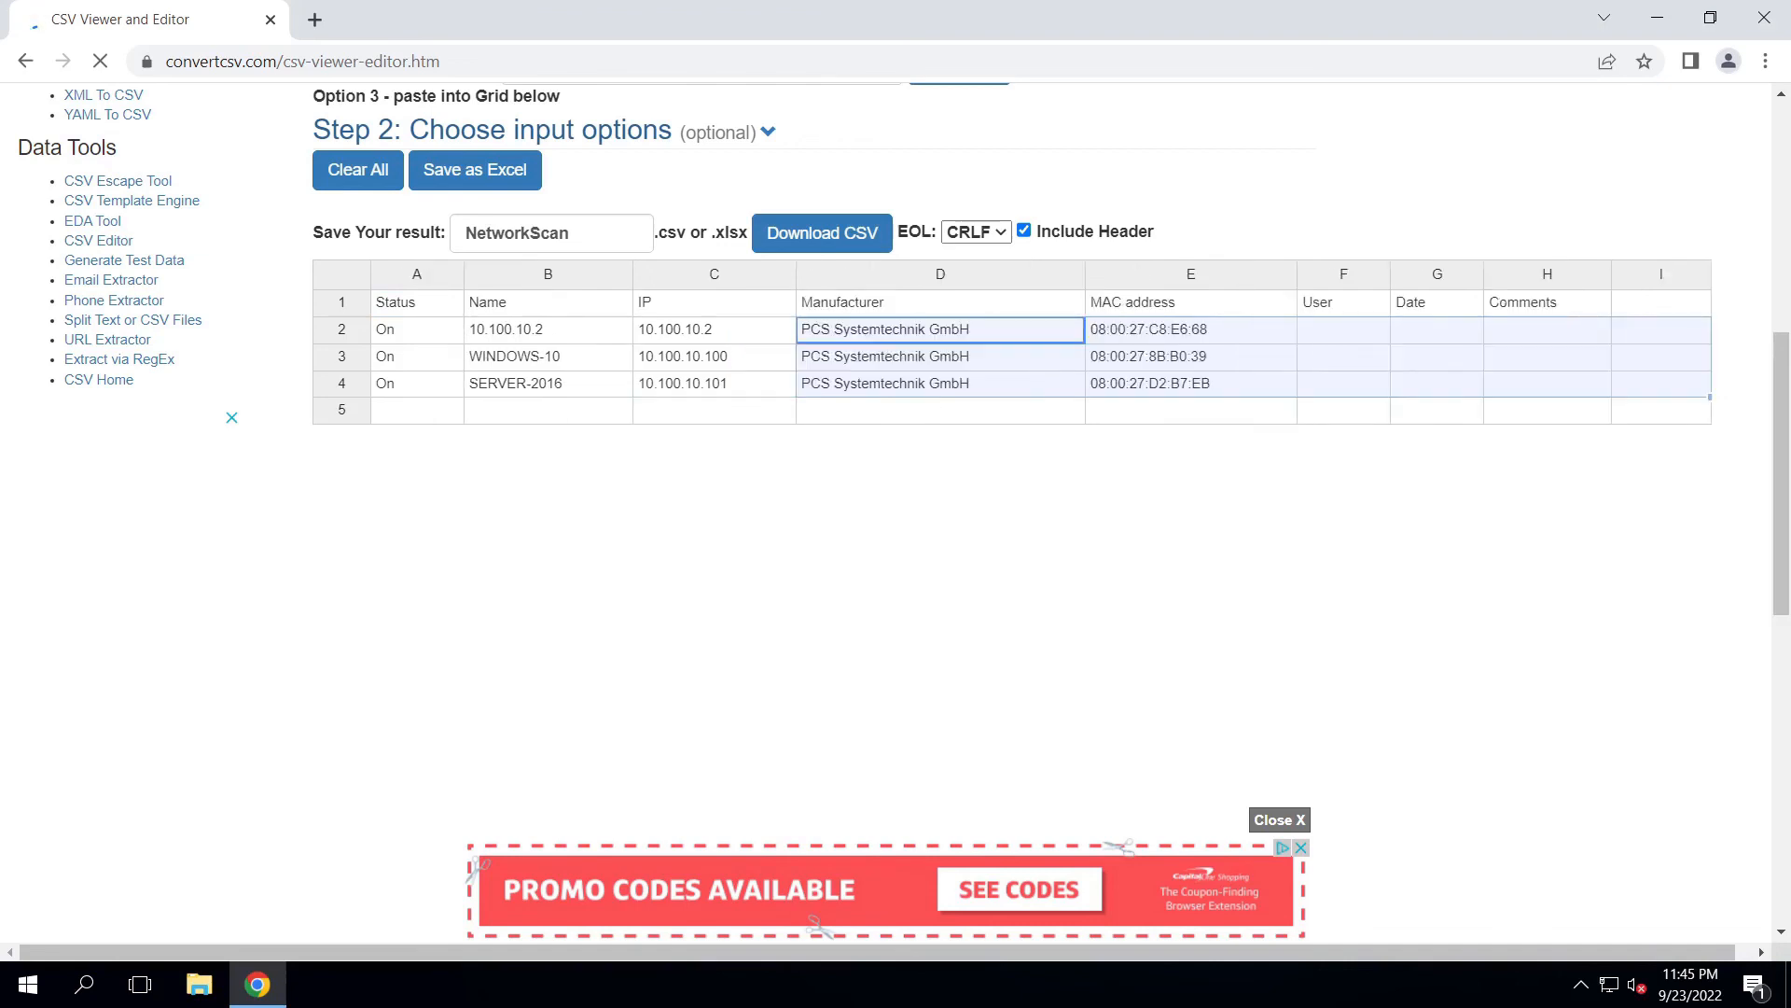
# Rename the User column header to Serial Number, clear the Date and Comments headers, and select the first Serial Number cell
pyautogui.click(1344, 331)
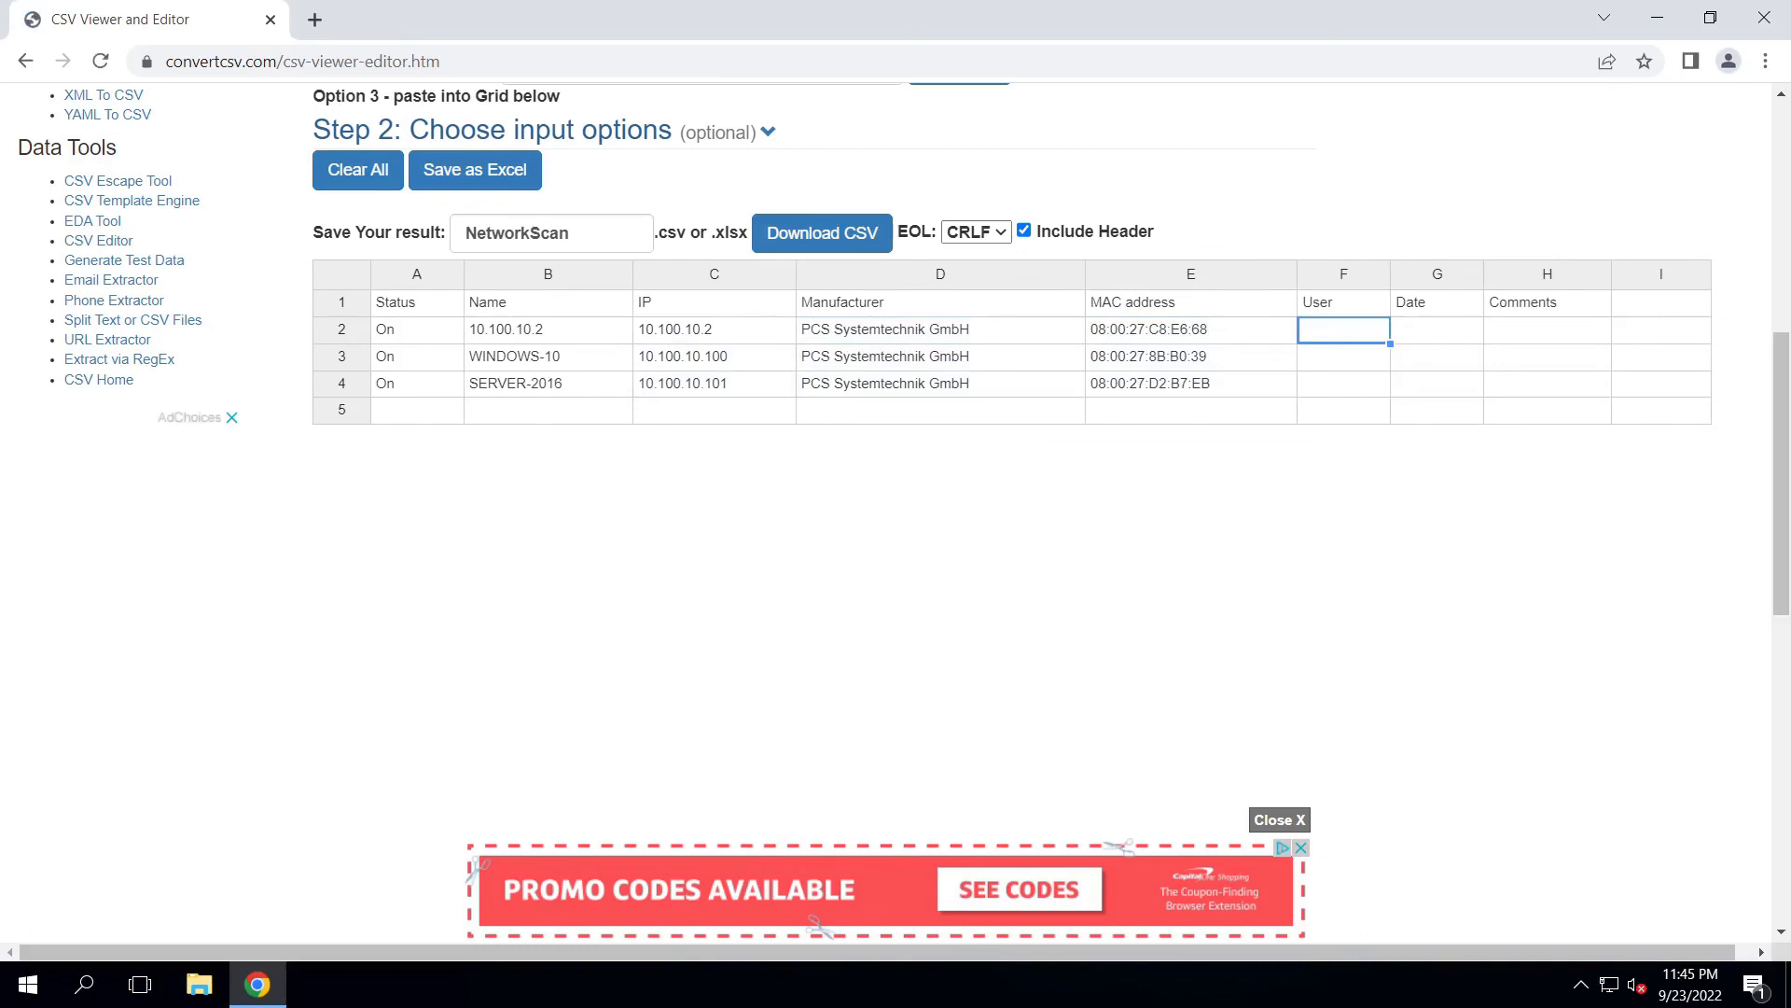
pyautogui.press('Up')
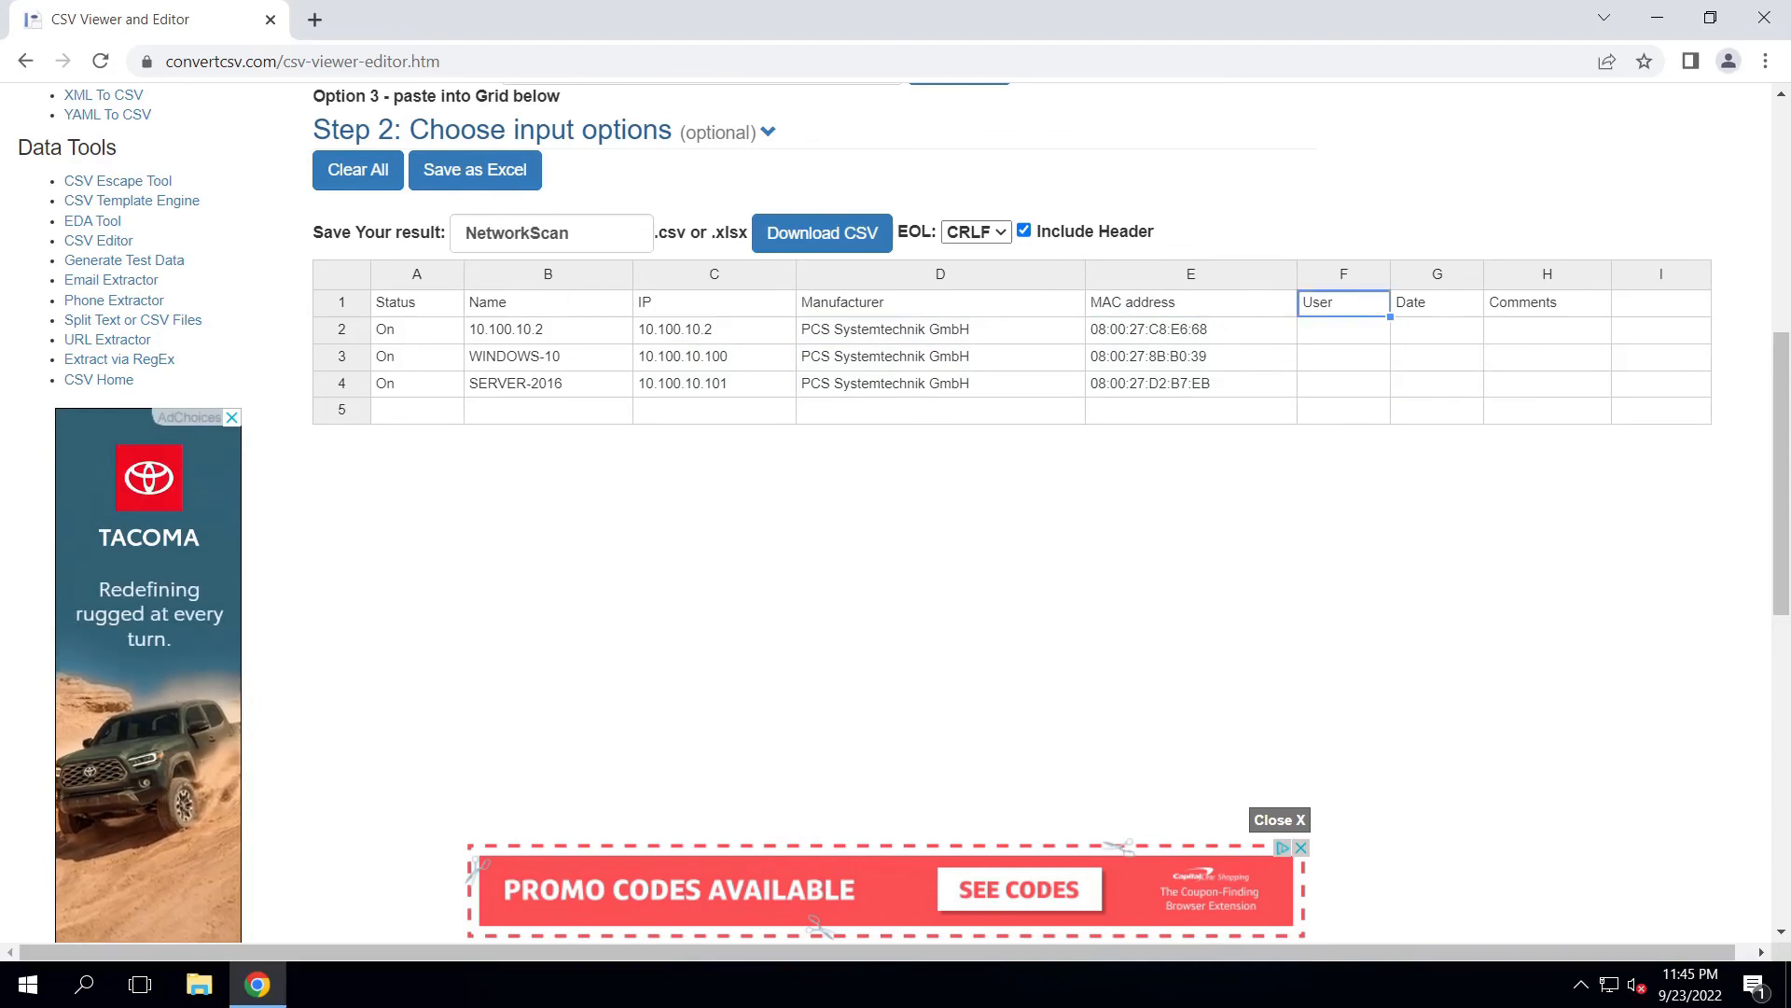
pyautogui.write('Serial Number')
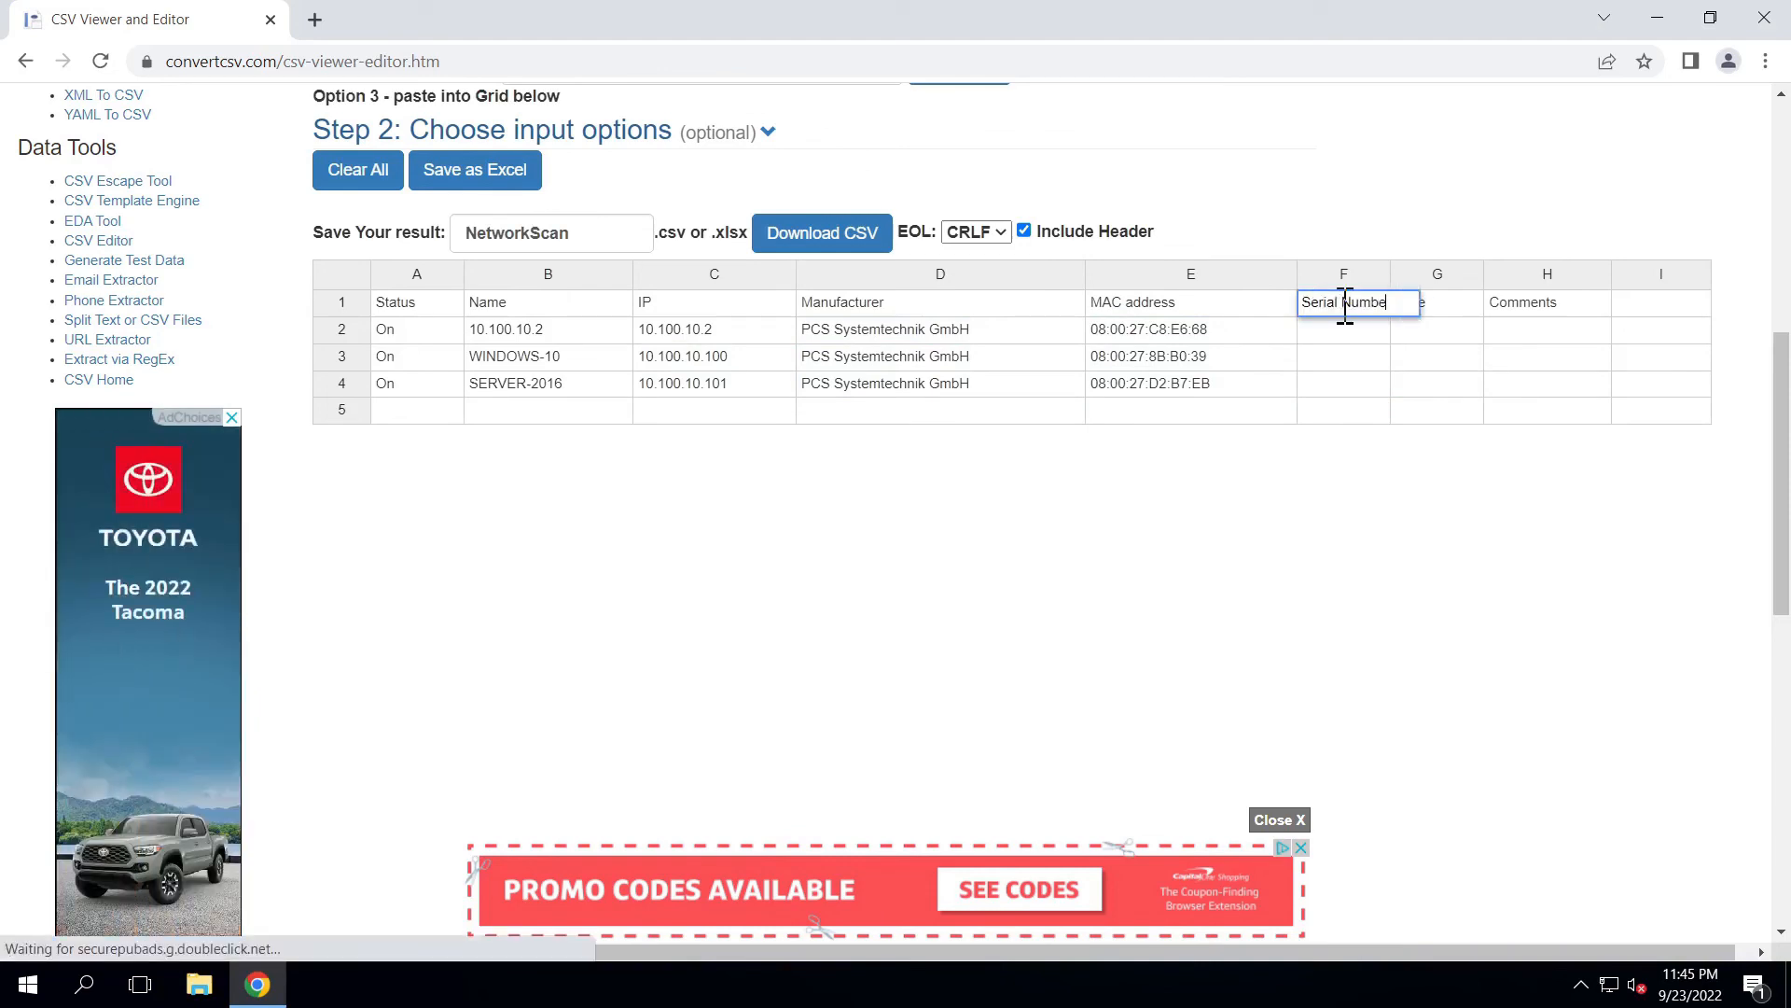
pyautogui.press('Tab')
pyautogui.press('Delete')
pyautogui.press('Tab')
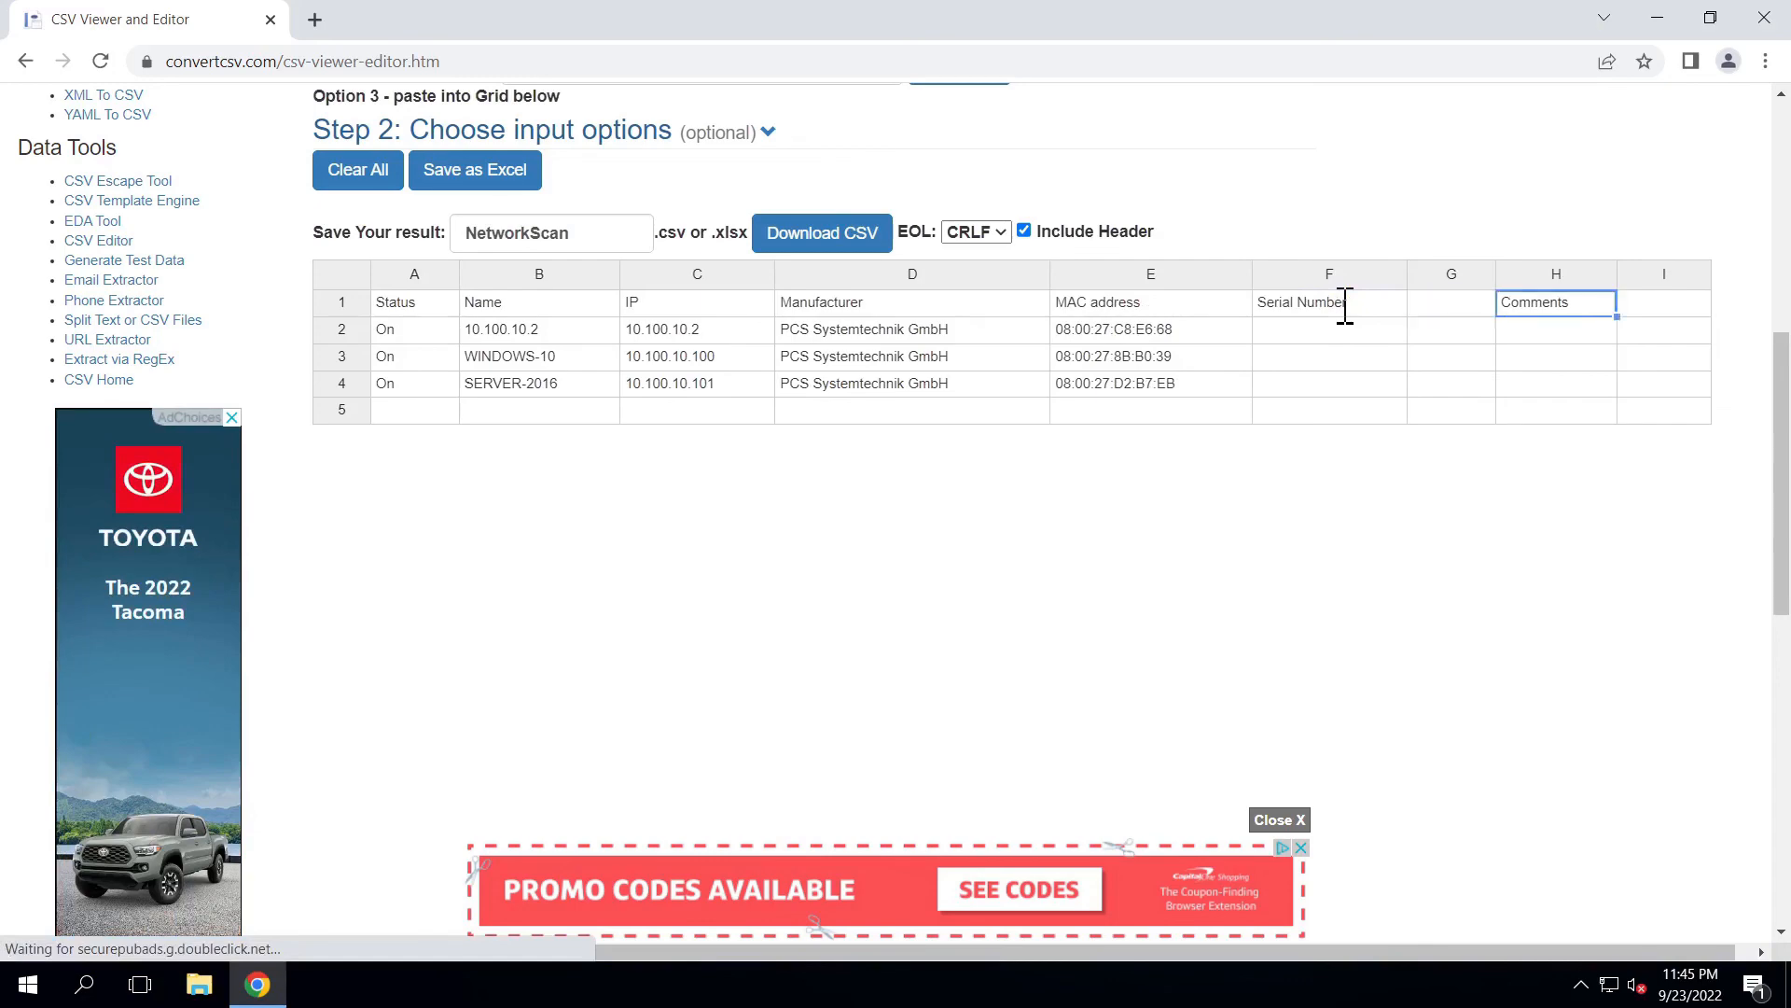
pyautogui.press('Delete')
pyautogui.click(1510, 331)
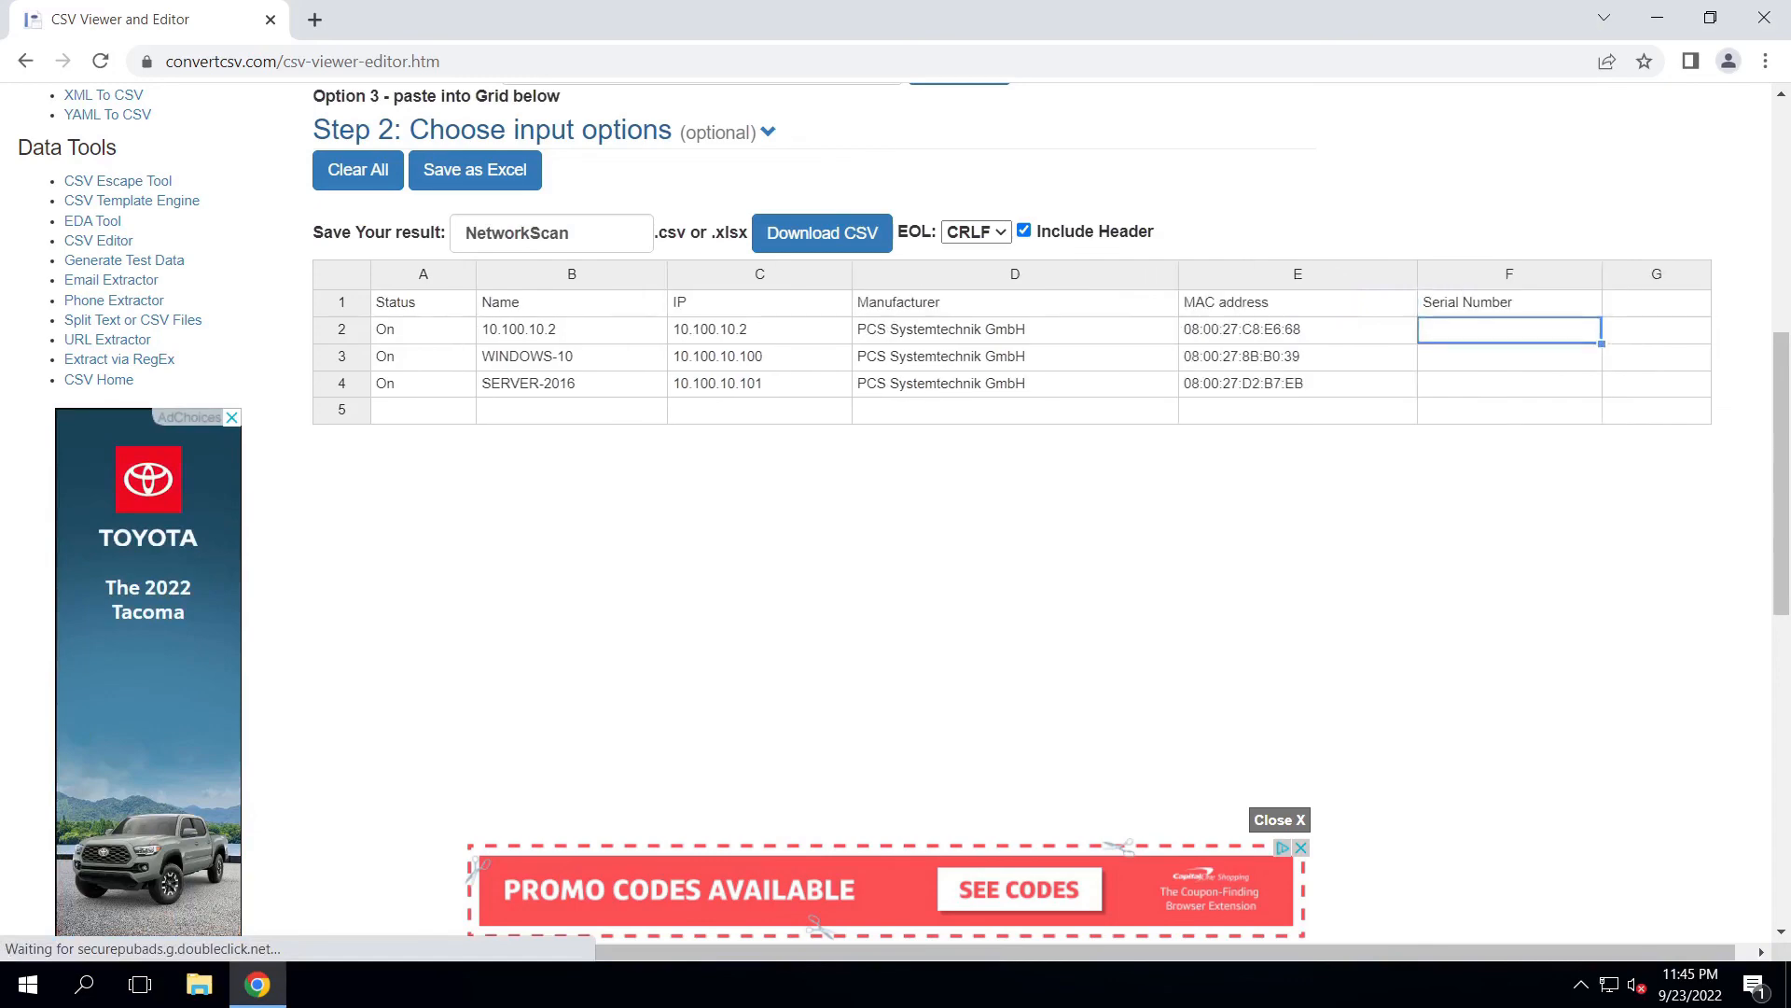